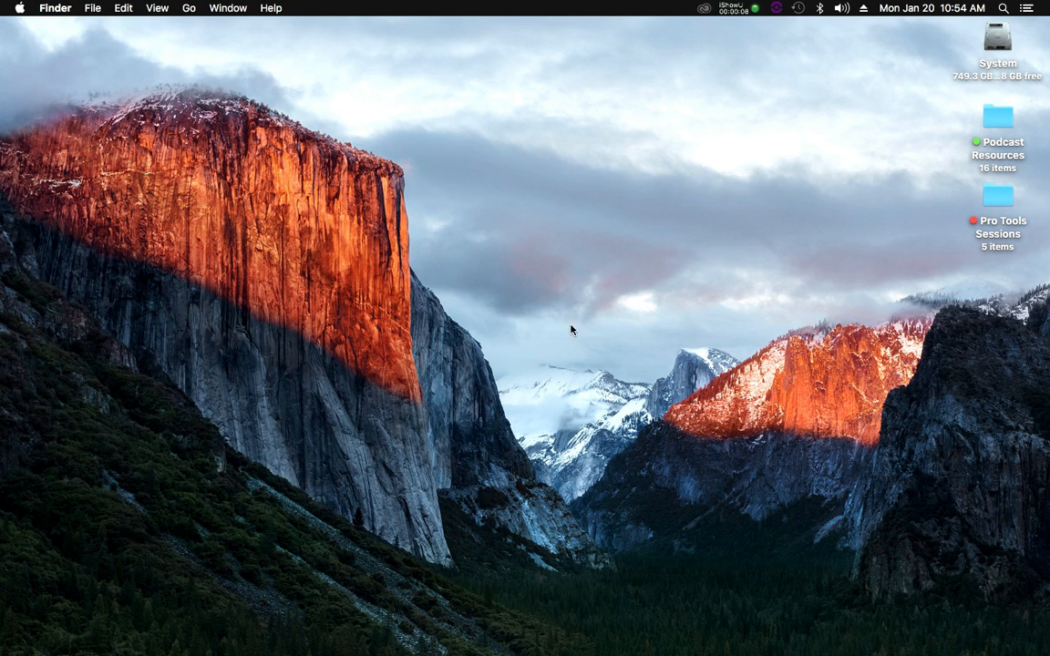
Open Firefox and search Google for gimp
mouse_move(2, 308)
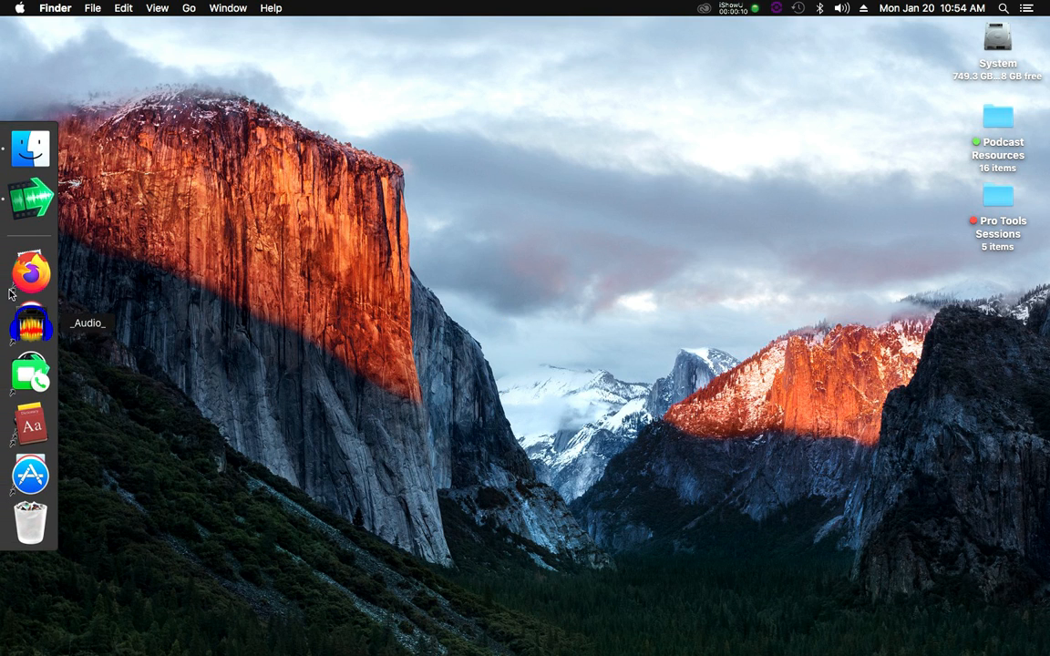
click(31, 271)
click(129, 226)
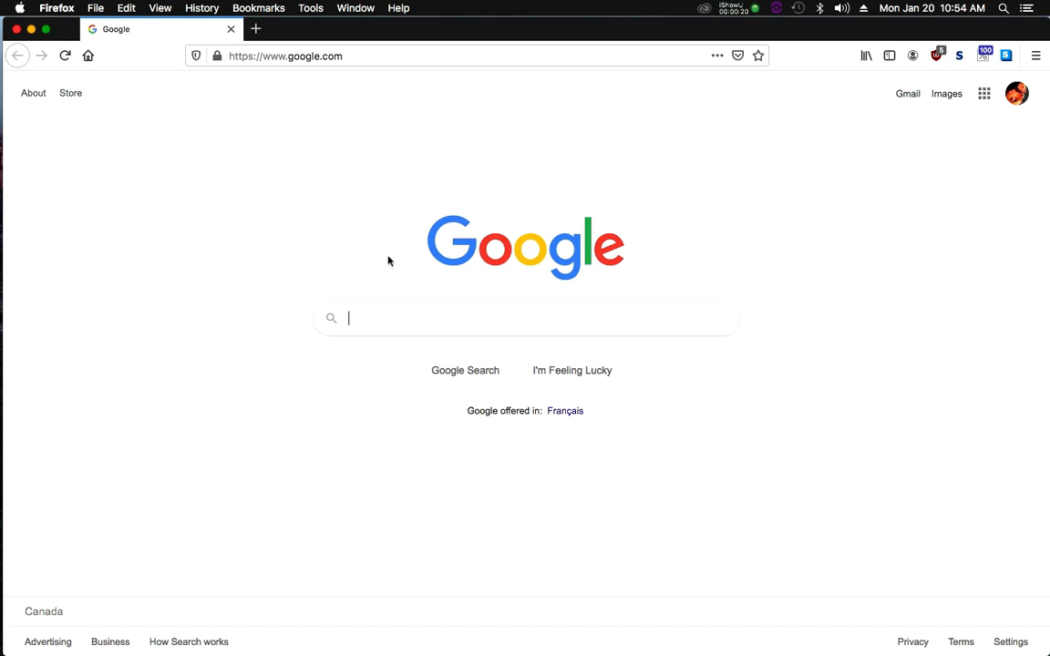
text(gim)
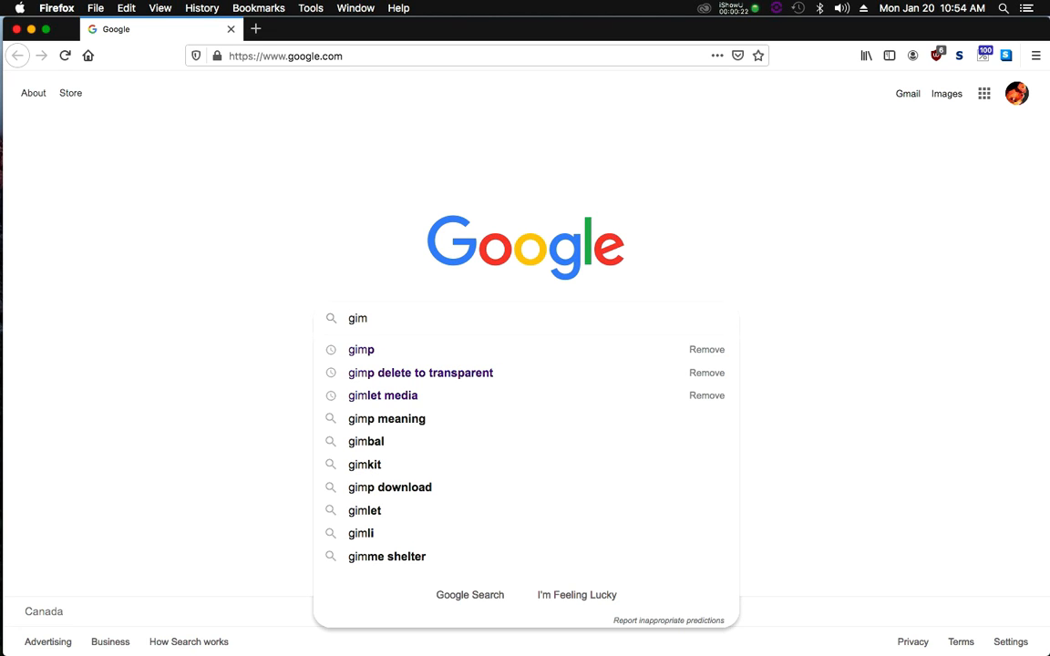
text(p)
key(Return)
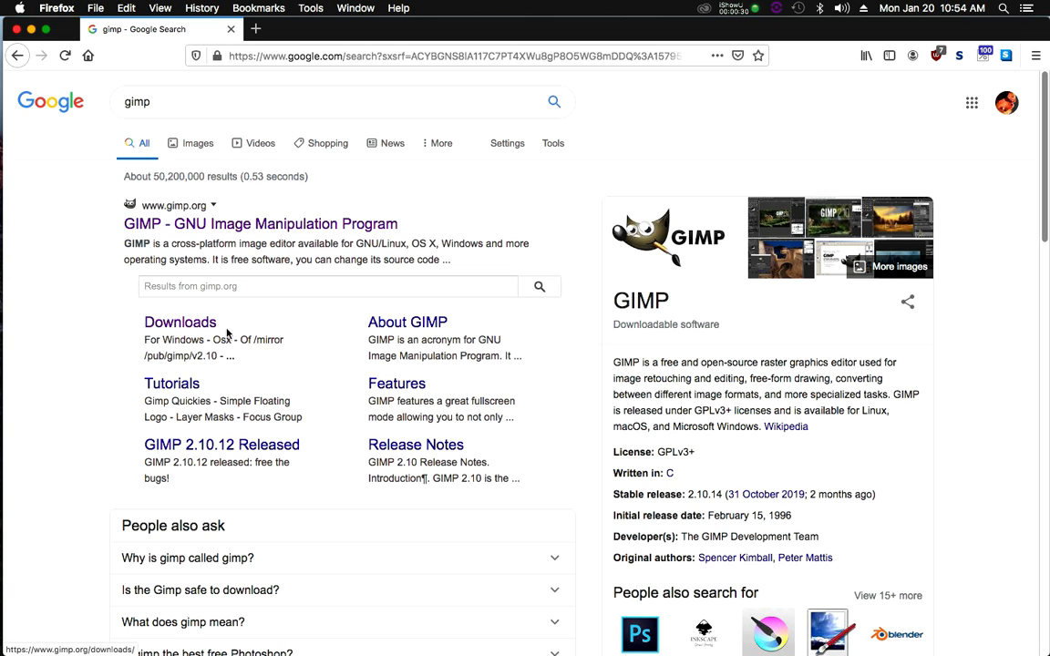
Open the gimp.org Downloads page from the search results and examine the GIMP for macOS and GIMP for Windows download options
click(178, 327)
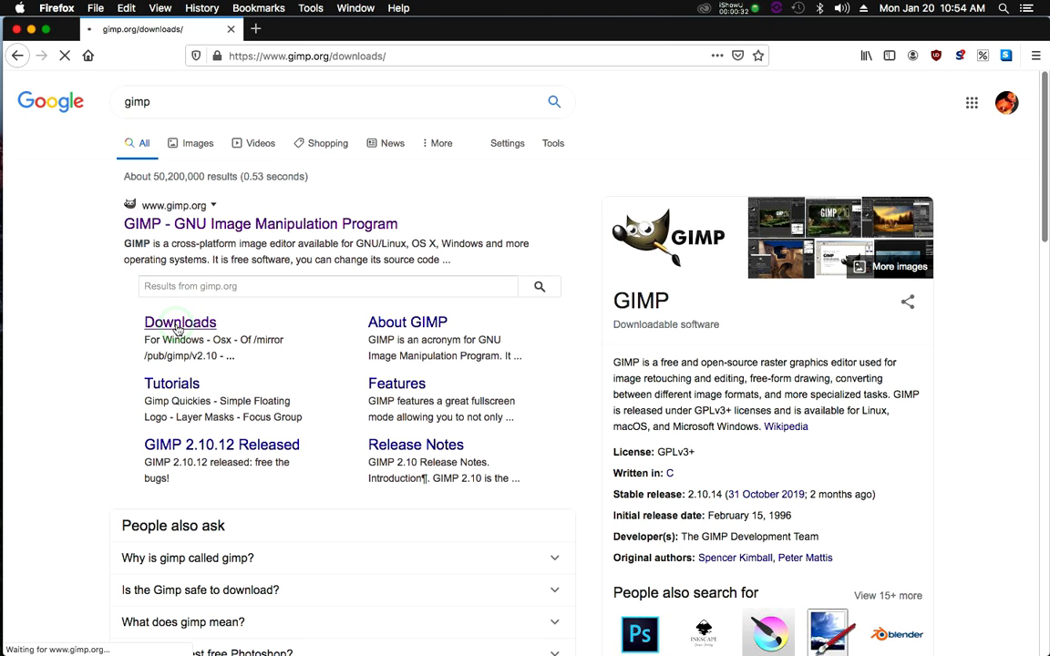
scroll(178, 290, down, 1)
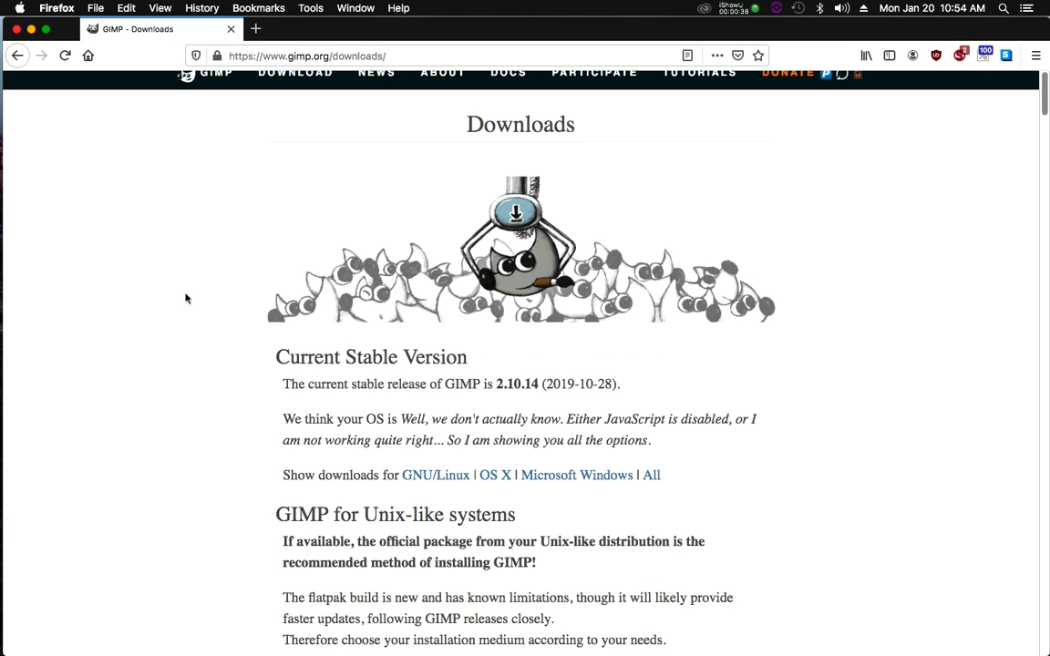
scroll(183, 301, down, 5)
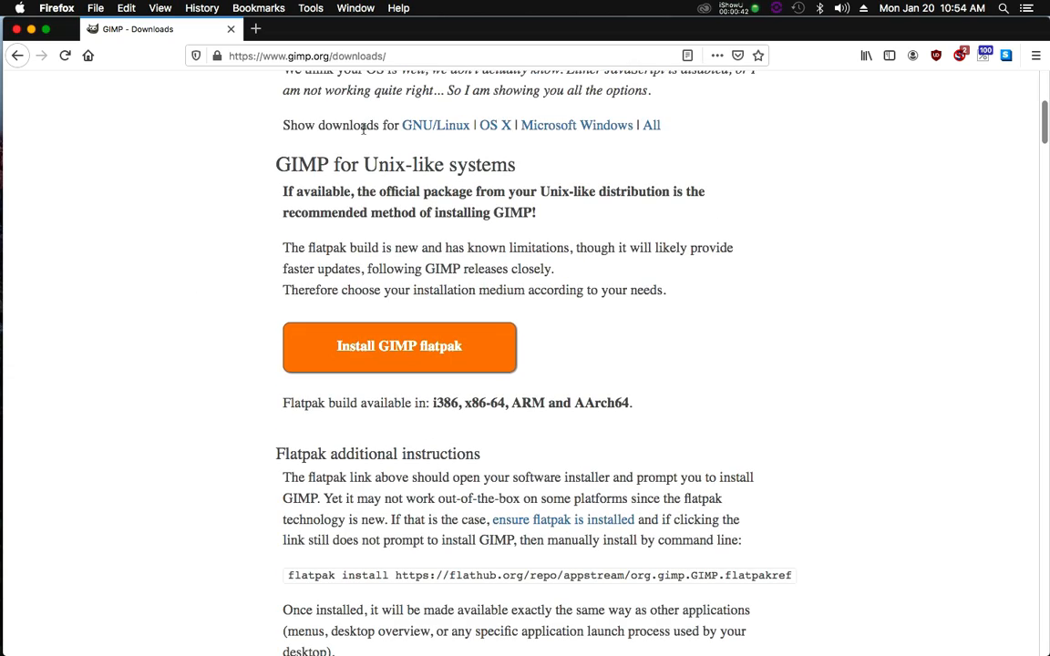
scroll(222, 234, down, 12)
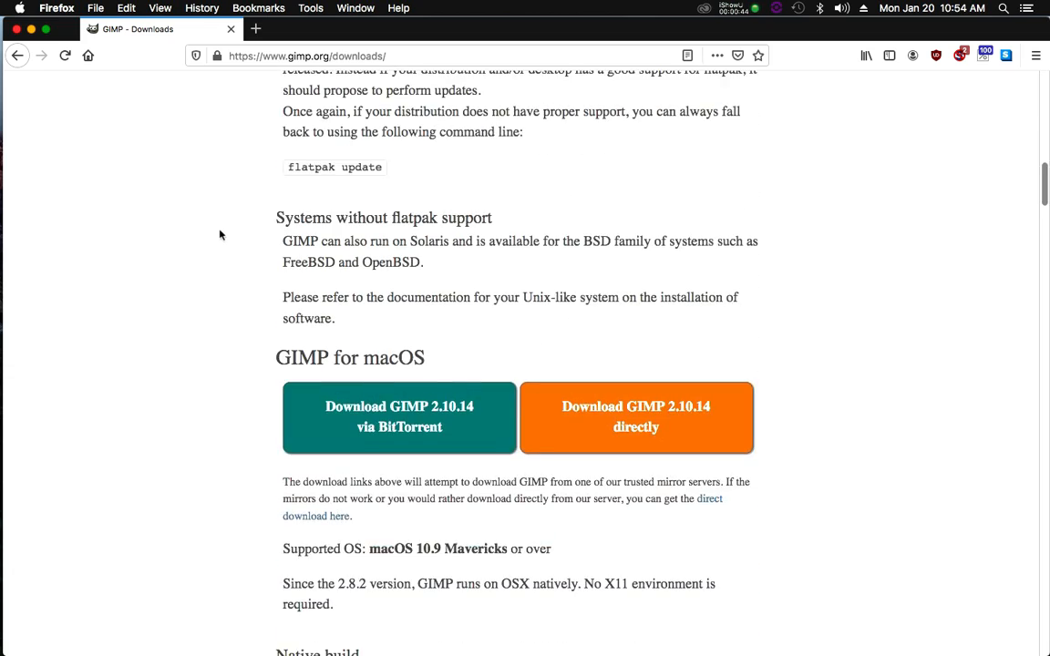
scroll(178, 278, down, 5)
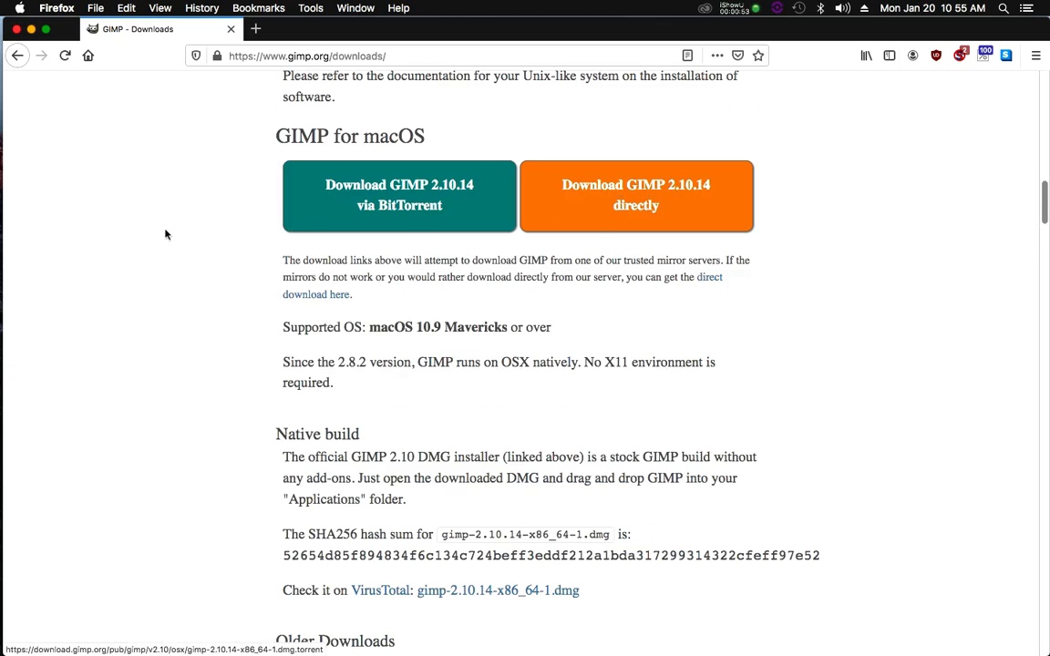
scroll(164, 231, down, 2)
scroll(164, 231, down, 14)
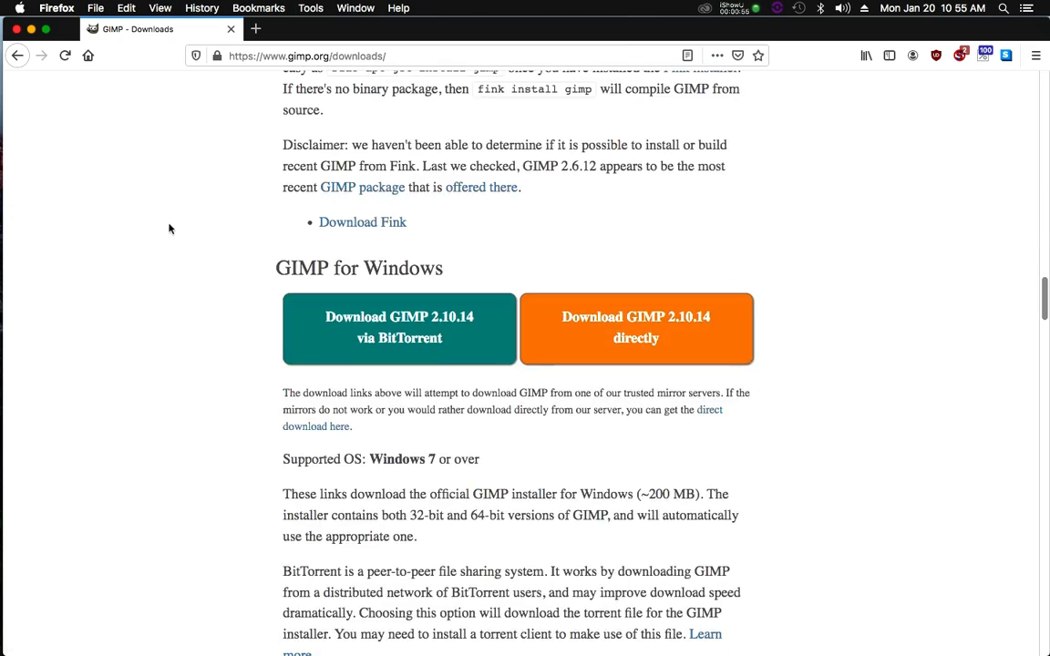
scroll(553, 292, up, 16)
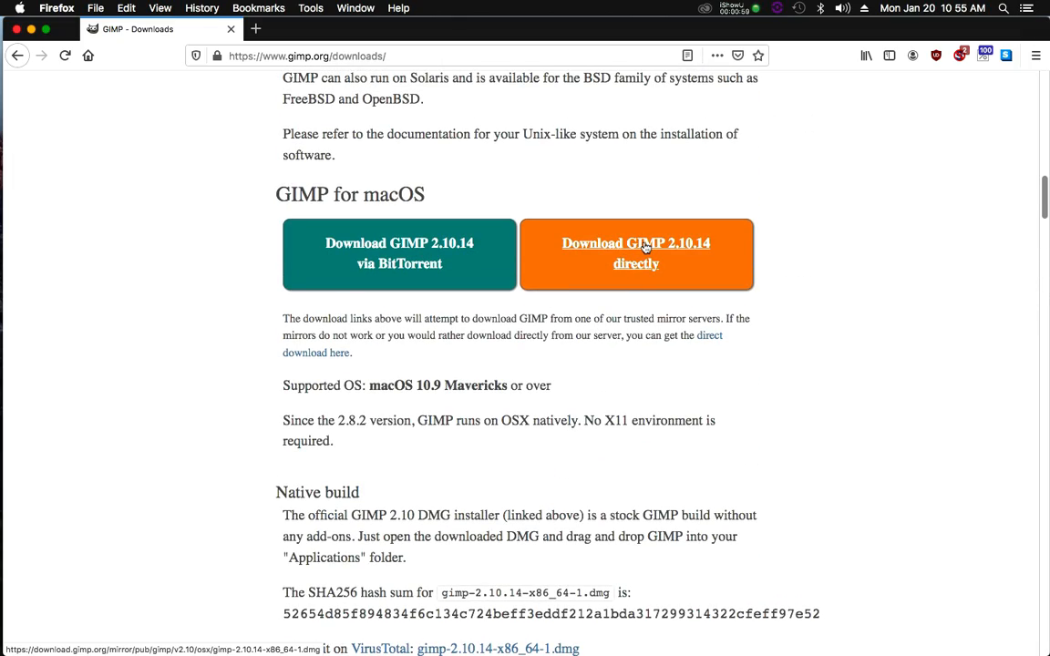
click(644, 246)
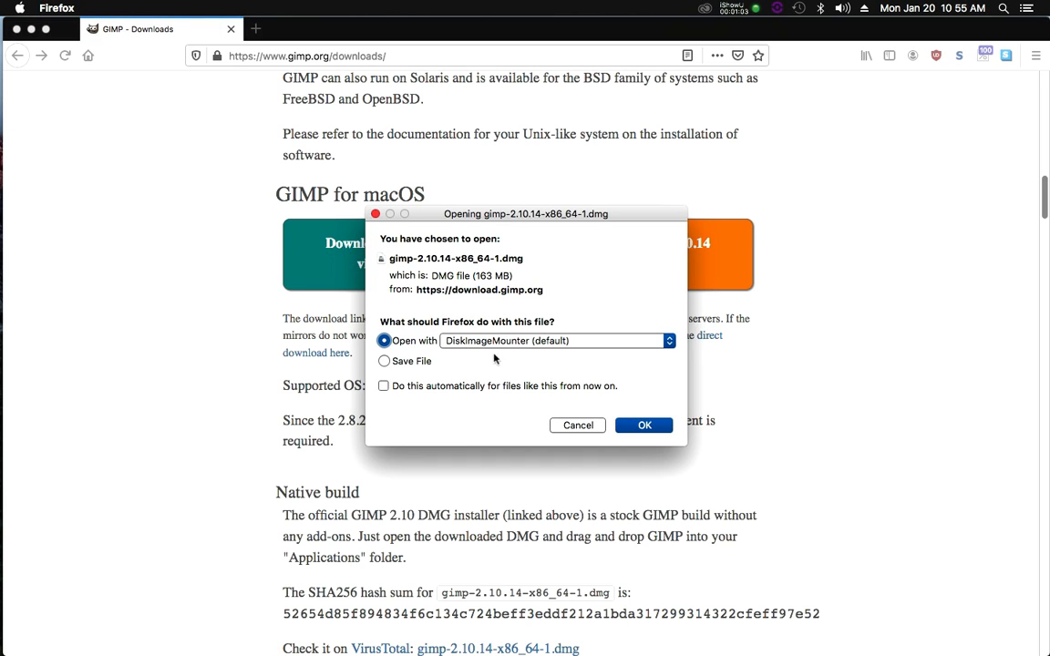
click(383, 362)
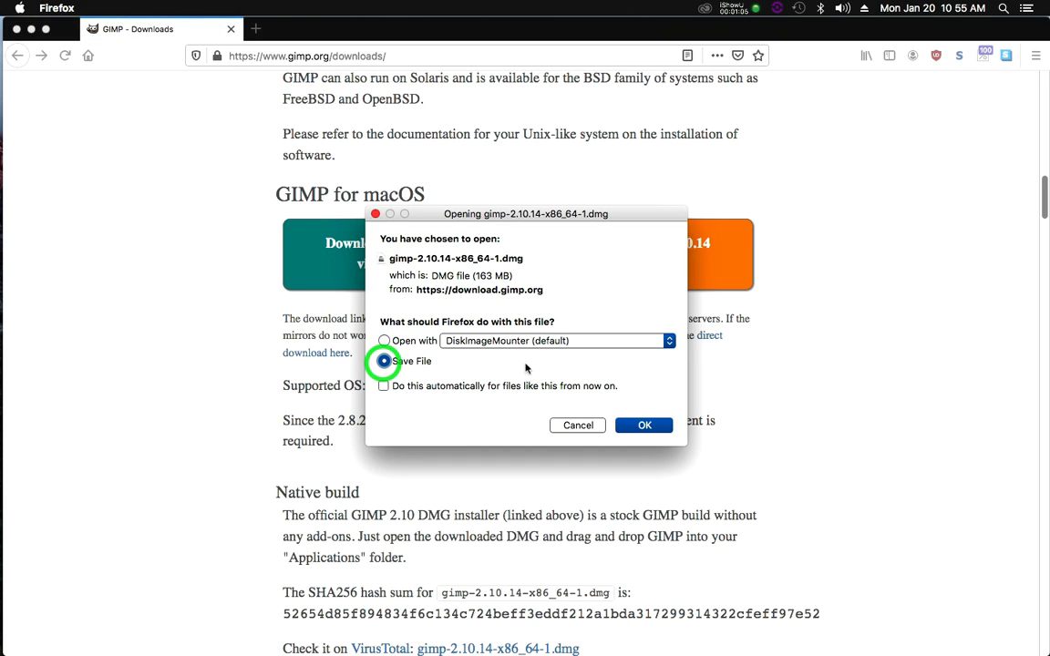
click(384, 341)
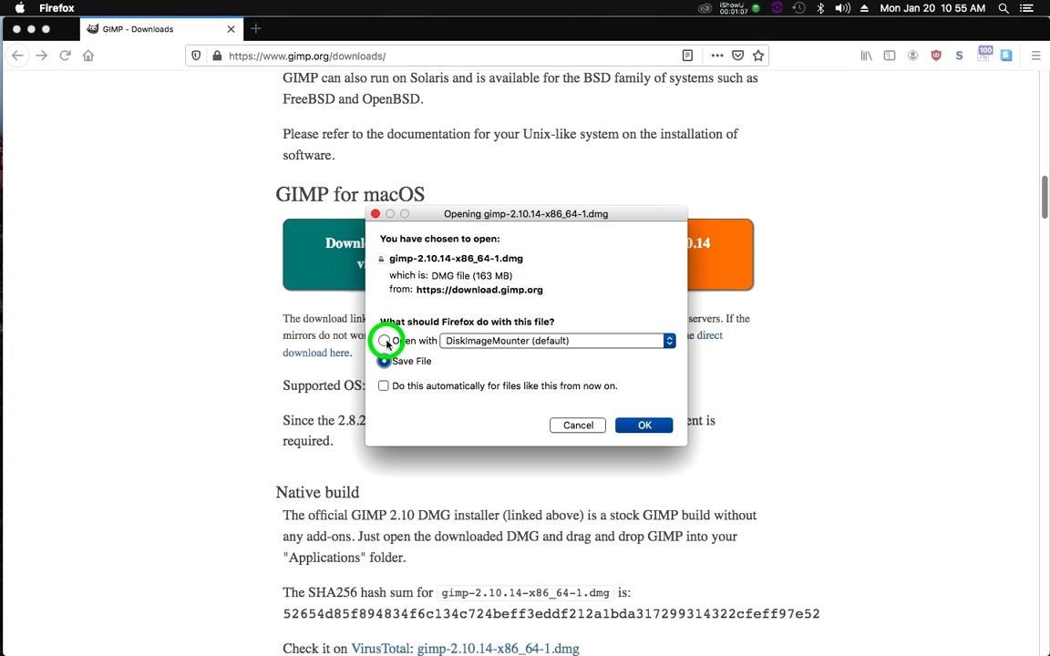
click(578, 425)
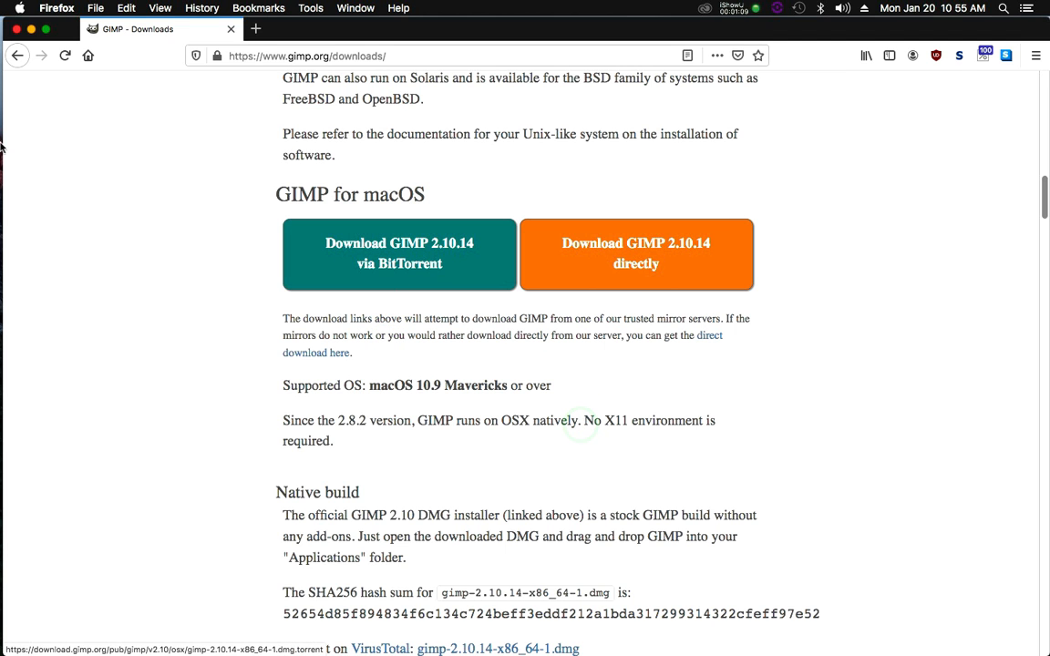
Switch to Finder and launch GIMP-2.10 from the Applications folder
mouse_move(3, 146)
click(30, 125)
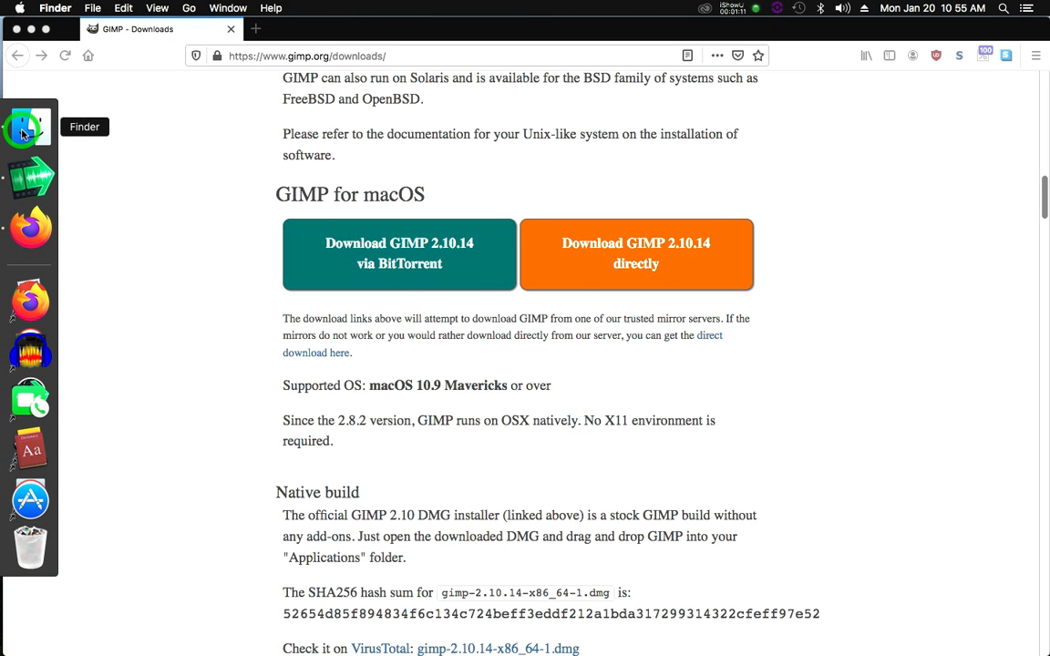
click(481, 282)
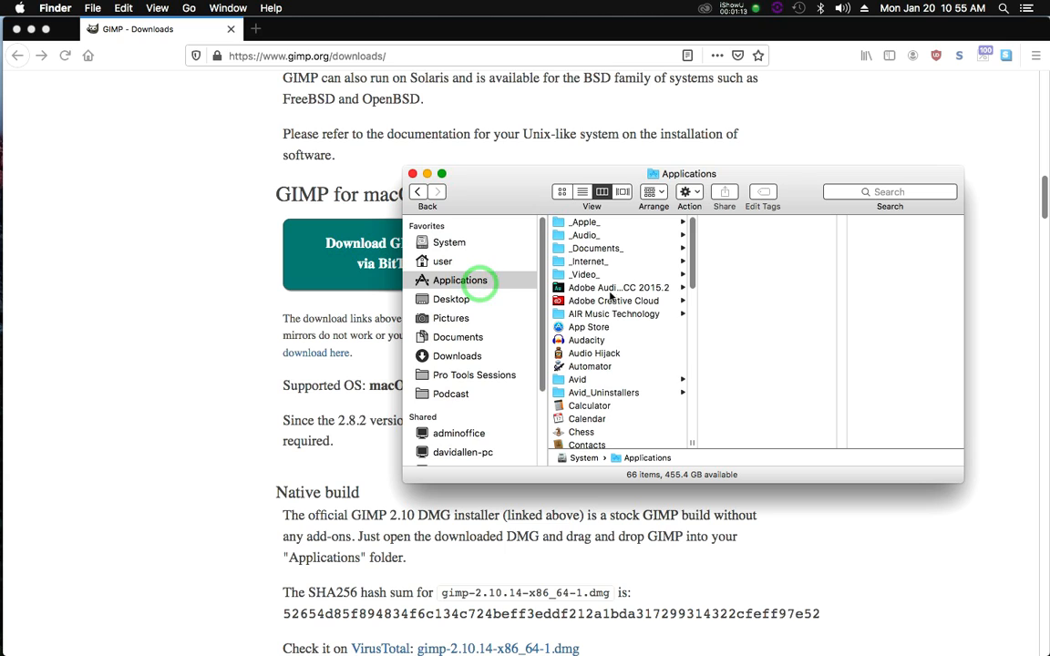
scroll(617, 301, down, 5)
click(593, 320)
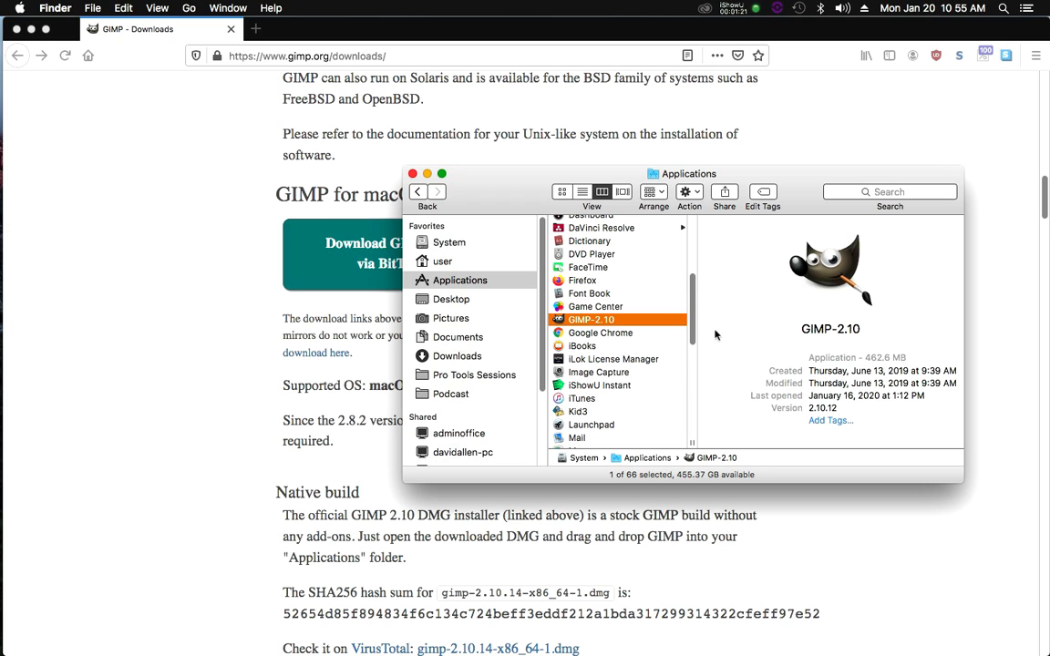
click(604, 321)
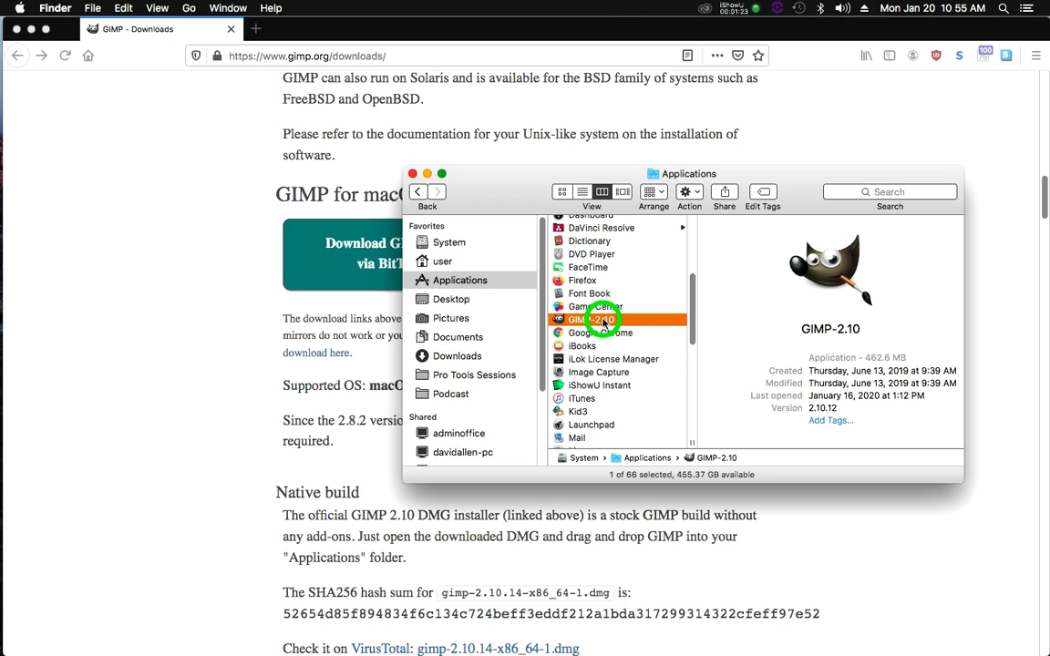
click(559, 323)
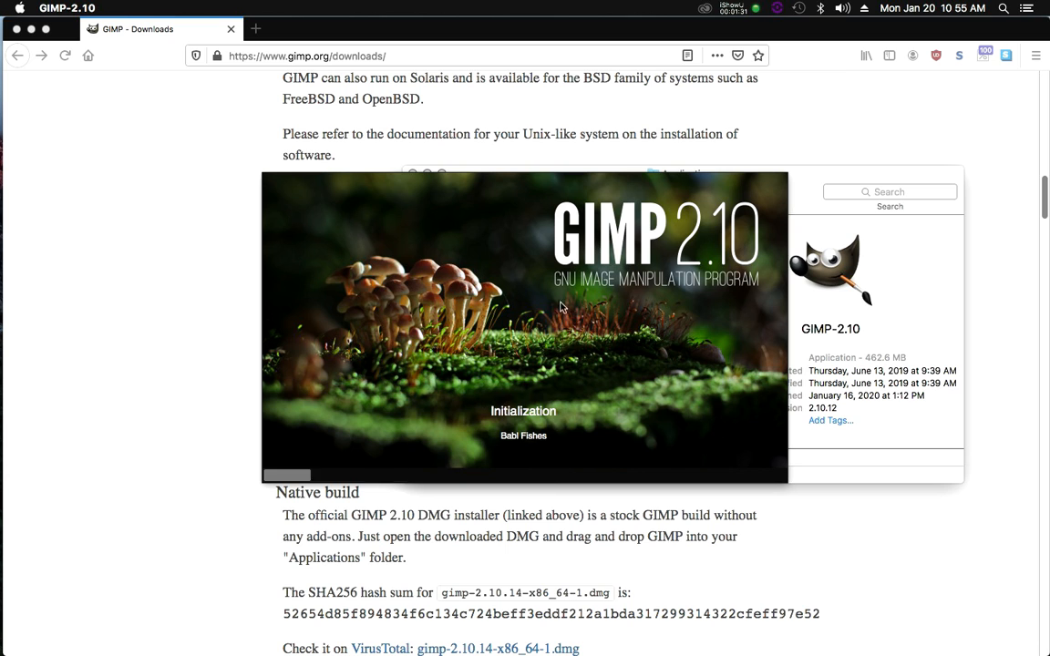
Switch back to Firefox and go to canoefm.com
mouse_move(3, 262)
click(30, 201)
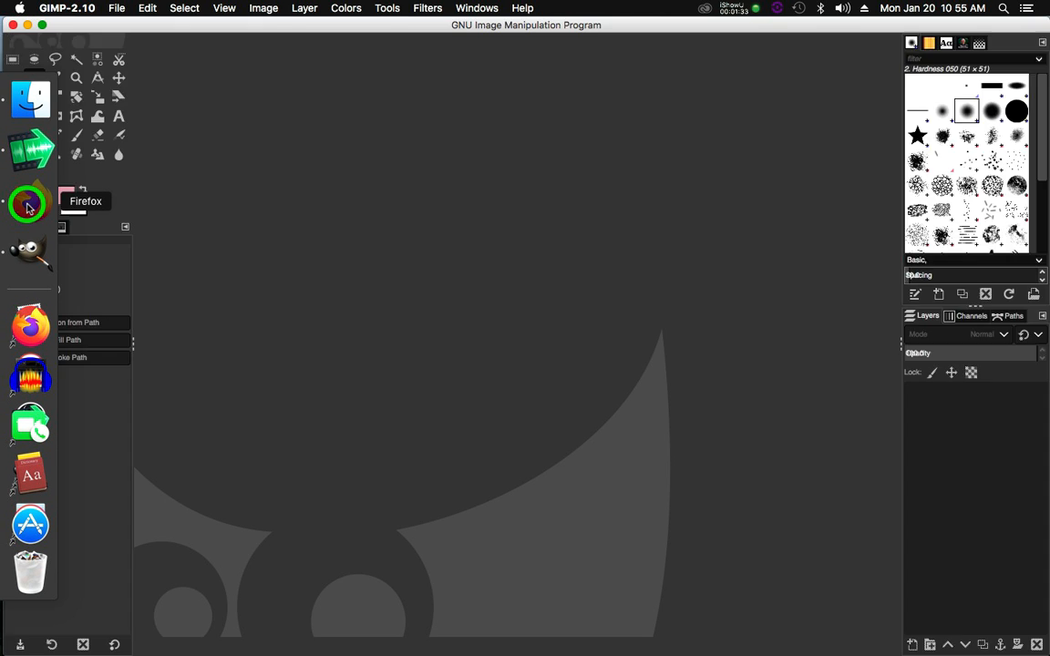
click(302, 59)
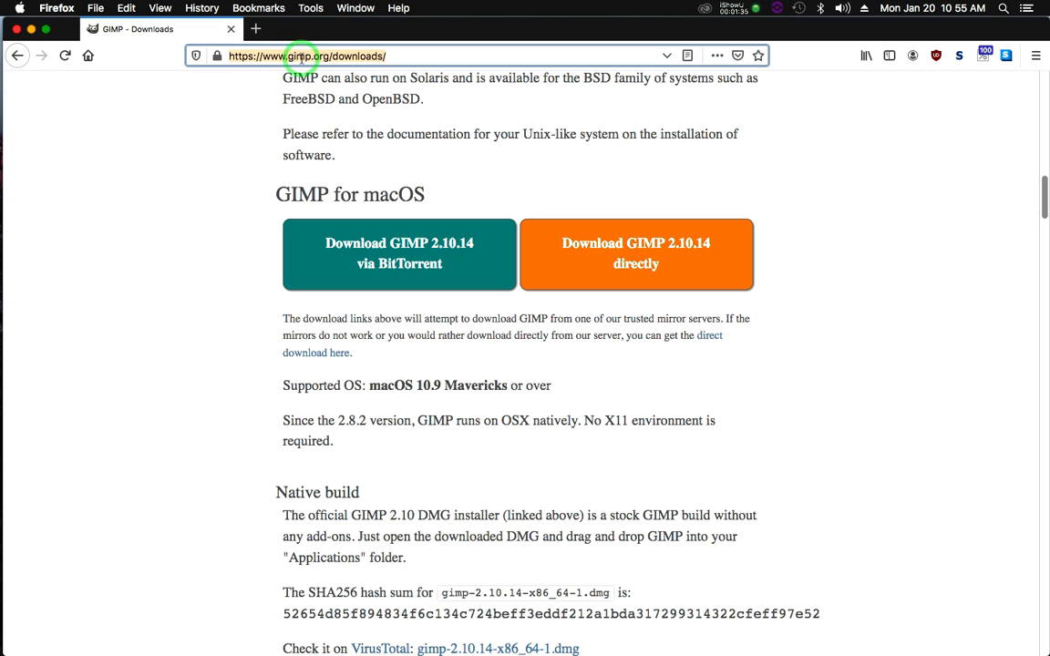
text(canoefm.com/)
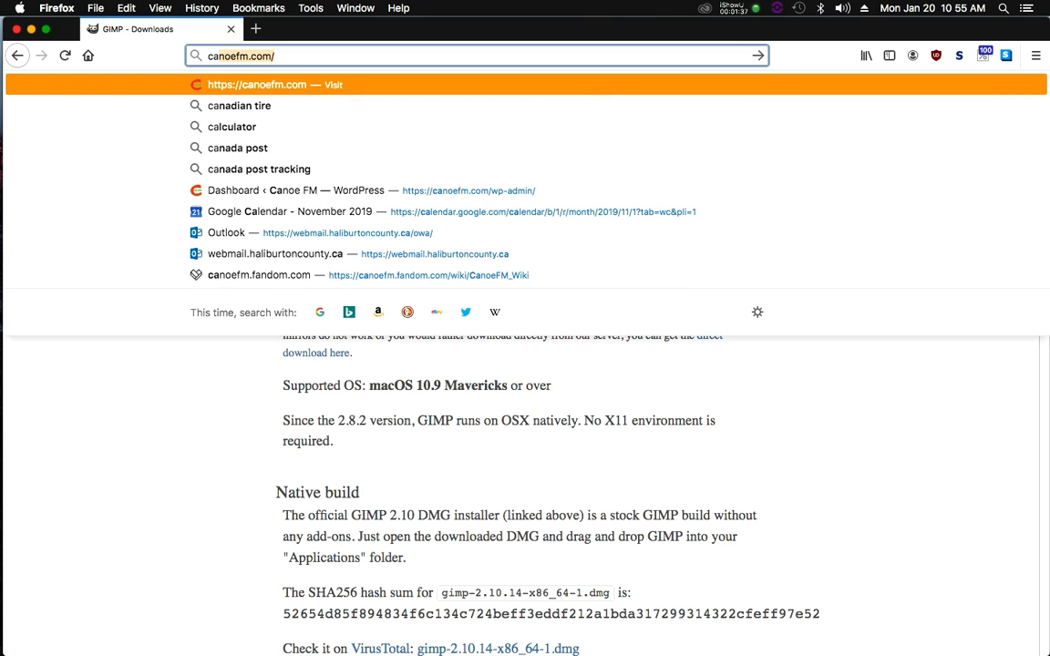
key(Return)
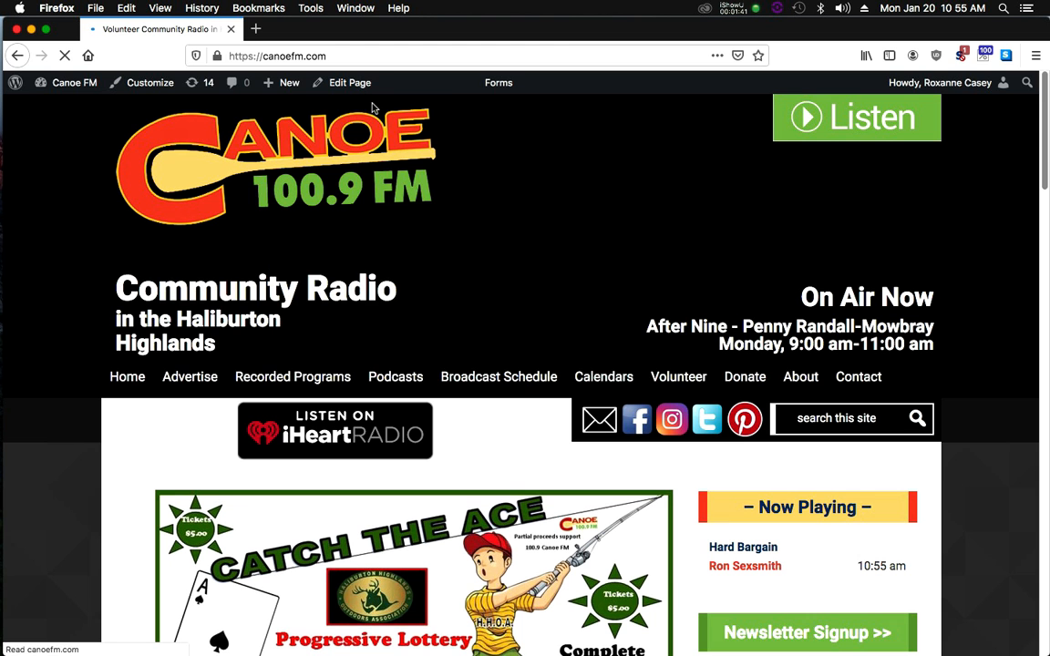
Open The CanoeFM Podcast Wiki from the site's Podcasts page and go to its Artwork article
click(394, 379)
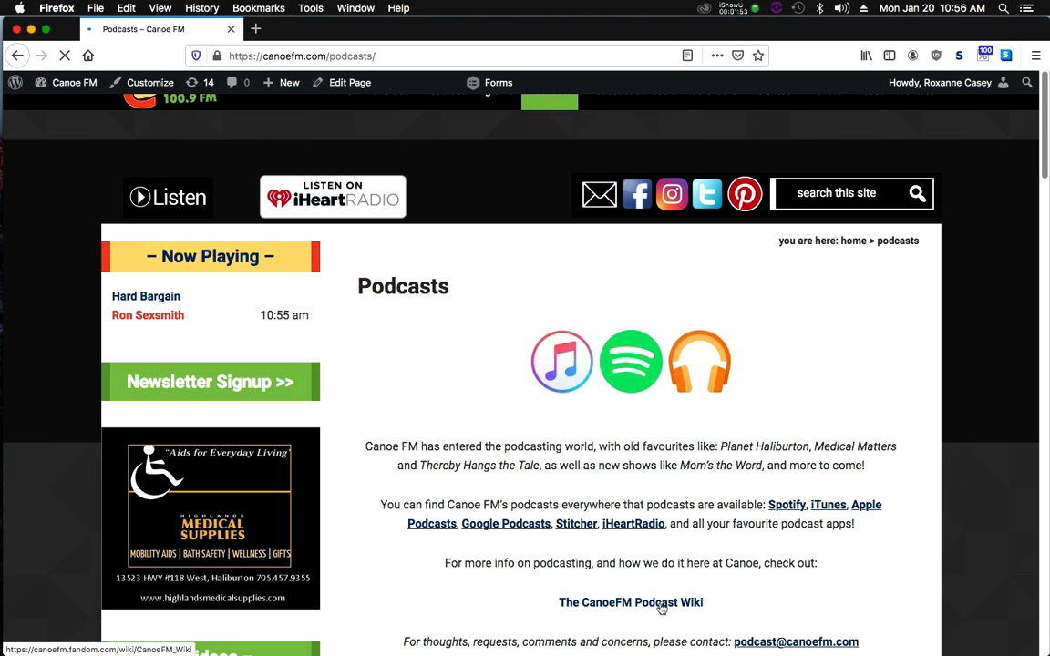
click(662, 605)
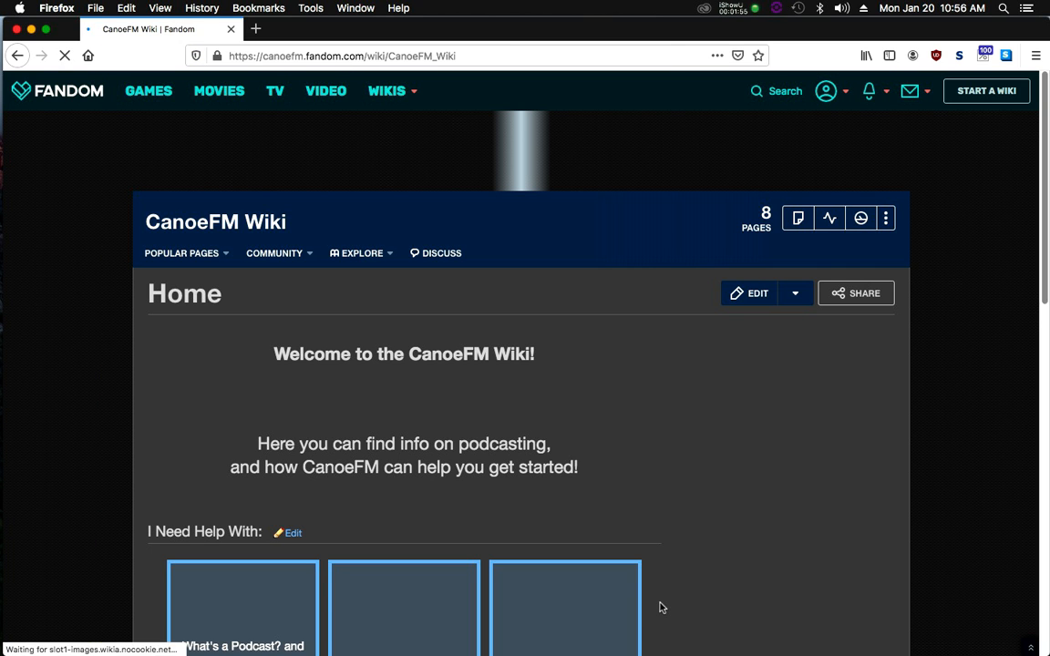
scroll(633, 473, down, 5)
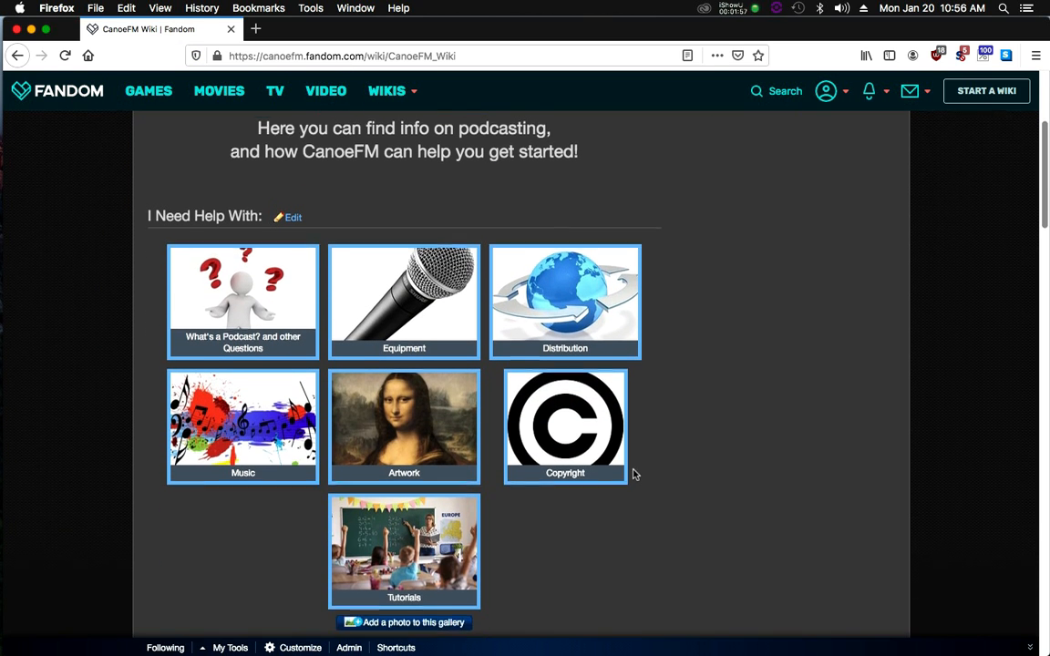
click(369, 405)
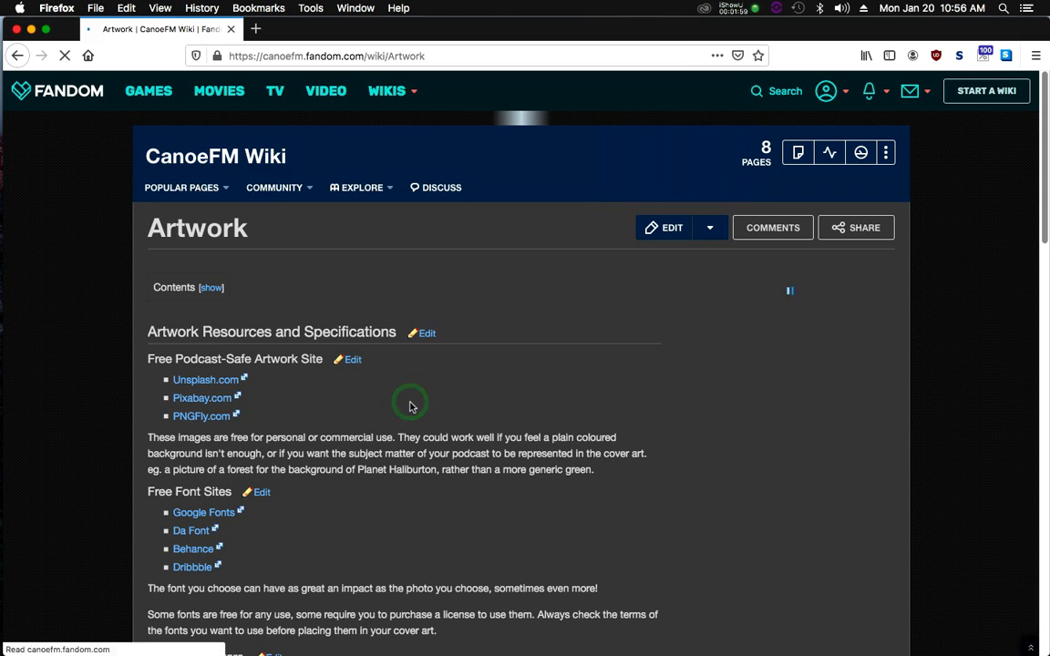
Follow the download link for the podcast artwork template and save Podcast_CoverArt_Template.xcf from Box as a file
scroll(409, 406, down, 5)
scroll(409, 407, down, 10)
scroll(409, 406, down, 4)
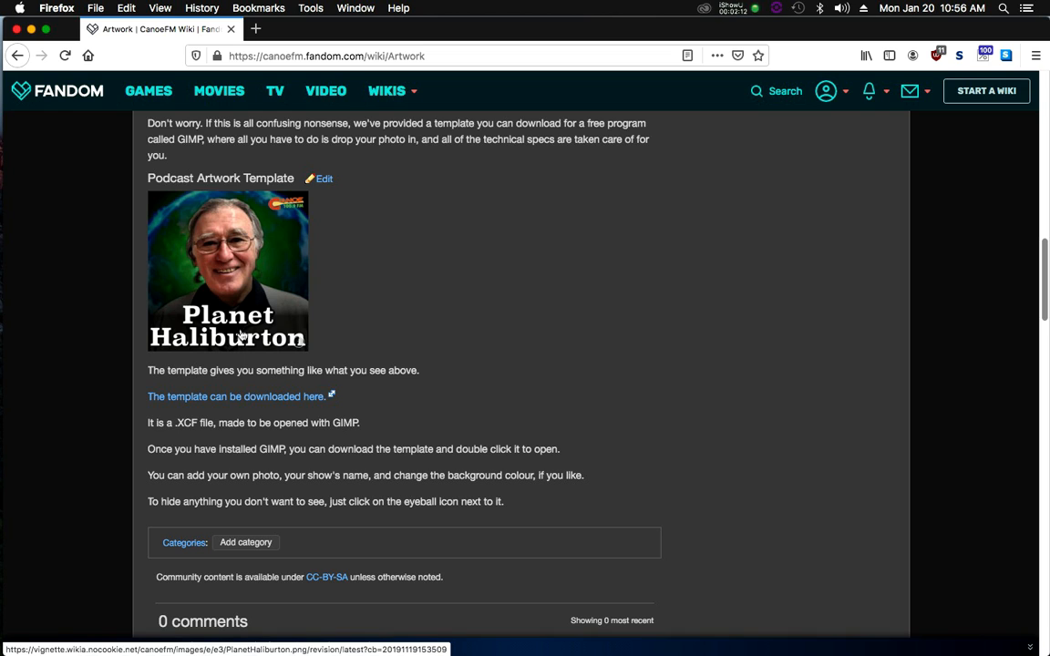
click(302, 397)
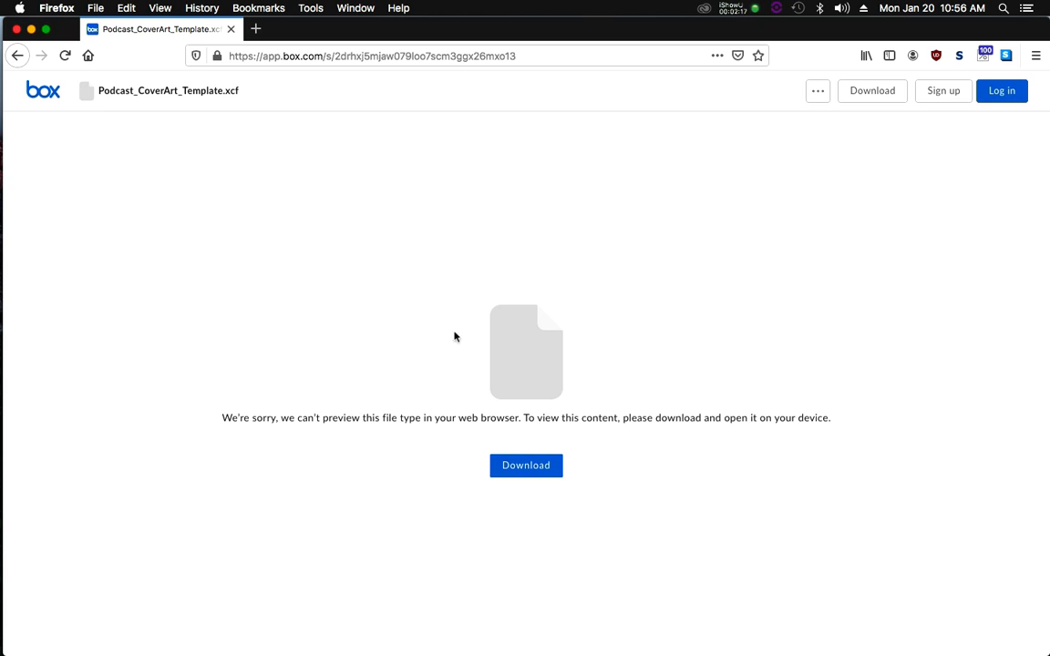
click(517, 468)
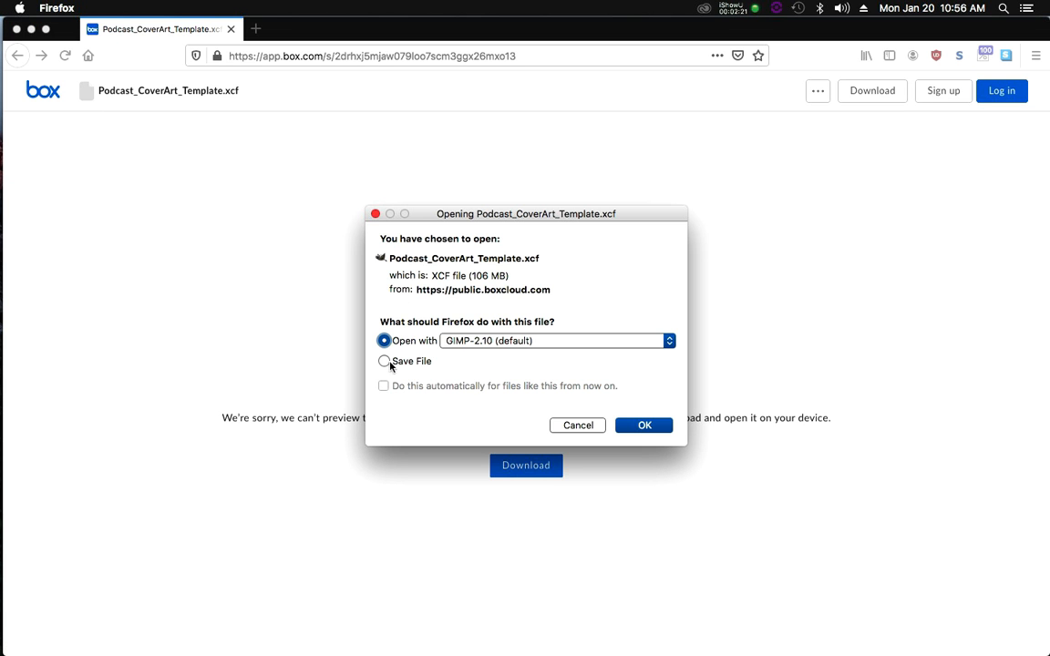
click(387, 362)
click(650, 426)
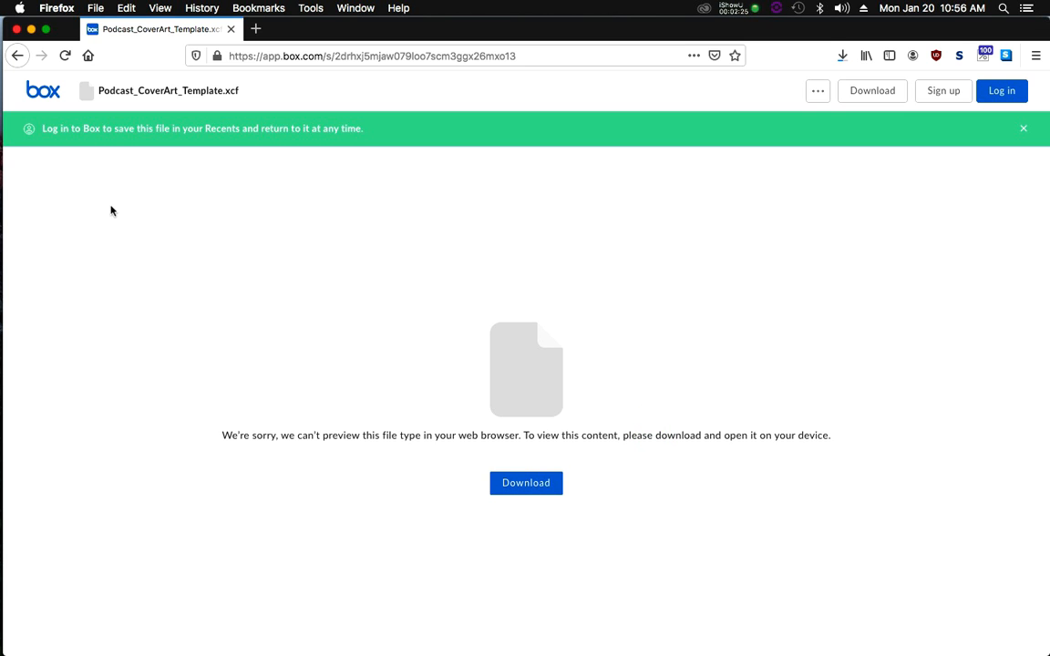
Switch to GIMP and open the newly downloaded Podcast_CoverArt_Template(1).xcf from the Downloads folder
mouse_move(2, 219)
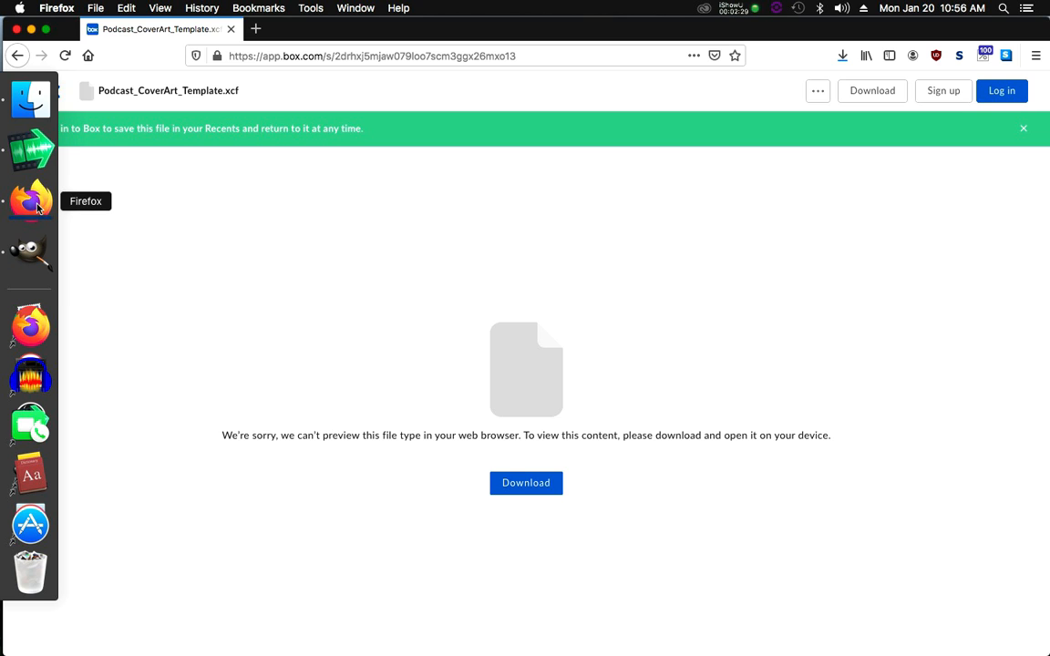
click(33, 249)
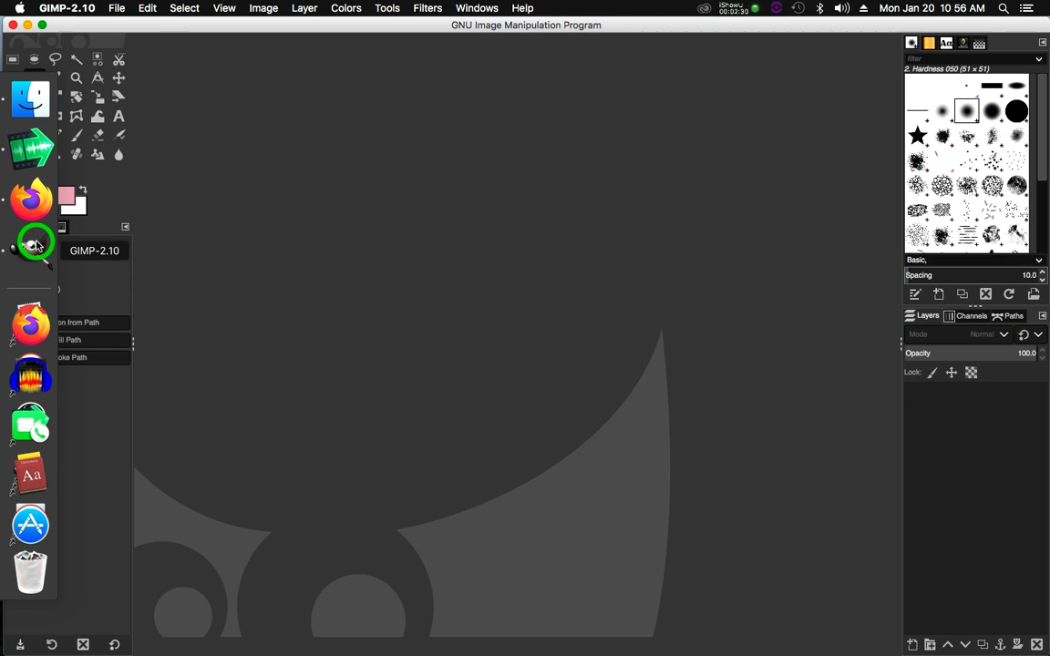
click(117, 9)
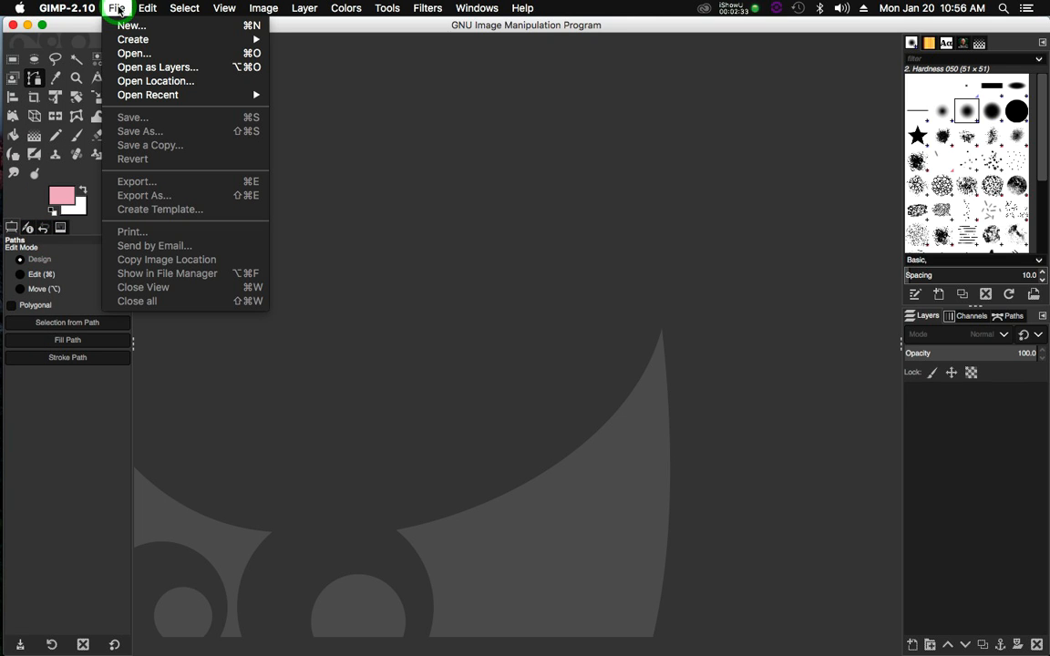
click(134, 53)
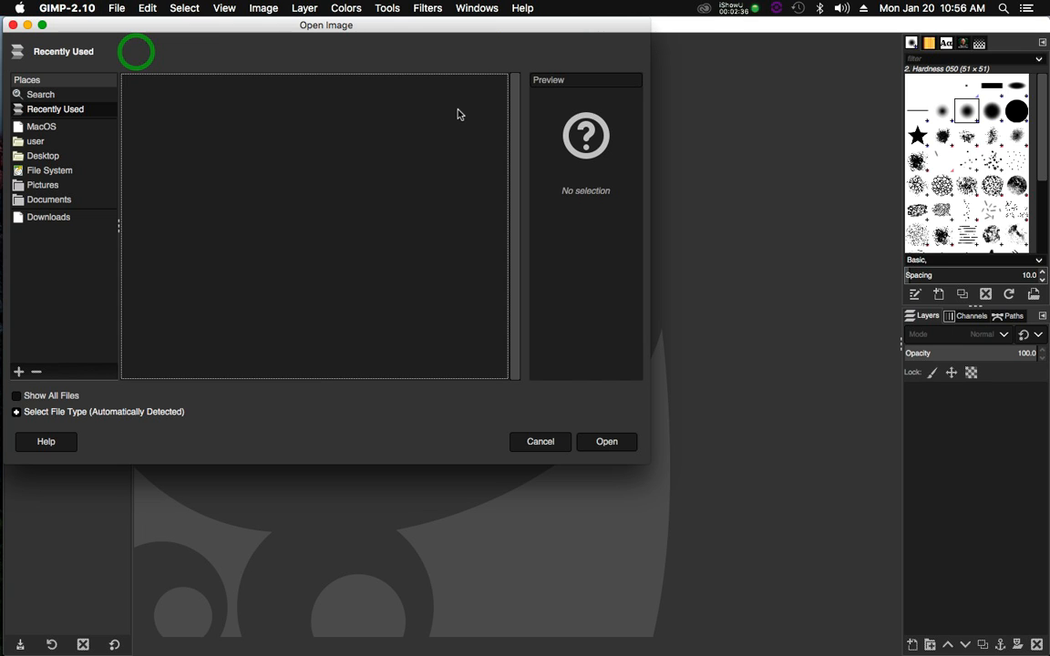
click(57, 217)
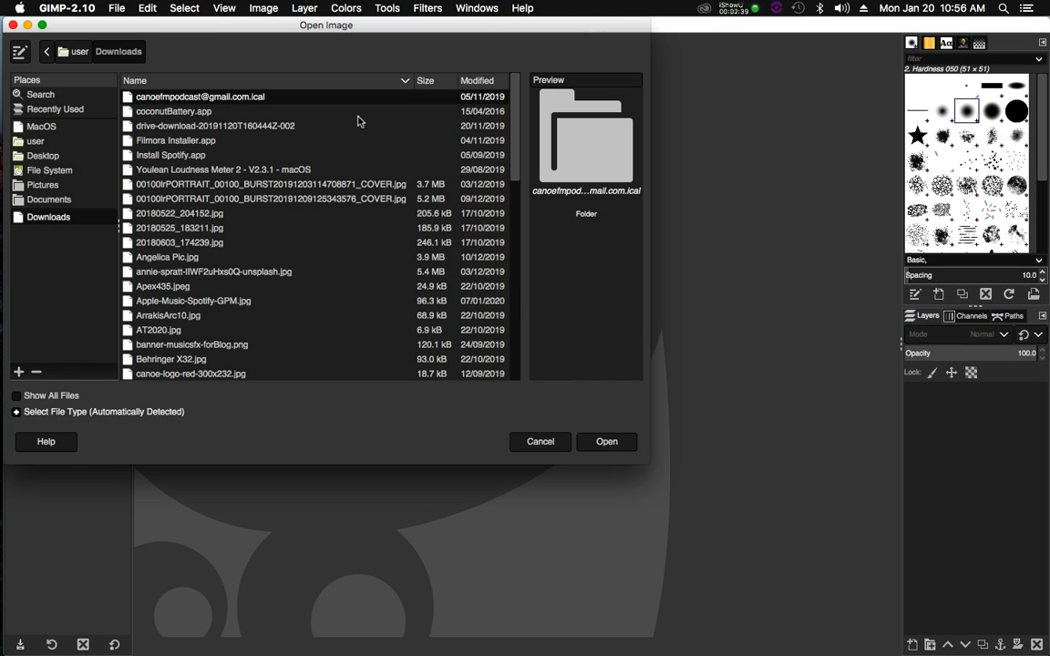
scroll(265, 156, down, 4)
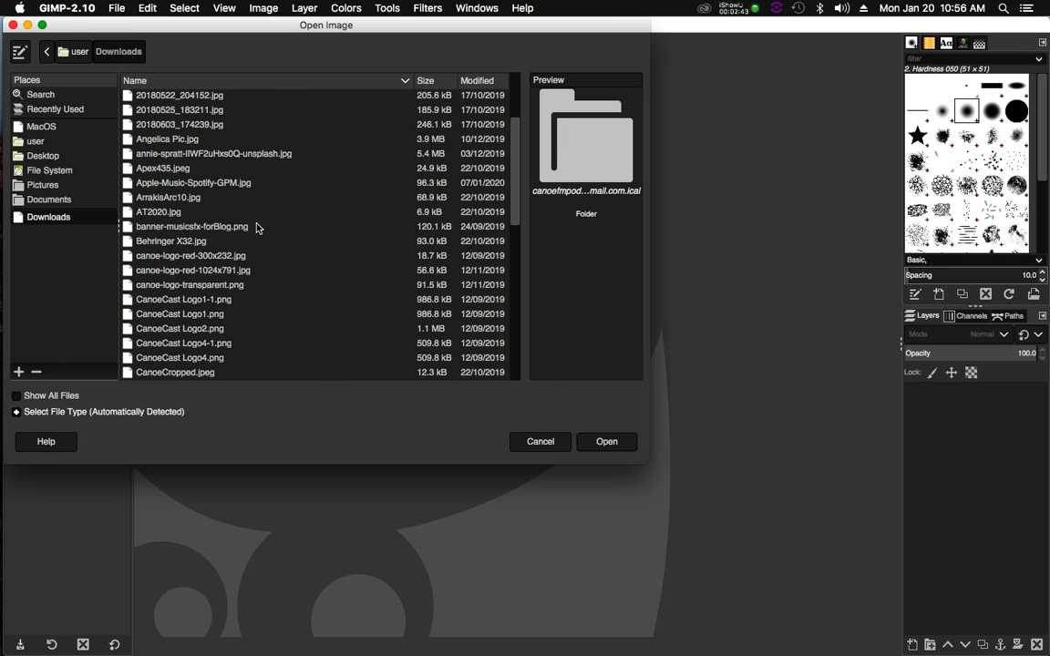
scroll(253, 229, down, 10)
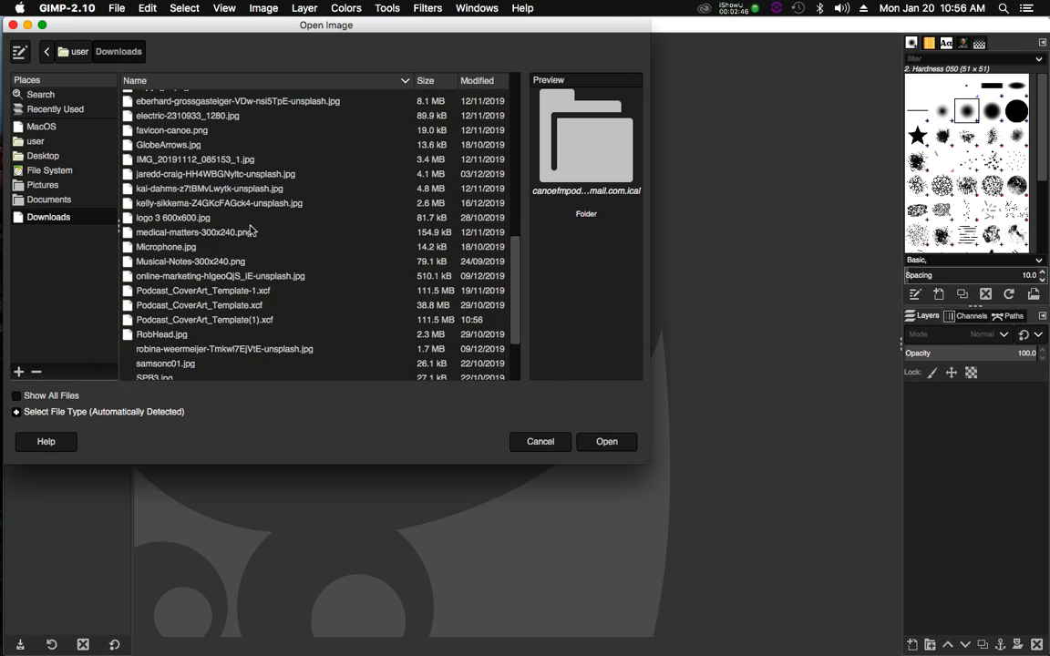
click(219, 305)
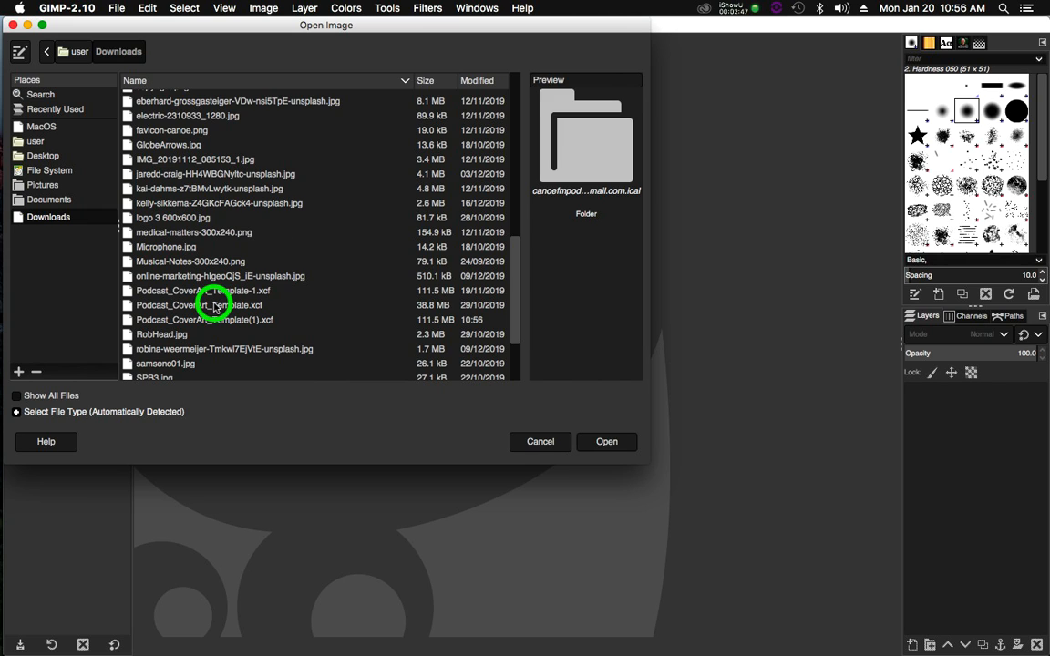
click(606, 445)
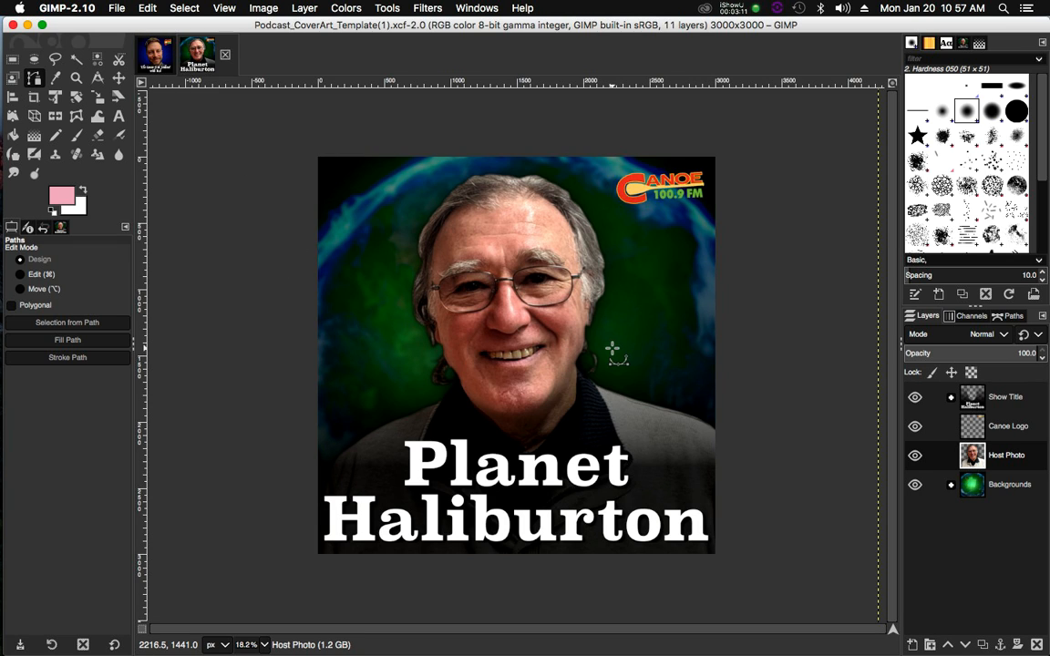
Toggle the visibility of the Canoe Logo and Host Photo layers off and on, and delete the Host Photo layer
click(984, 425)
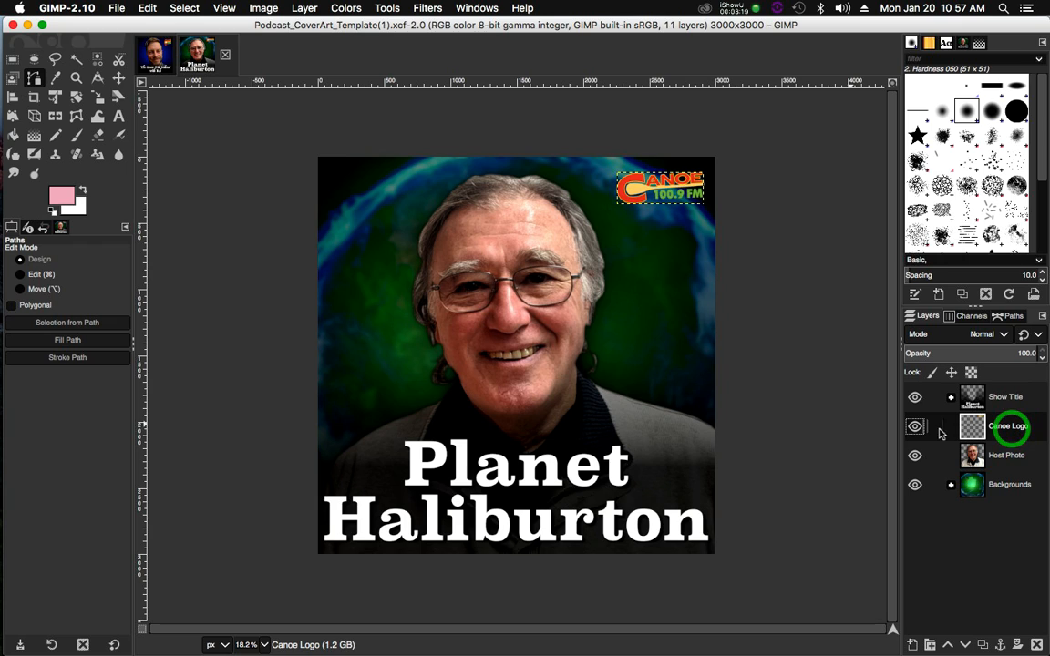
click(915, 427)
click(916, 427)
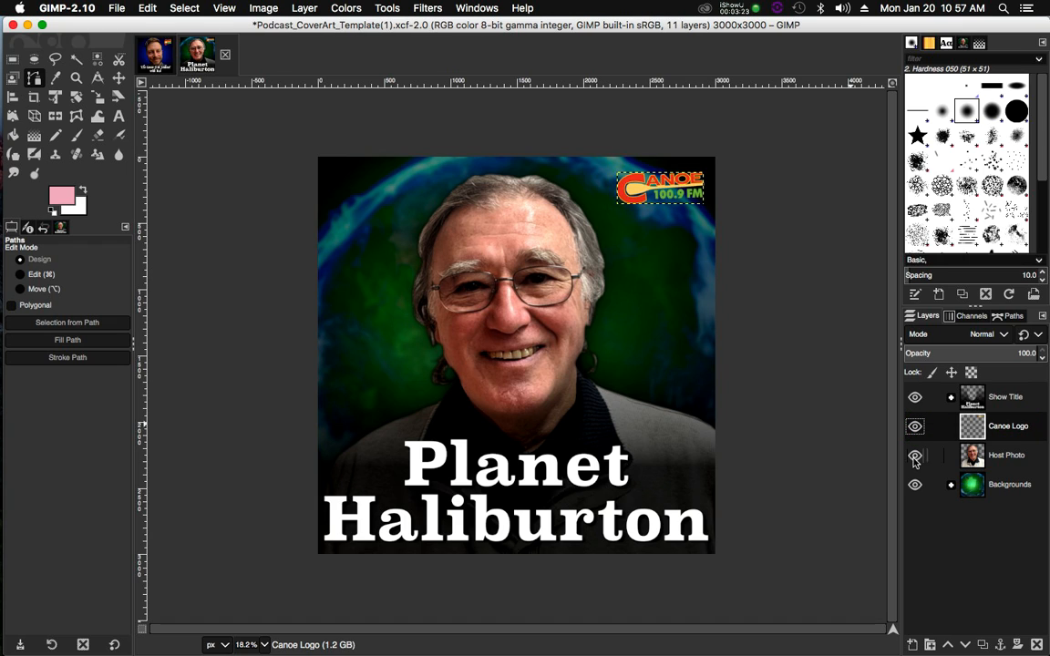
click(1002, 454)
click(916, 456)
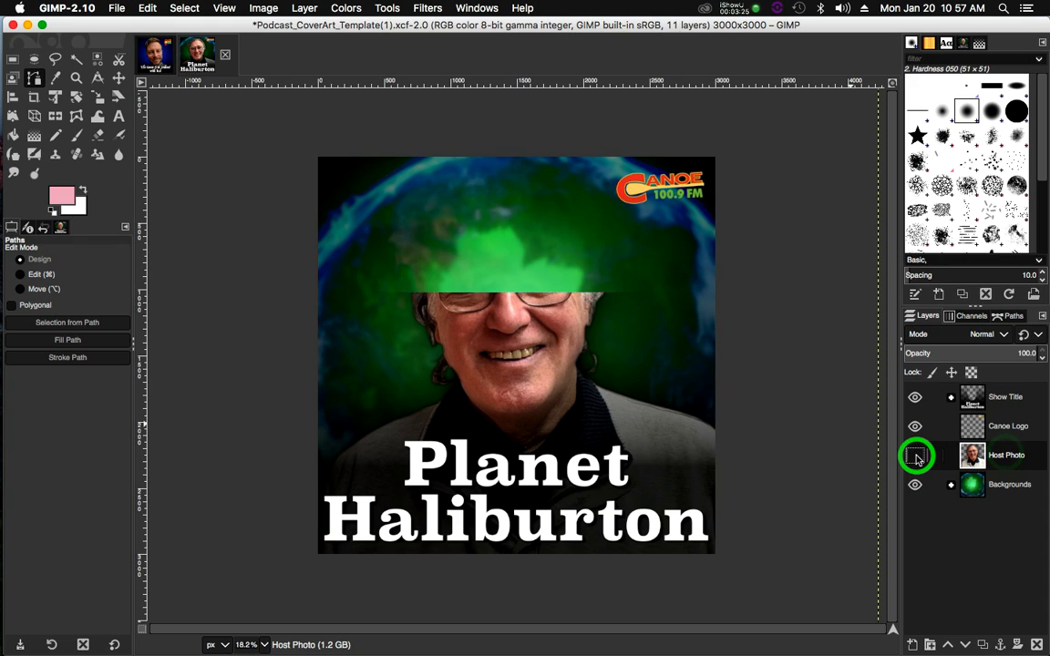
click(916, 456)
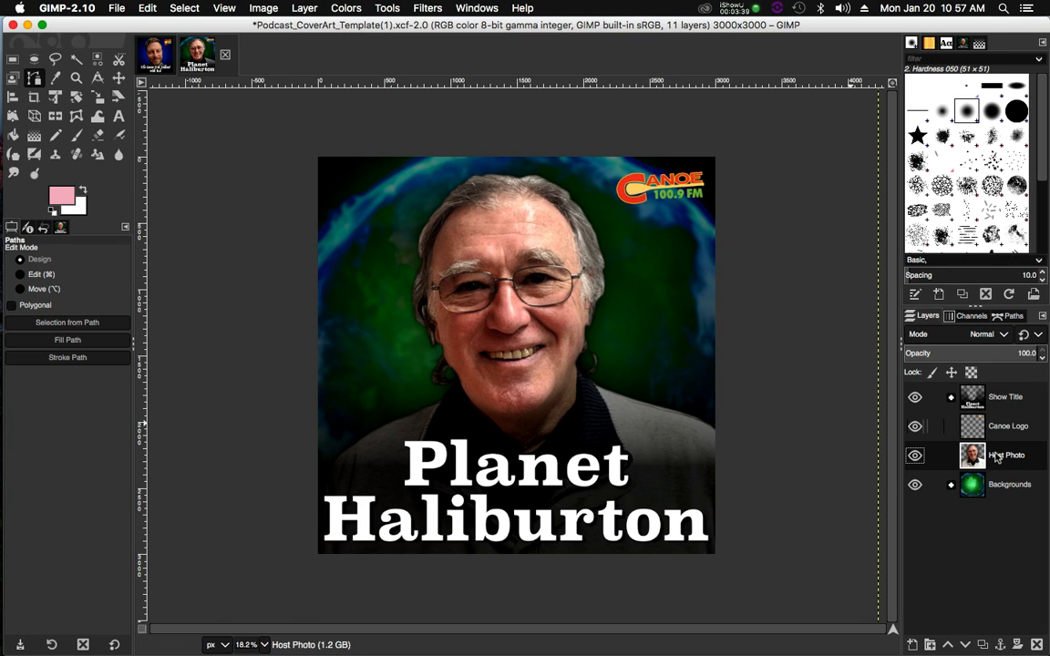
right_click(1002, 453)
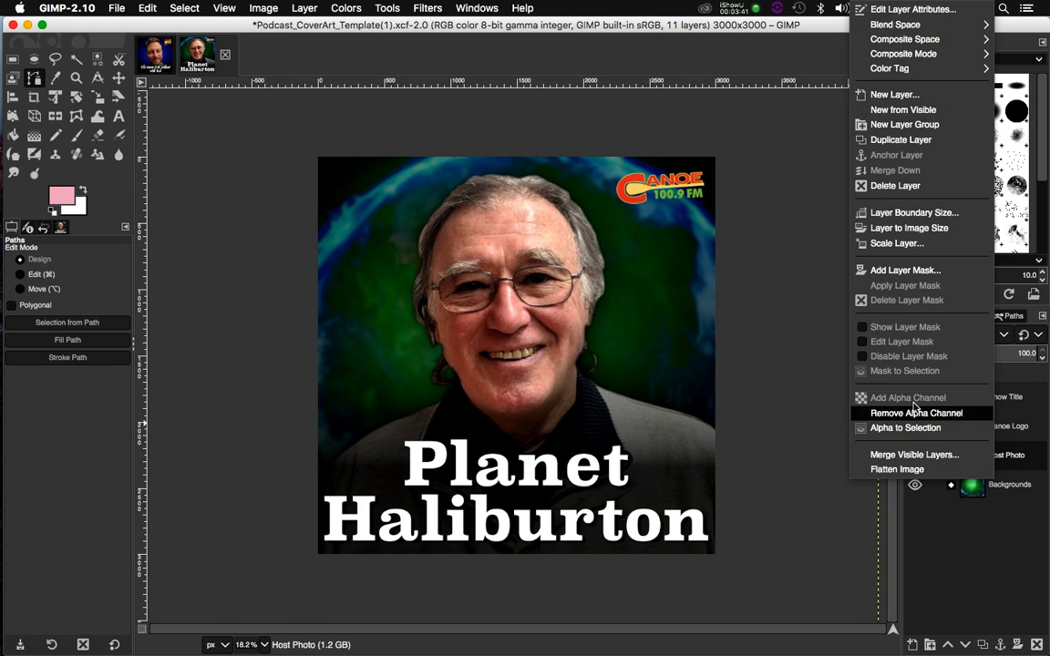
click(916, 186)
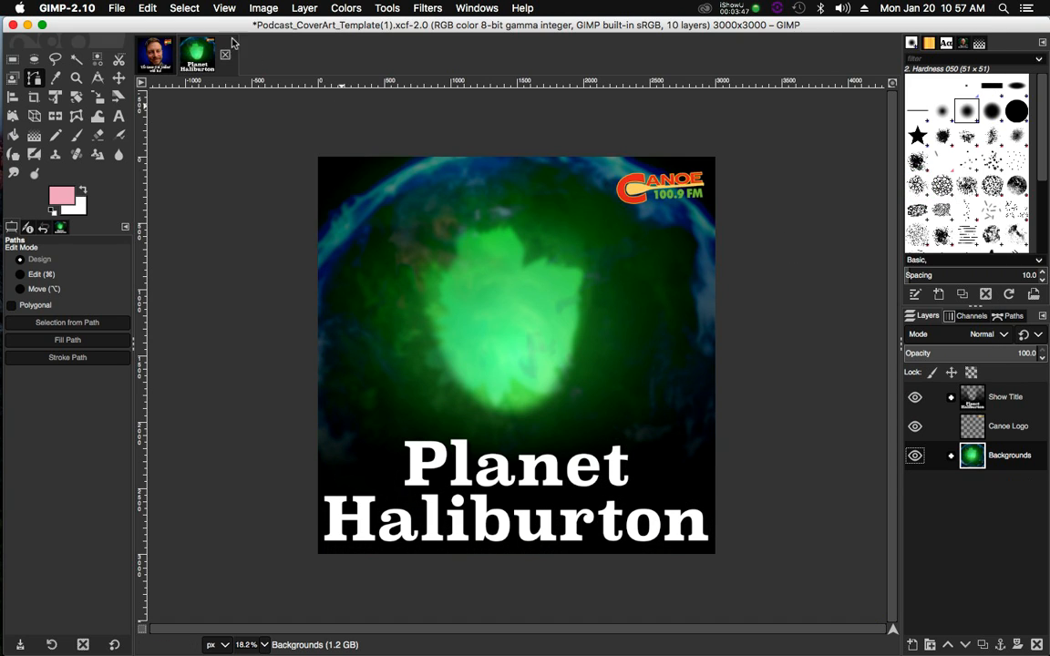
click(117, 7)
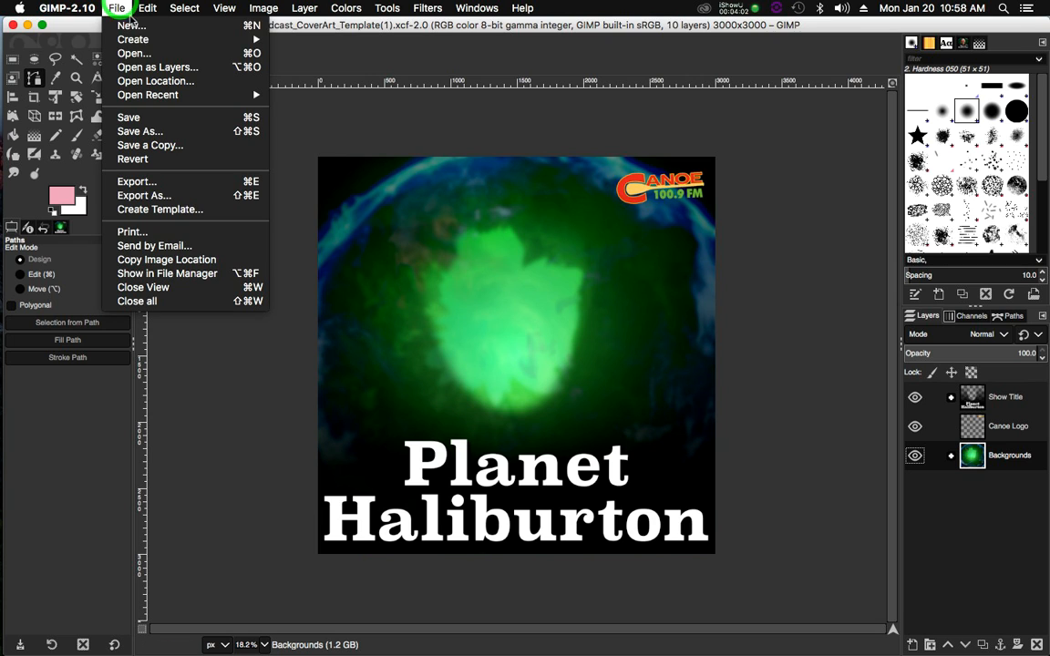
click(165, 67)
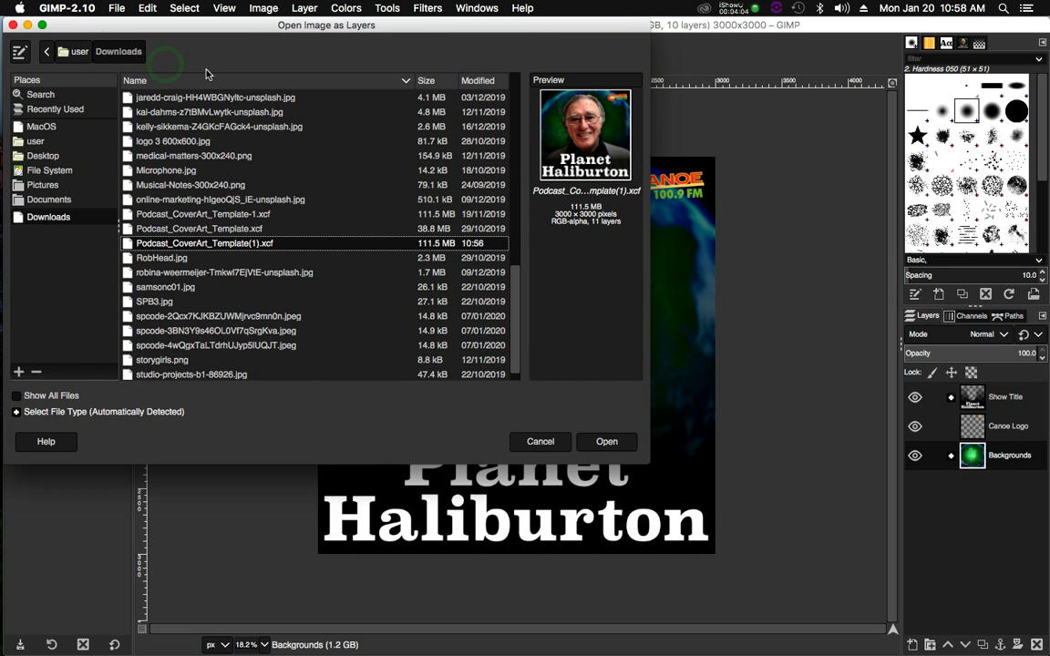
scroll(308, 244, down, 1)
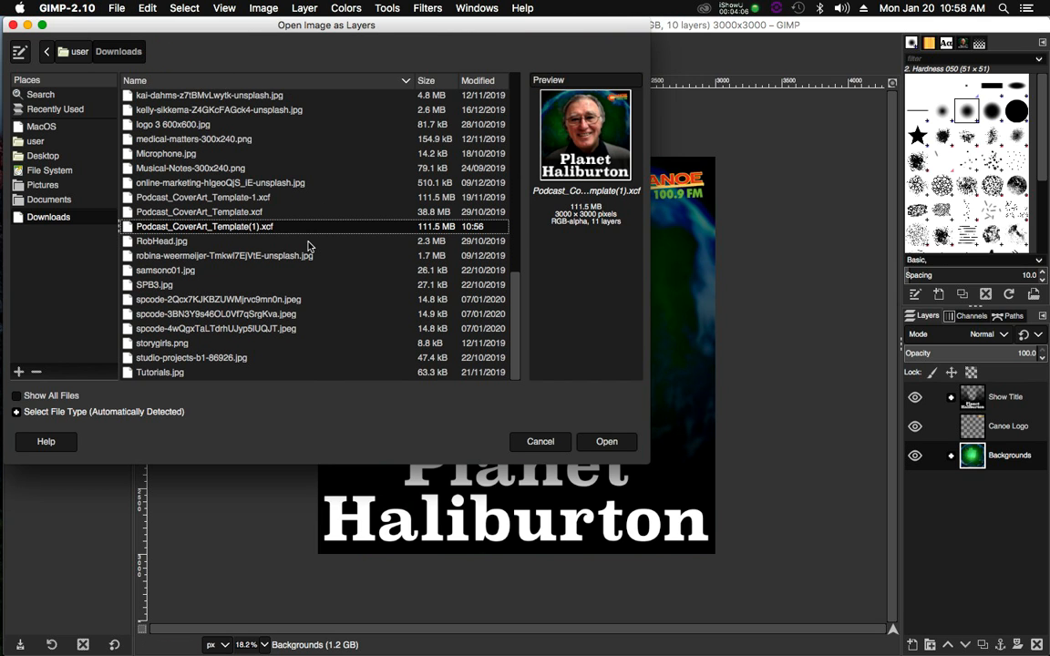
scroll(251, 257, up, 5)
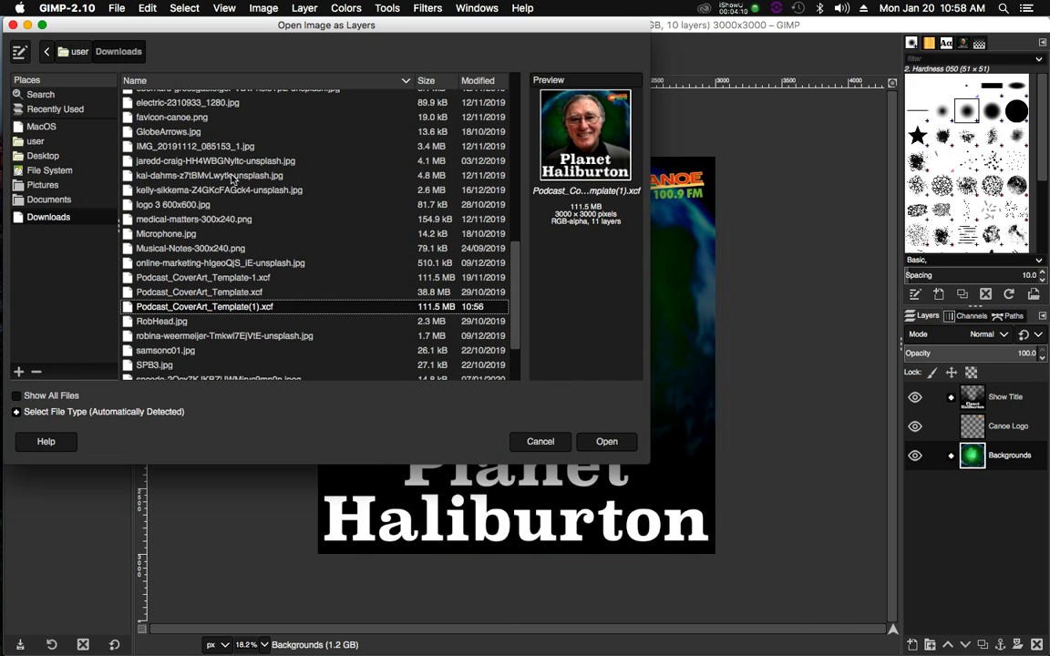
click(230, 175)
scroll(239, 177, up, 7)
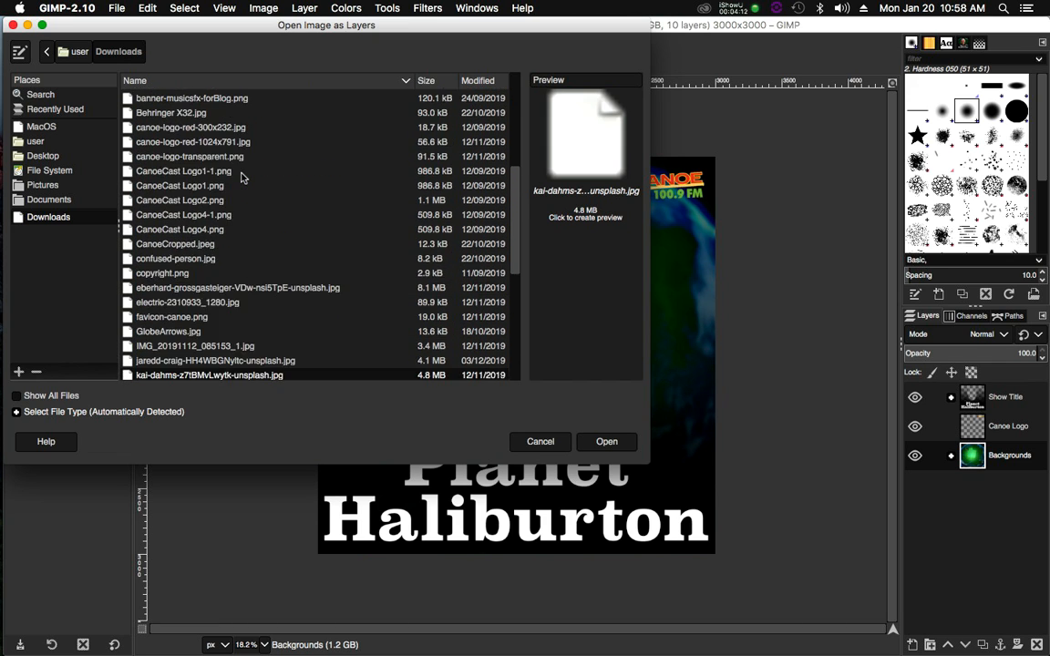
scroll(241, 177, up, 8)
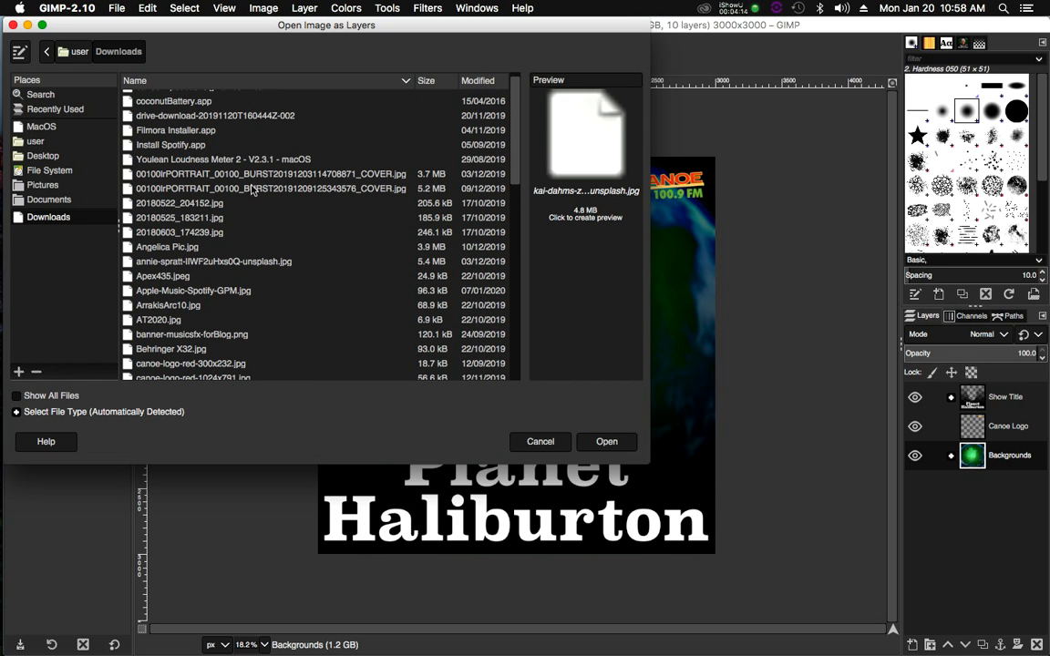
click(259, 175)
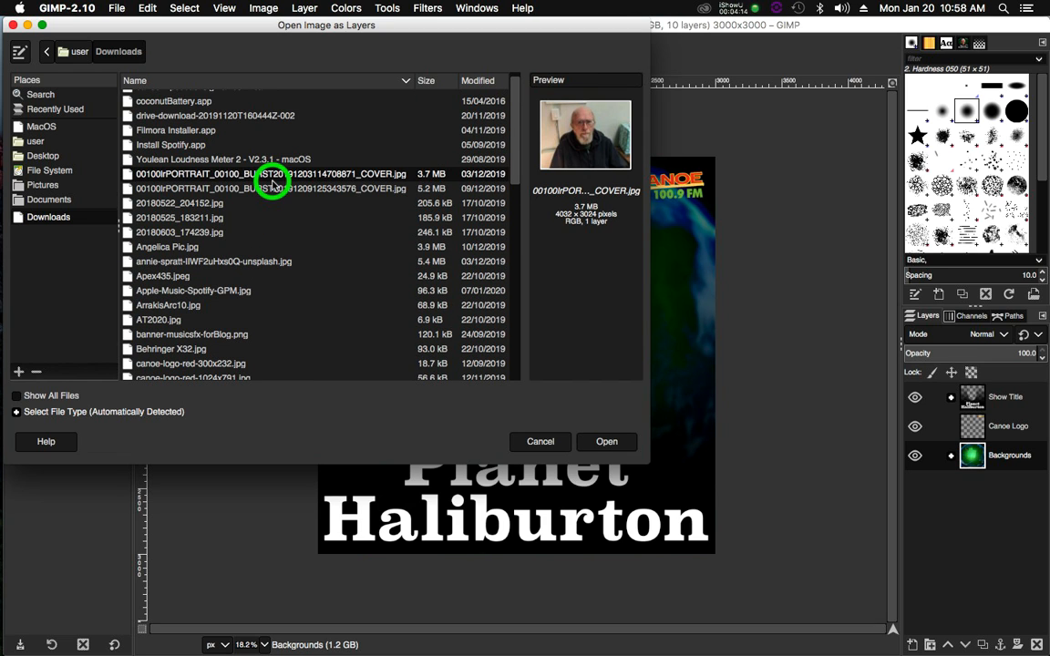
click(603, 443)
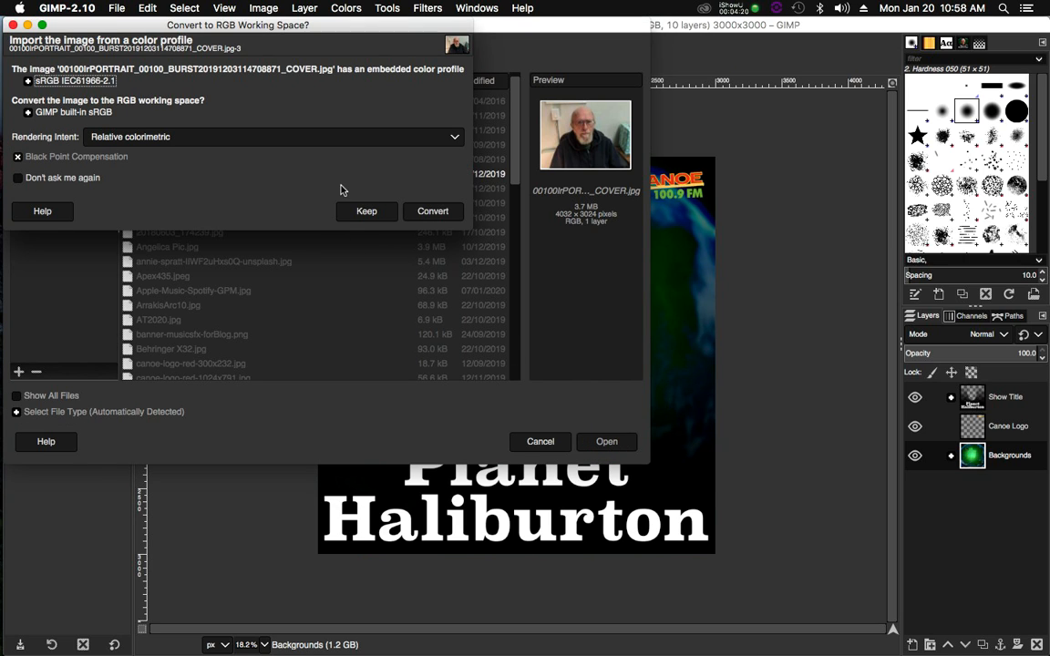
click(432, 212)
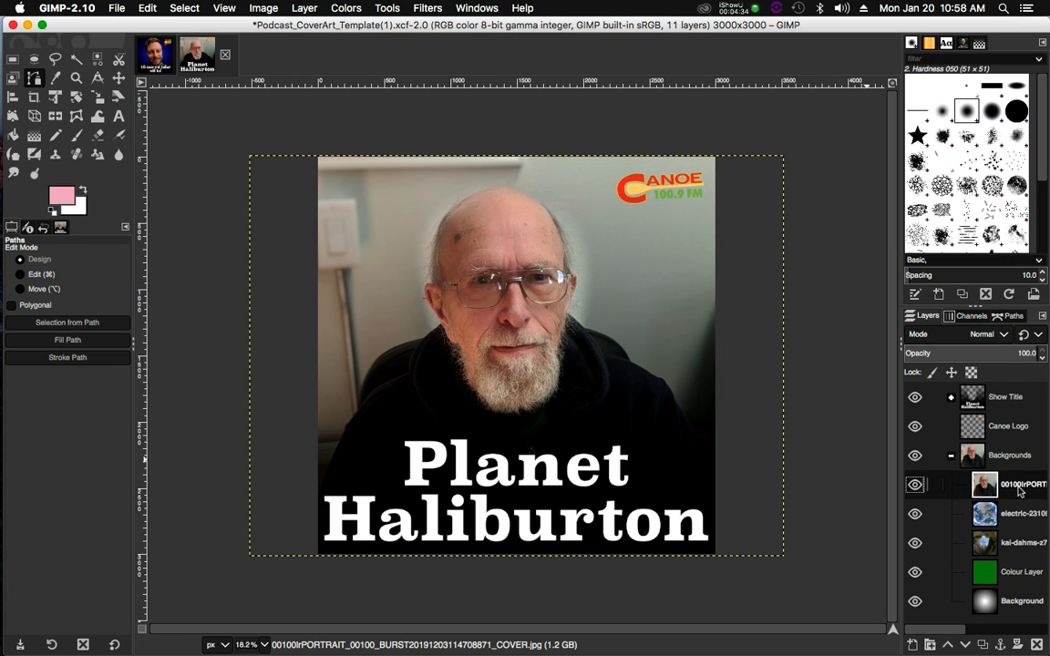
Place the new portrait layer directly above the Backgrounds group, collapse the group, and rename the layer as the host's first name plus "Pic"
drag(1019, 491, 999, 462)
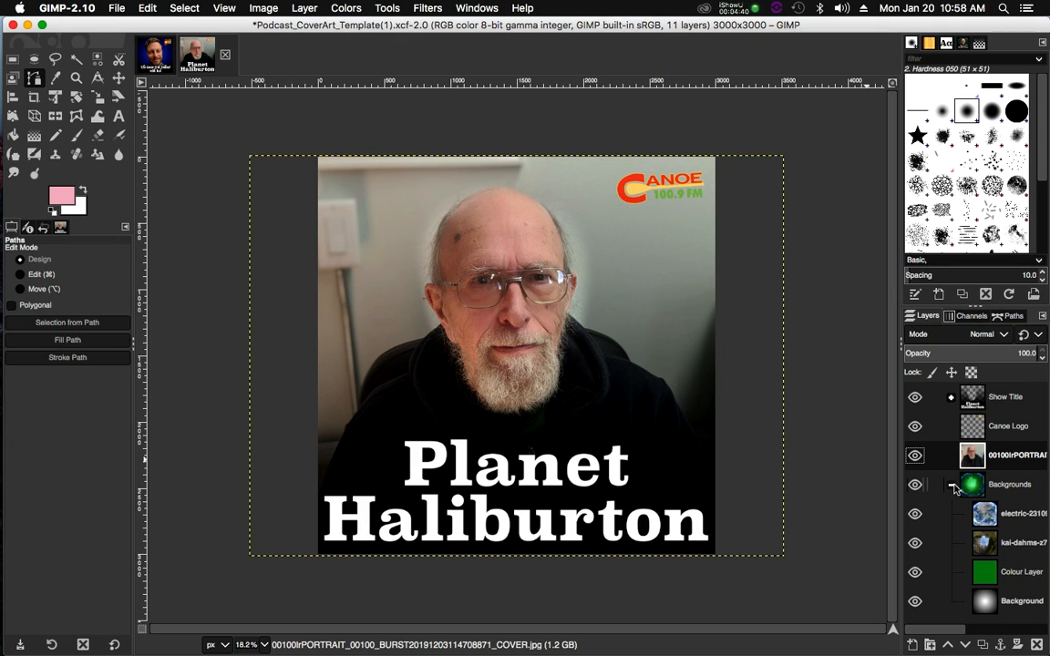
click(953, 487)
click(1009, 459)
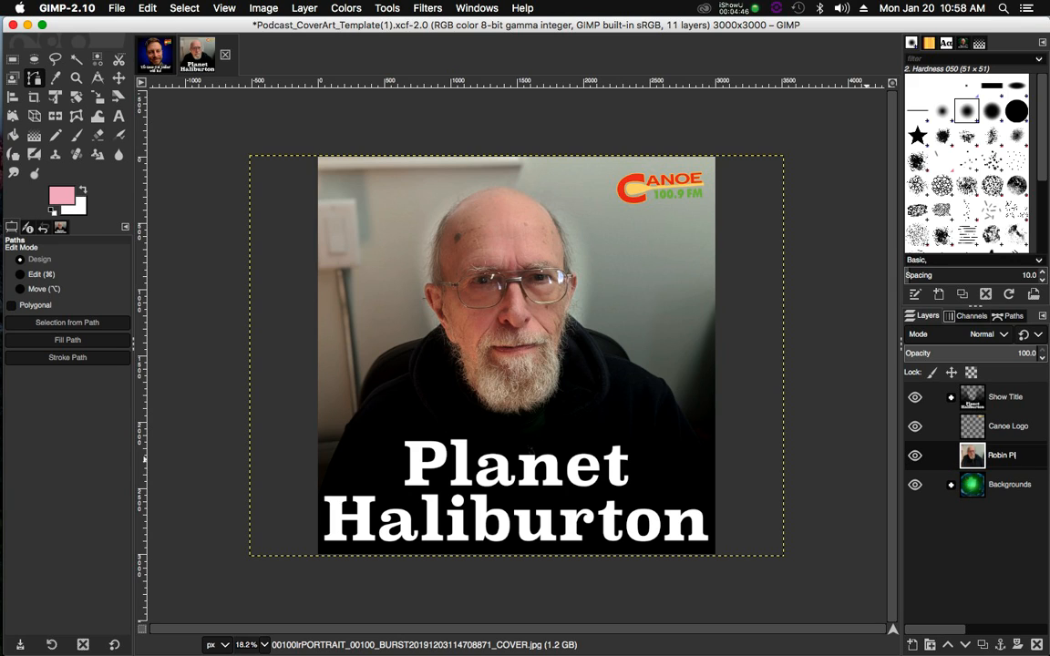
key(Return)
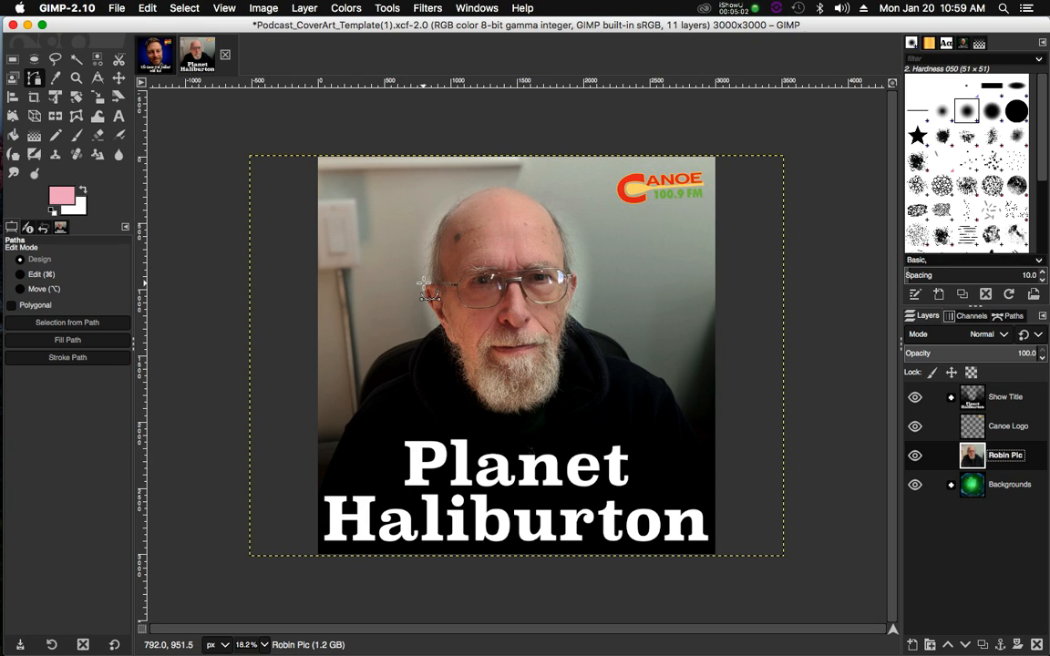
Start a path with the Paths tool below the cover's lower-left corner and run it just outside the left edge to the sleeve
click(37, 80)
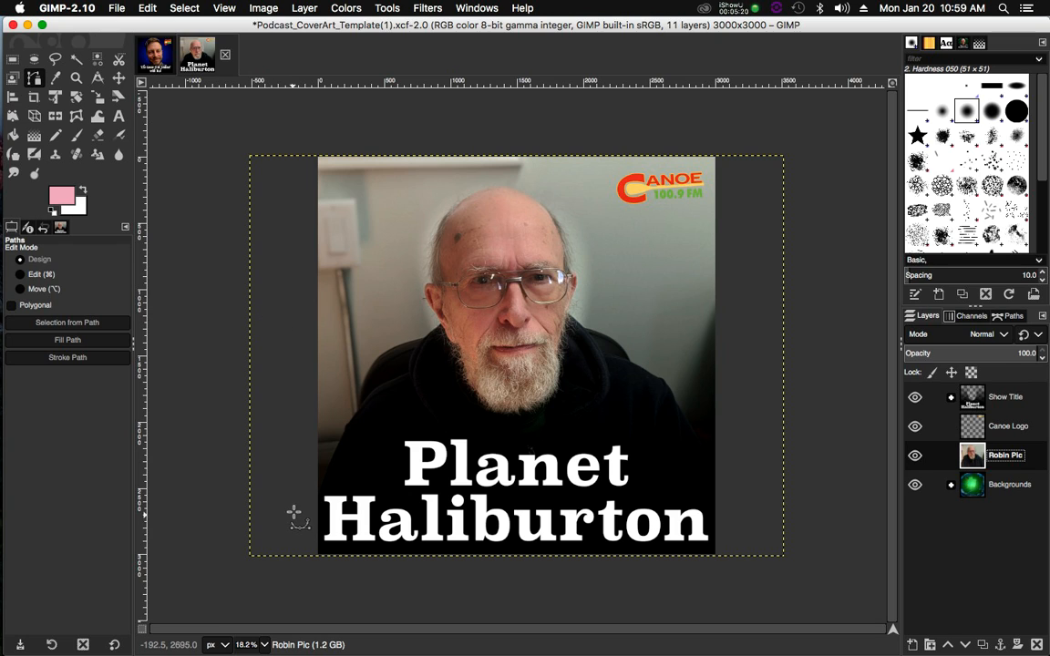
click(356, 581)
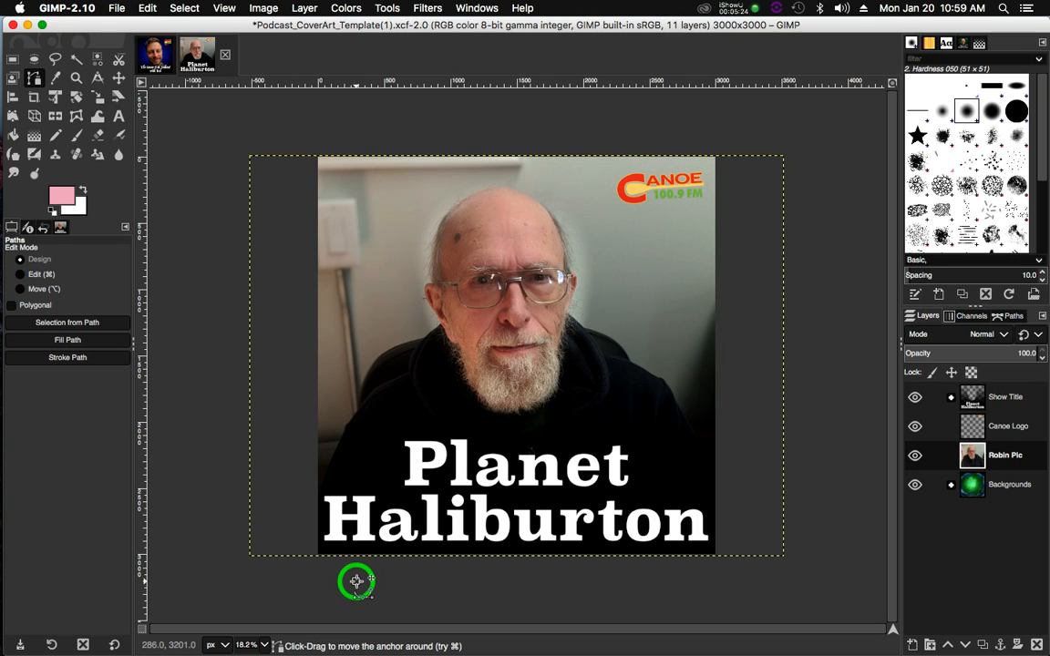
click(316, 571)
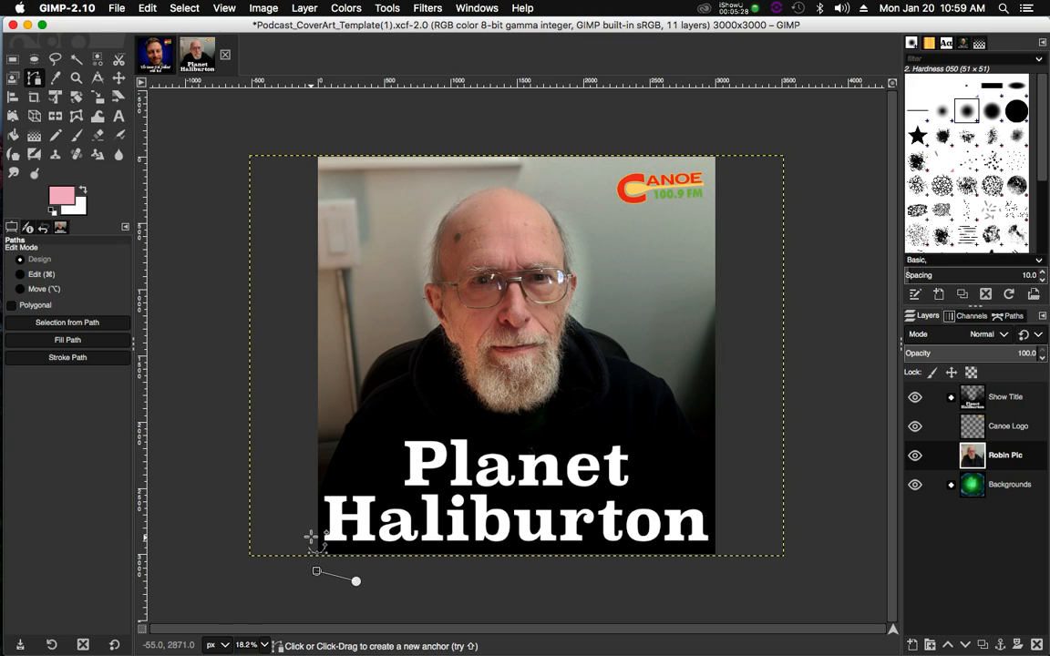
click(310, 533)
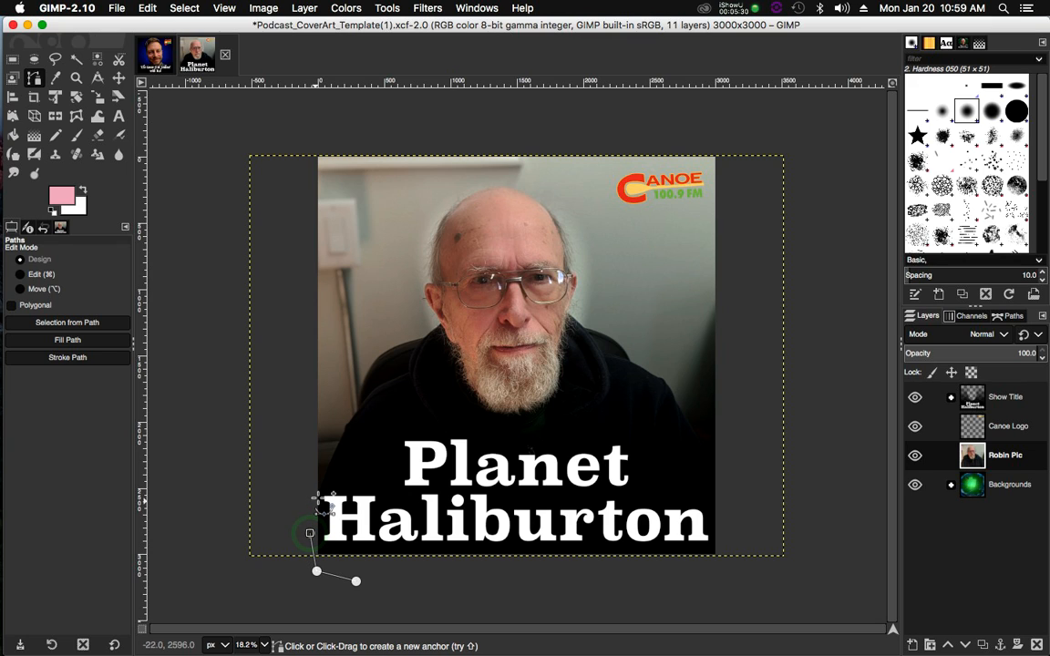
click(317, 492)
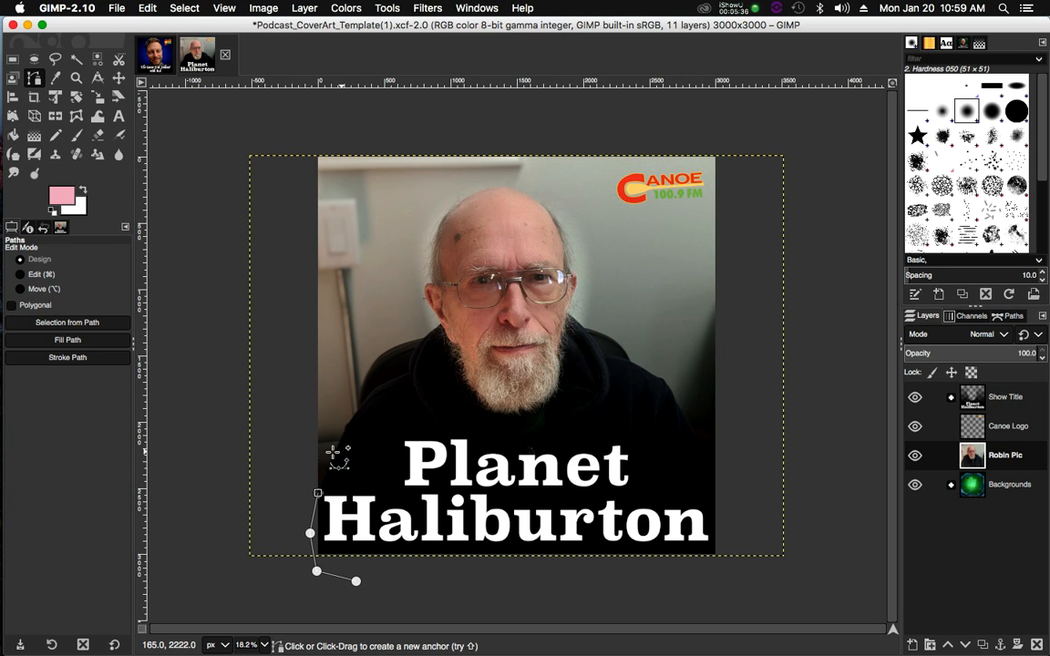
Continue the path with anchors up the outer edge of the man's sleeve and over the shoulder on the image's left side
scroll(333, 453, up, 3)
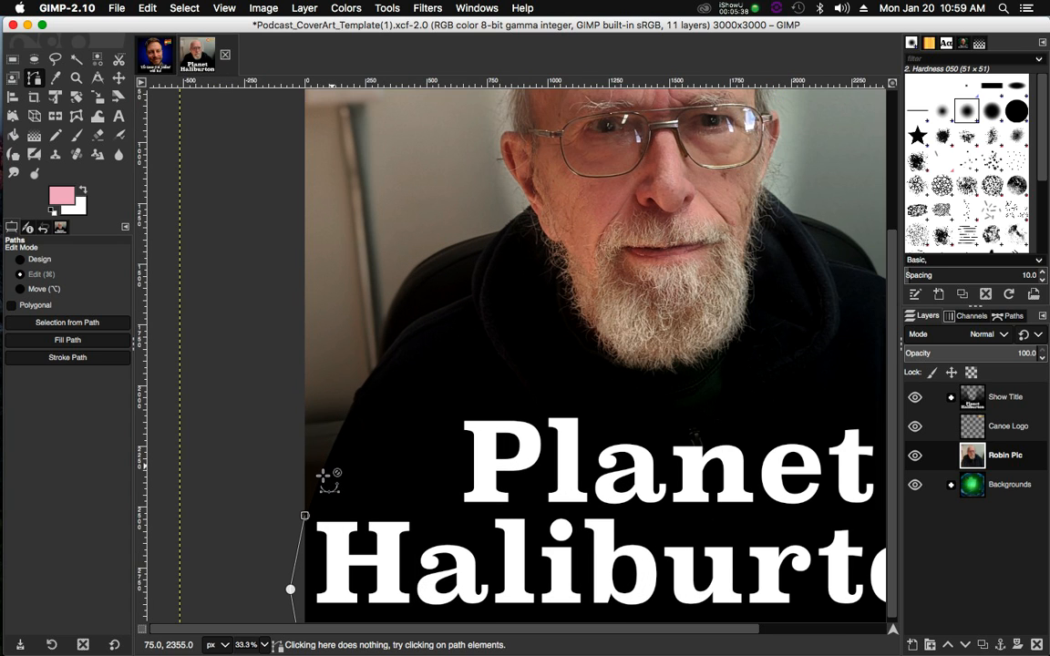
scroll(323, 475, up, 1)
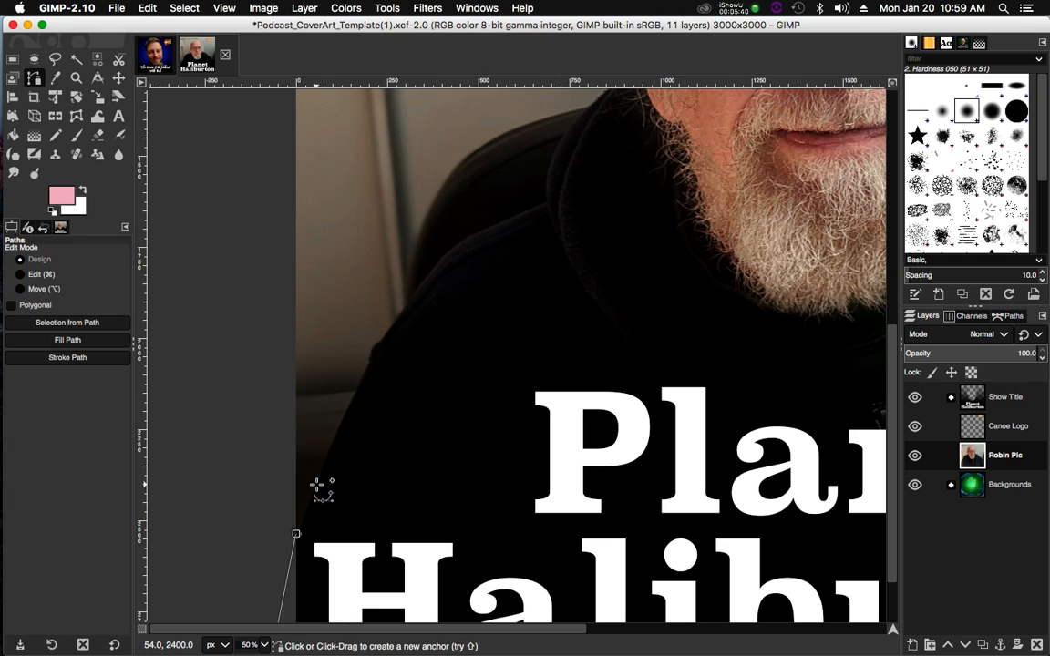
scroll(321, 483, up, 3)
scroll(319, 488, down, 4)
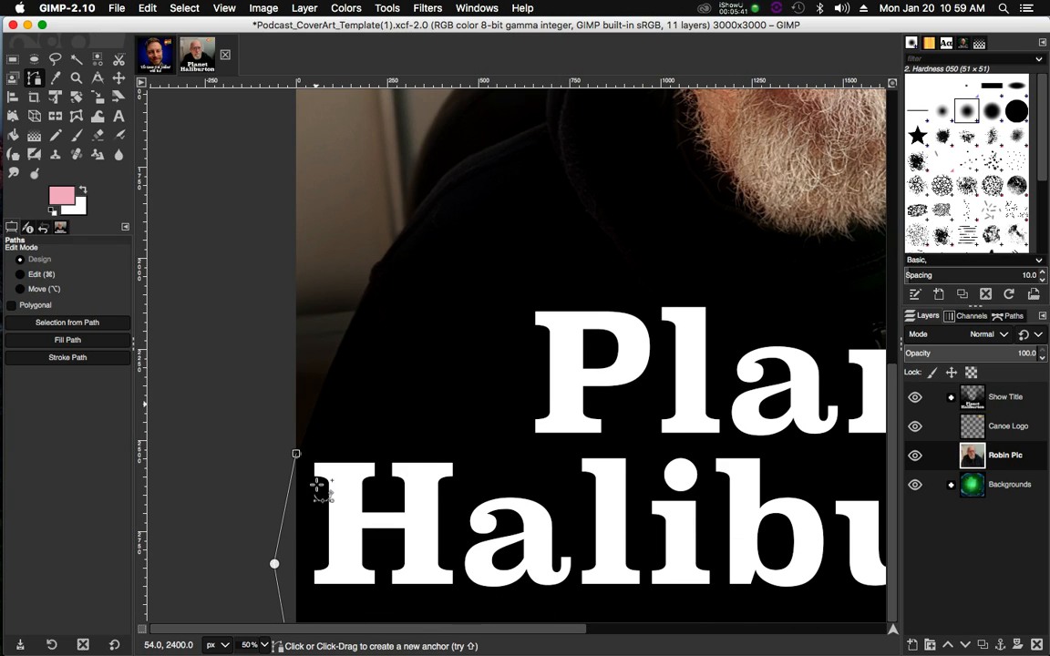
click(324, 383)
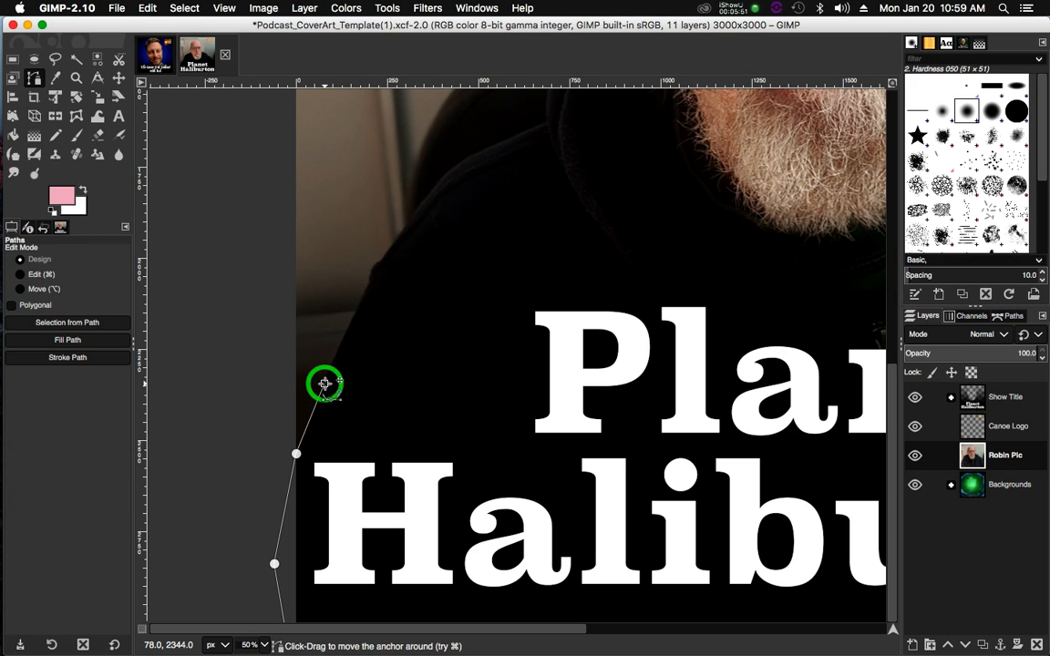
click(363, 298)
click(400, 234)
click(444, 173)
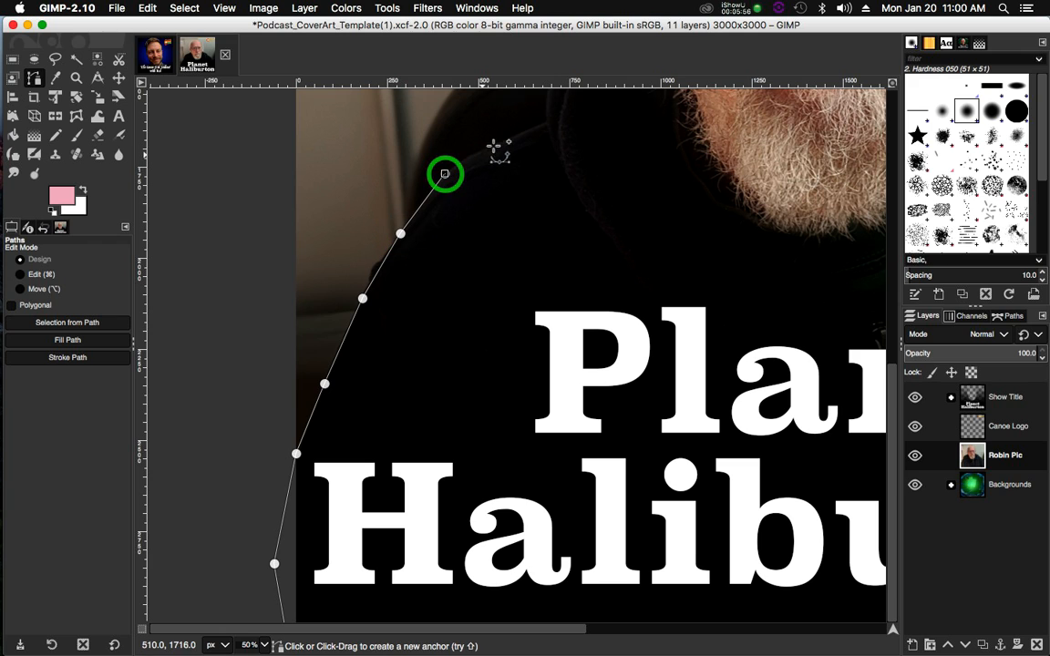
click(497, 144)
Extend the path from the left-side shoulder up the edge of the hood to the base of the ear
scroll(565, 179, up, 5)
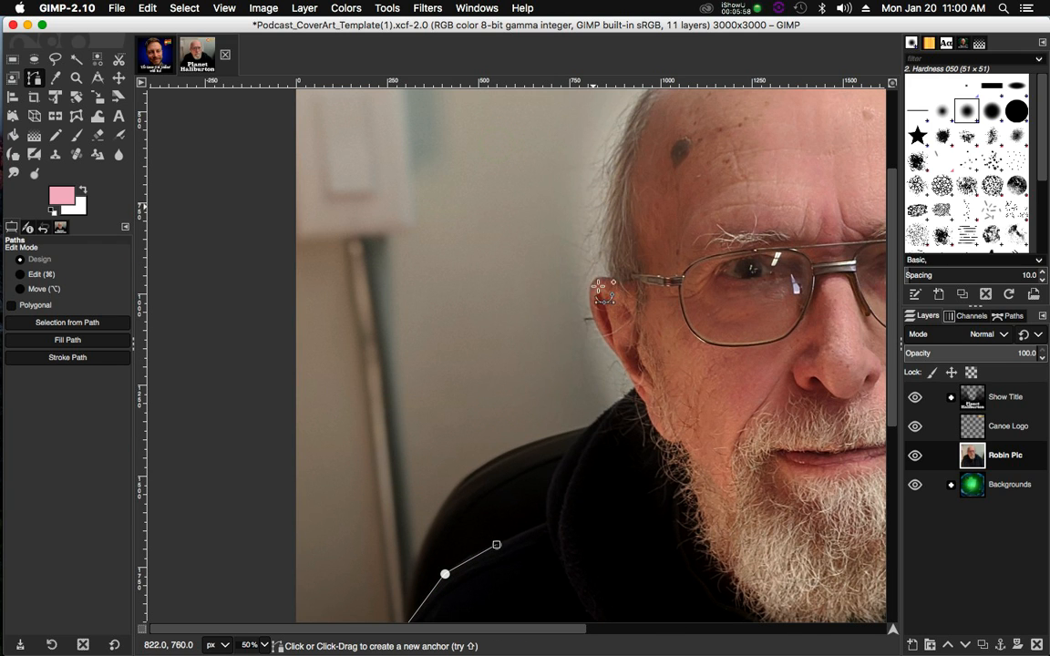
click(547, 521)
click(549, 481)
click(578, 439)
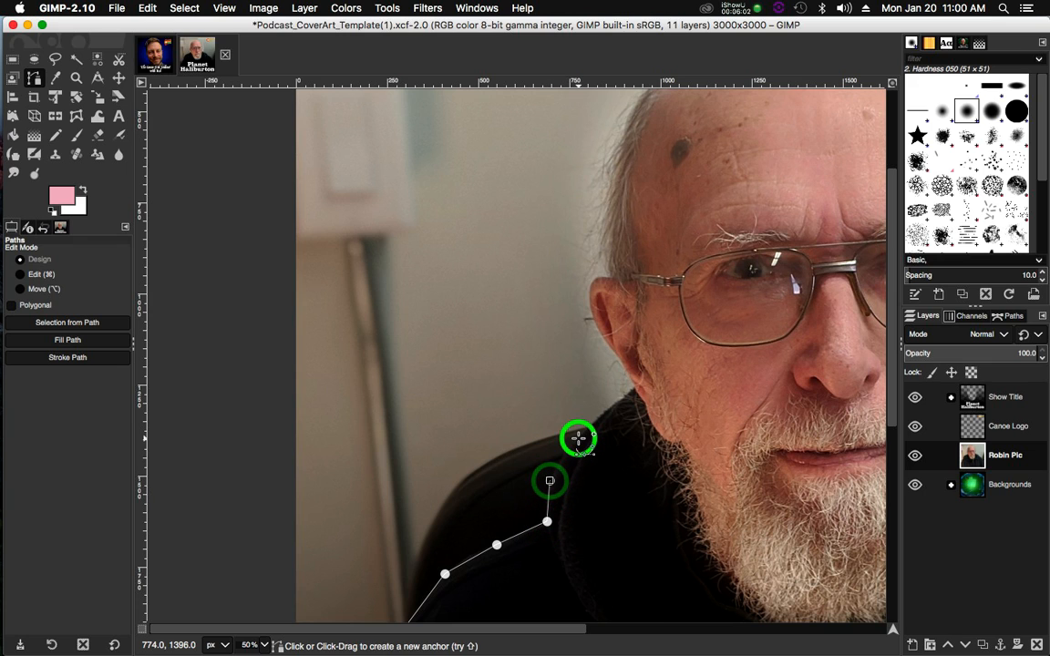
click(619, 398)
click(632, 383)
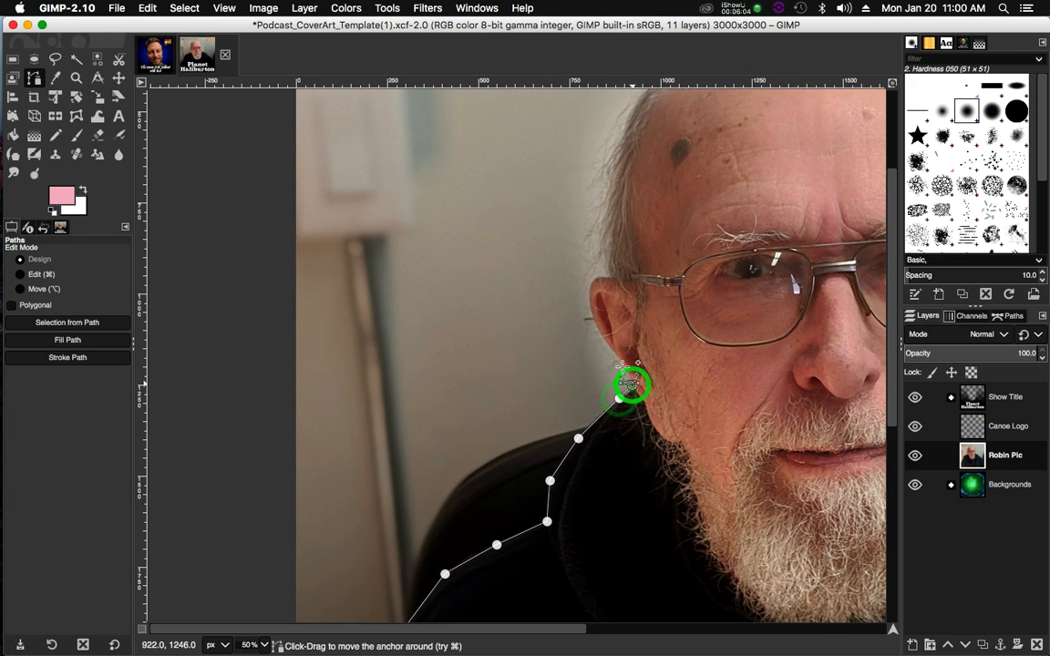
Trace the path around the ear on the image's left side and up the hairline toward the forehead
click(600, 333)
click(592, 309)
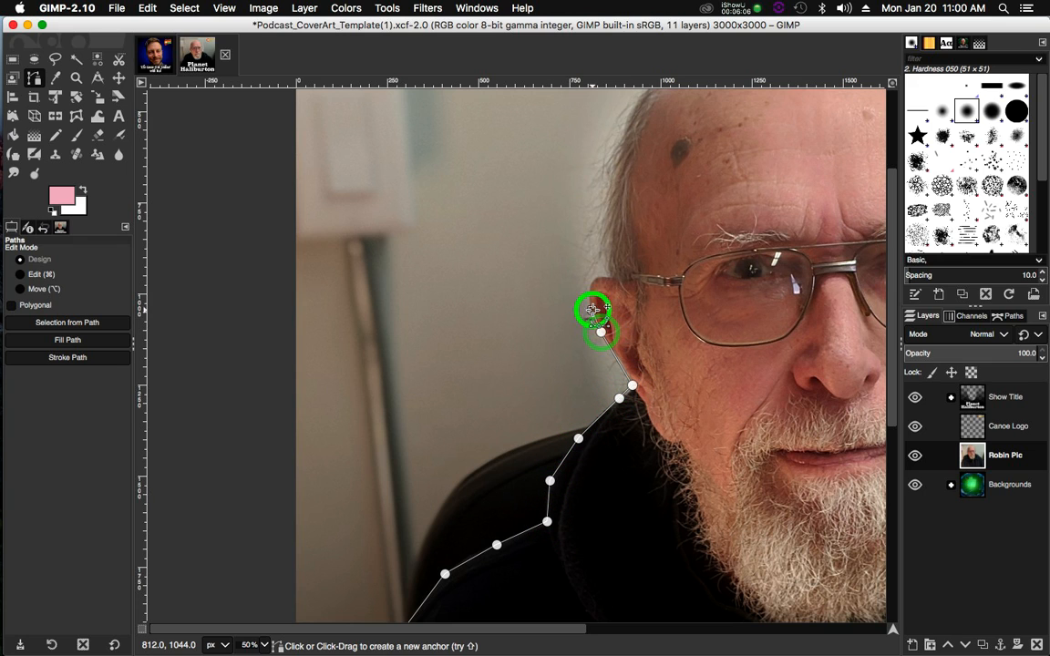
click(608, 278)
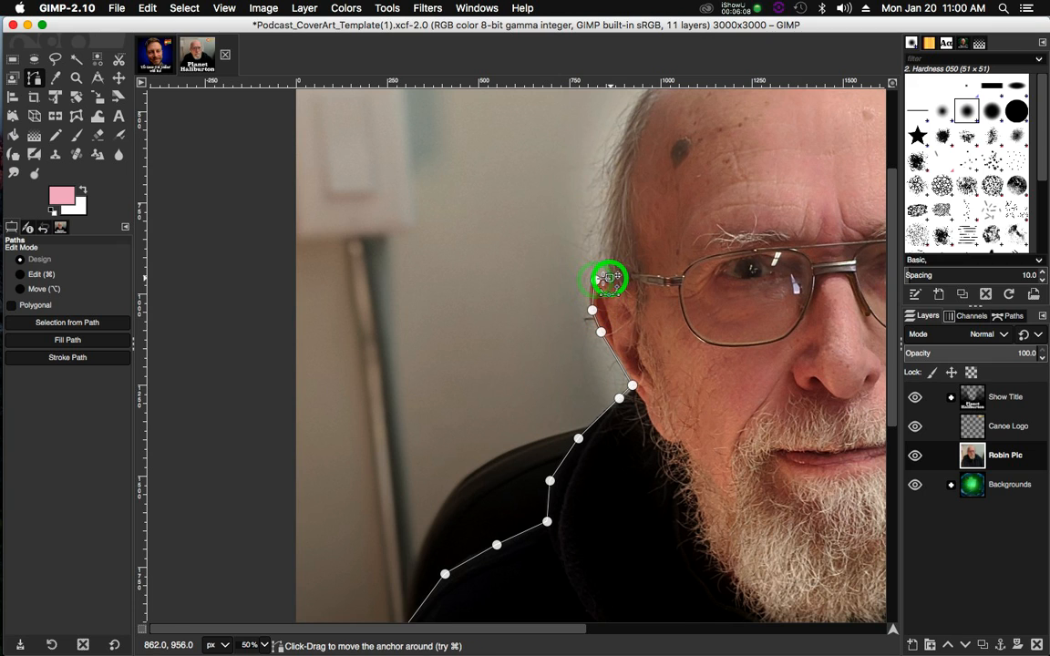
click(610, 218)
click(622, 153)
click(634, 104)
Carry the path over the top of the bald head and down to the temple on the image's right side
scroll(708, 199, up, 5)
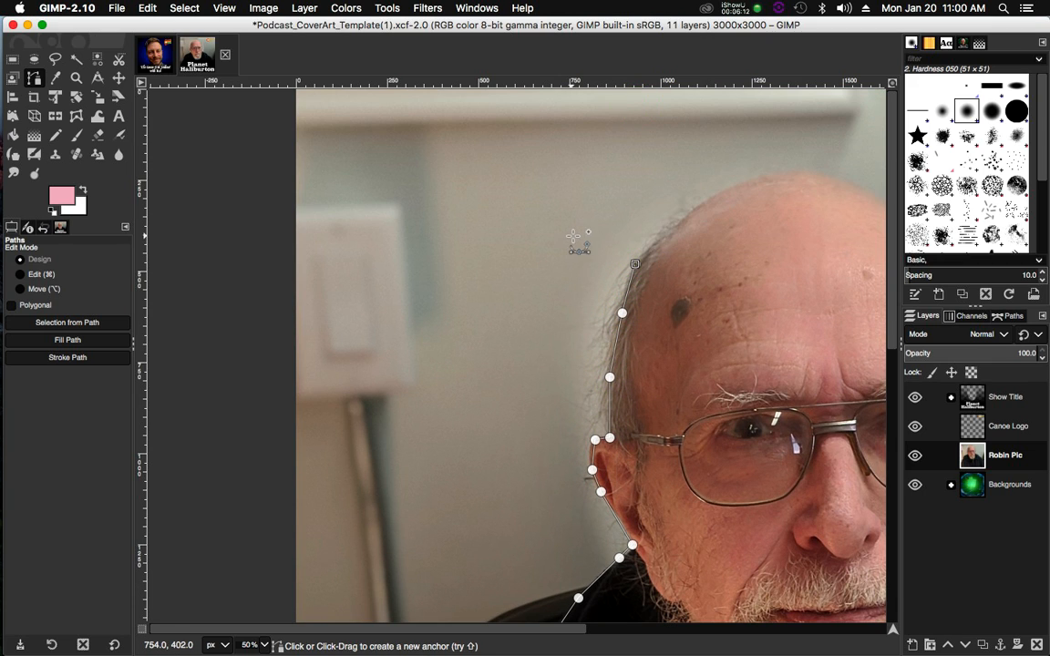
scroll(570, 239, down, 6)
scroll(570, 239, up, 6)
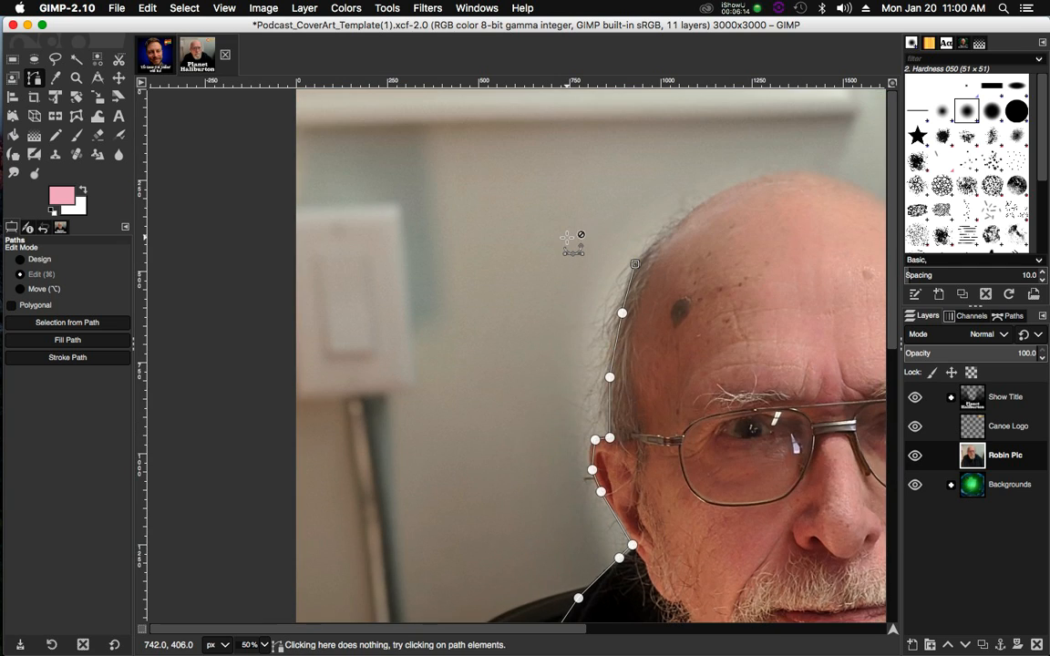
scroll(567, 238, down, 2)
click(624, 234)
click(654, 214)
click(683, 206)
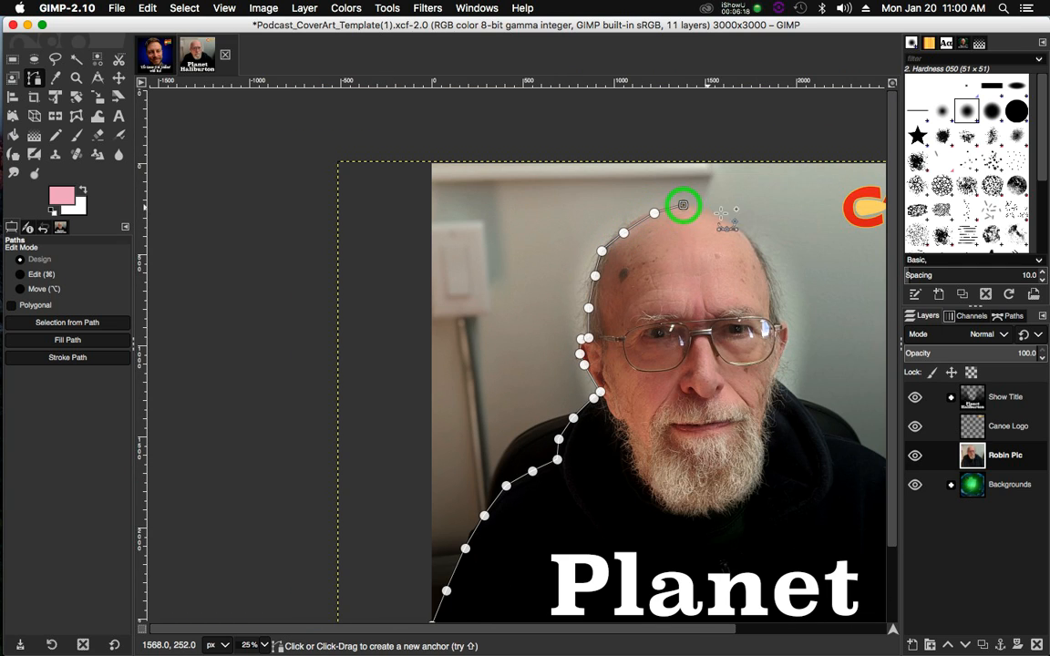
click(722, 219)
click(757, 243)
click(774, 281)
Trace the path around the ear on the image's right side down to the top of the hood
drag(779, 312, 788, 333)
click(786, 349)
click(781, 357)
click(777, 373)
click(783, 387)
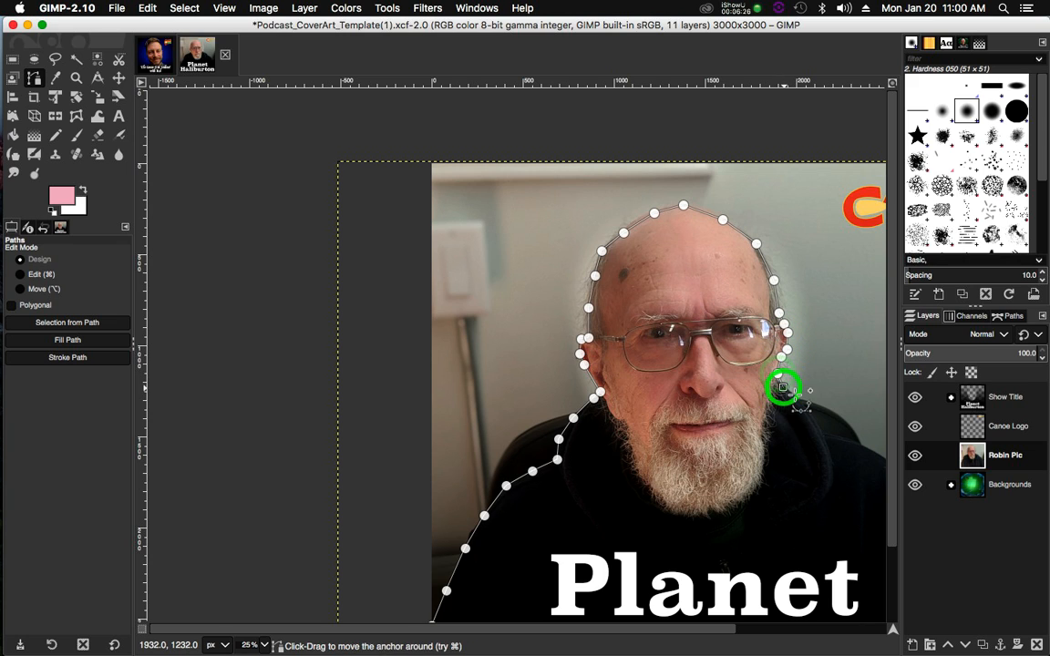
Extend the path down the right-side edge of the hood to the start of the shoulder
click(794, 395)
click(817, 418)
click(823, 436)
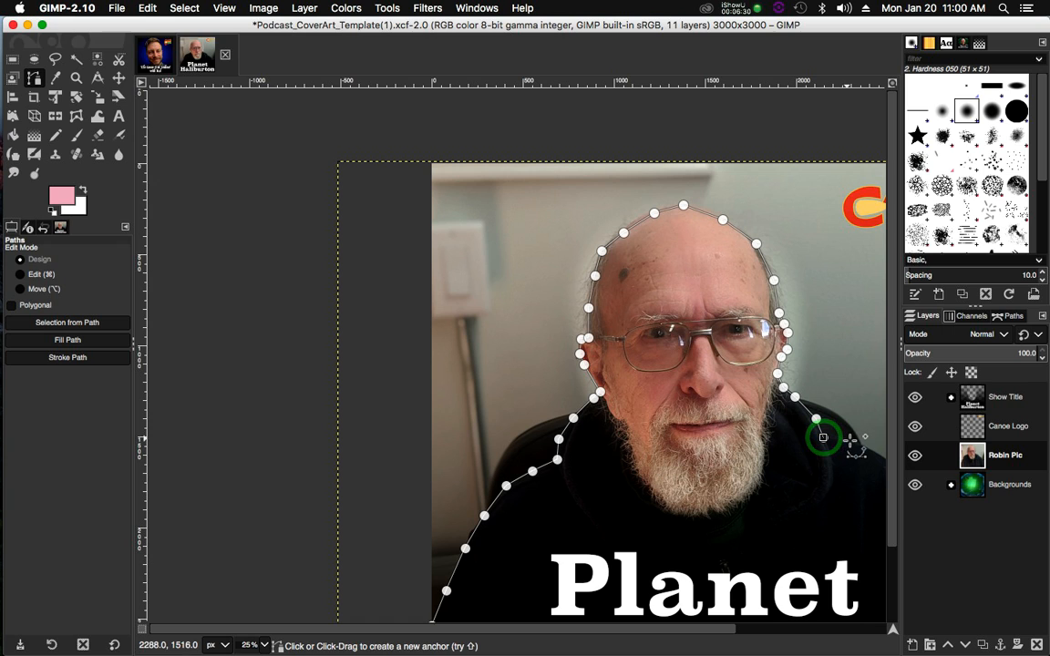
scroll(684, 559, down, 3)
drag(644, 629, 600, 629)
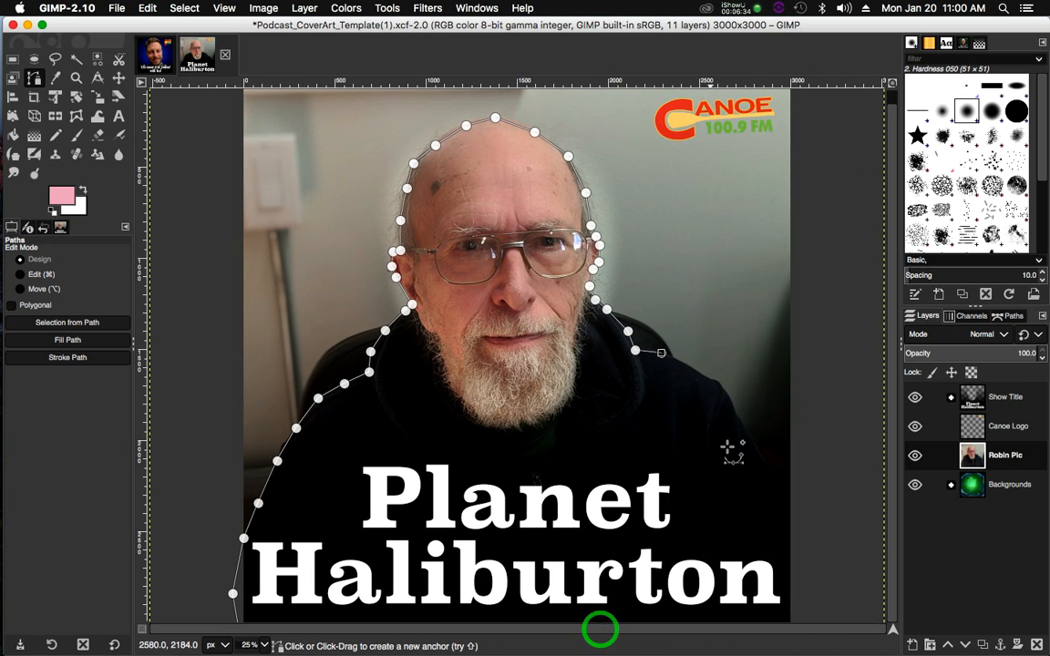
Continue the path along the right-side shoulder and down the sleeve to just beyond the cover's right edge
click(687, 364)
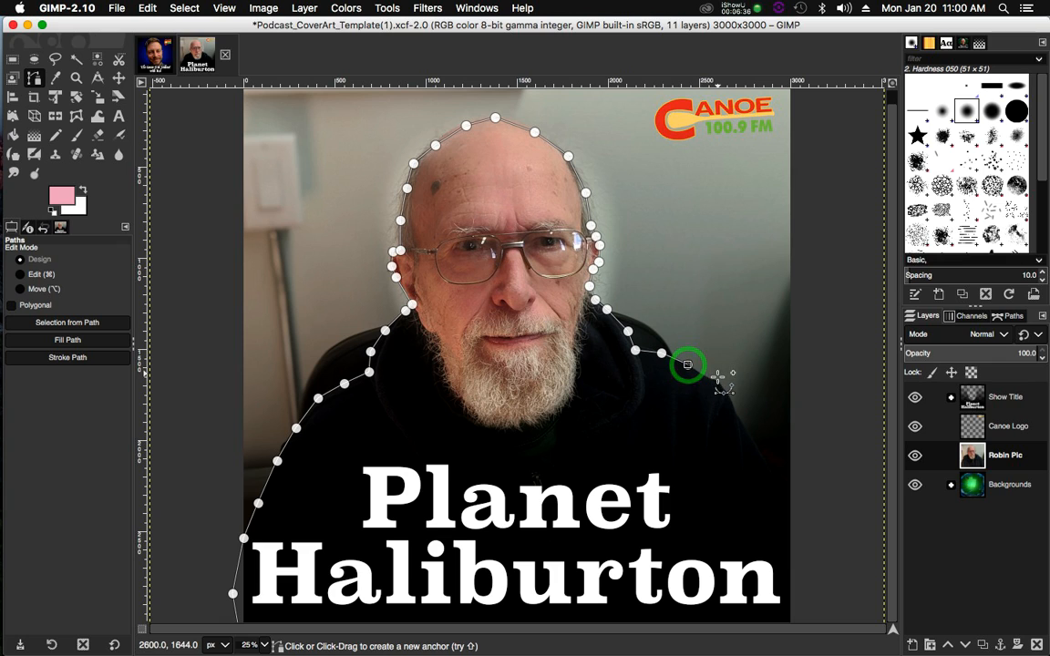
click(710, 378)
click(718, 380)
click(735, 411)
click(769, 469)
click(801, 531)
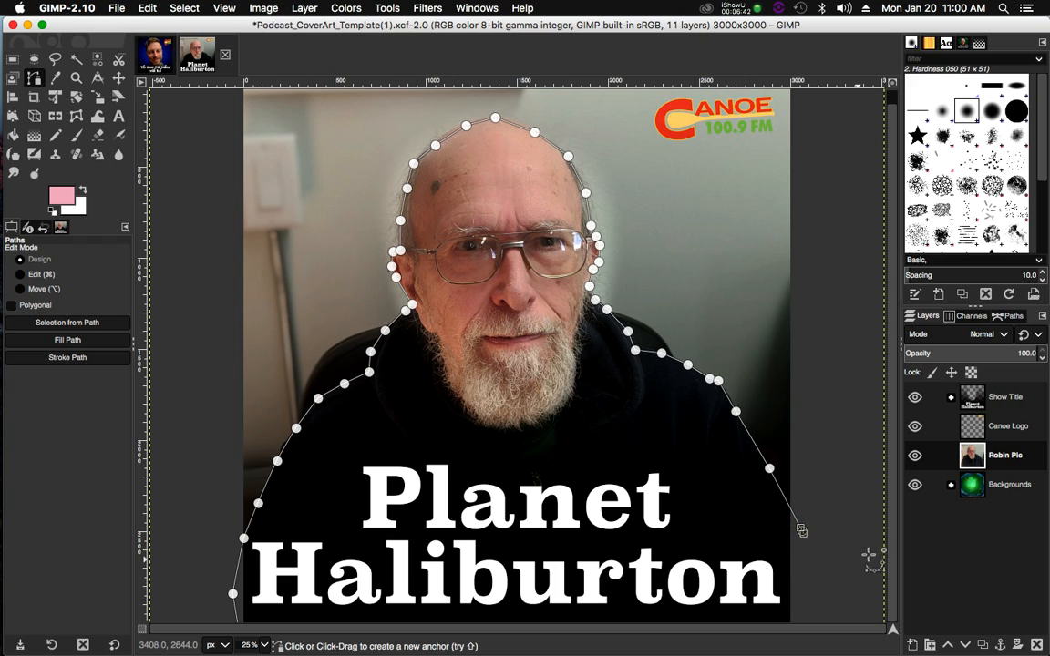
Close the path beneath the cover by joining it to its first anchor, and create a selection from it
scroll(791, 566, down, 2)
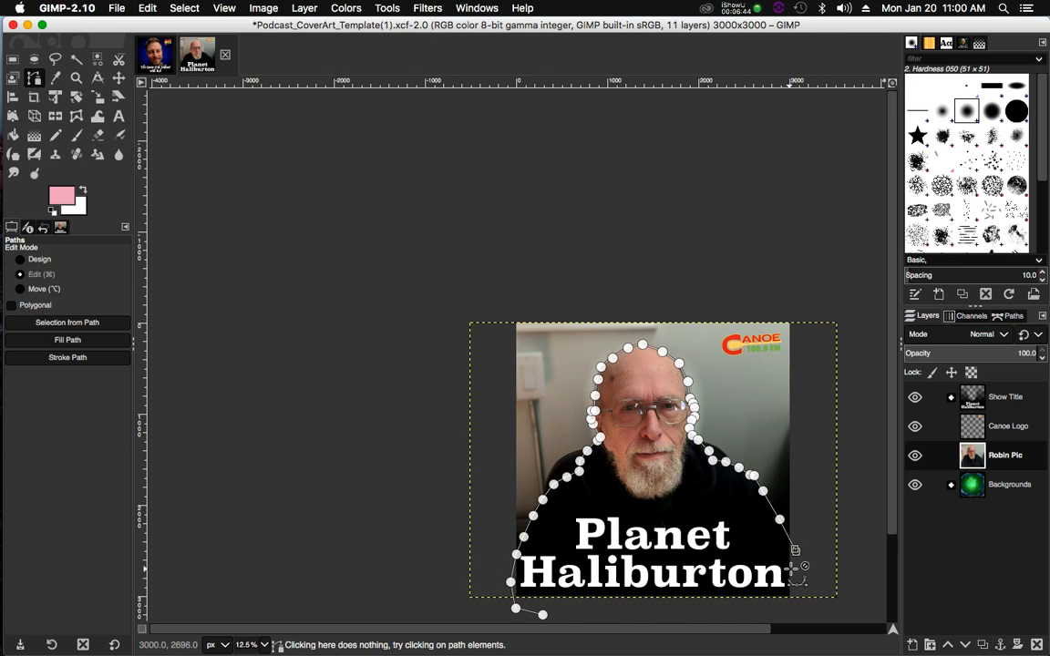
scroll(812, 547, down, 2)
click(805, 513)
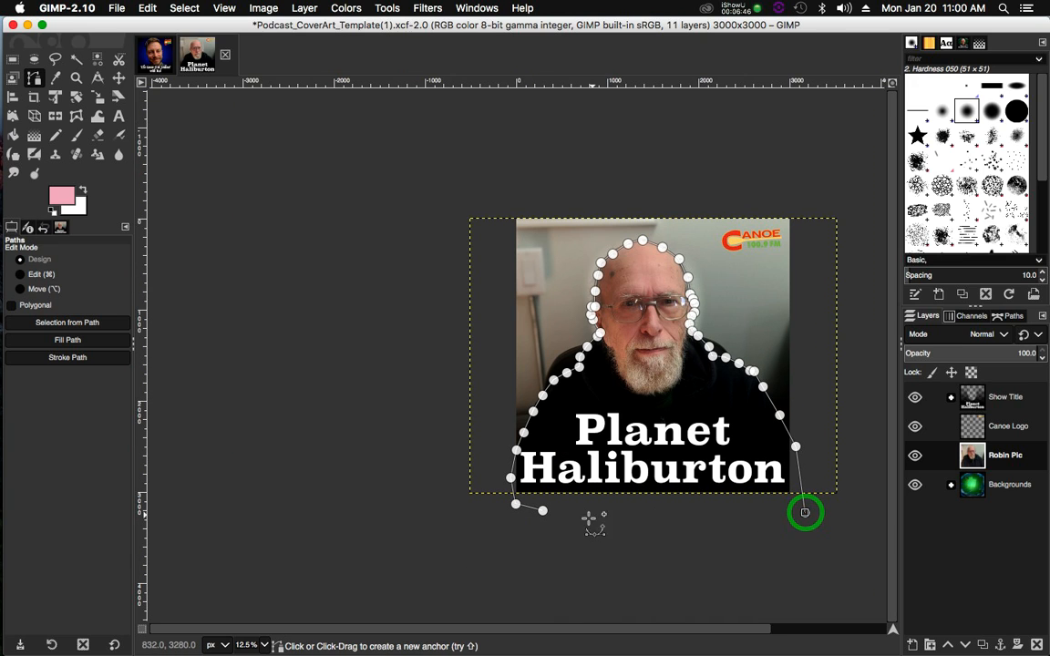
super+click(542, 510)
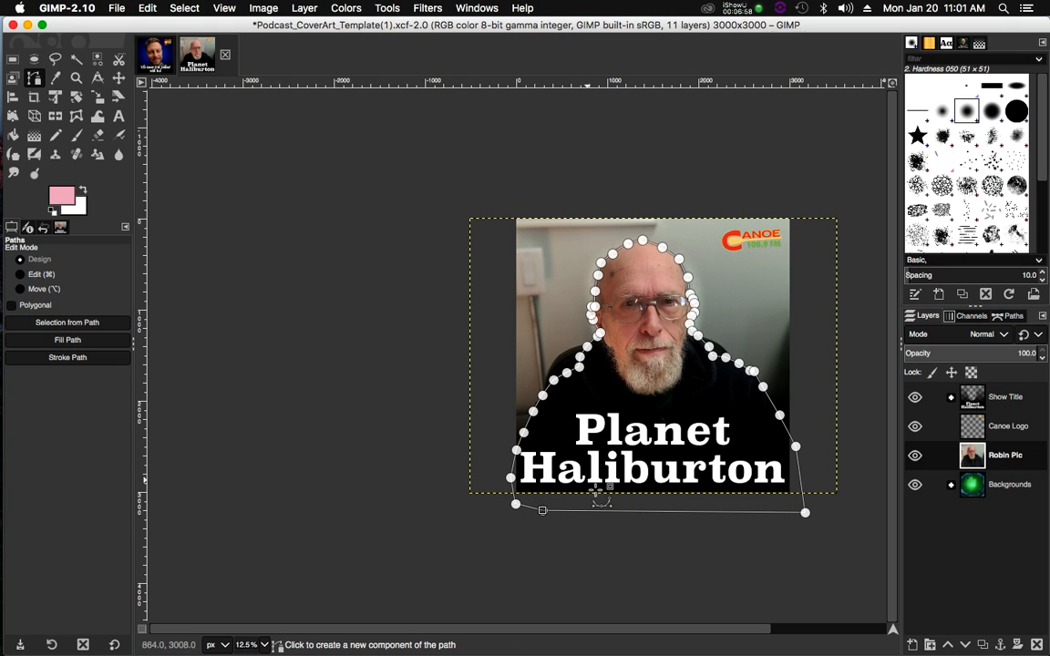
click(98, 325)
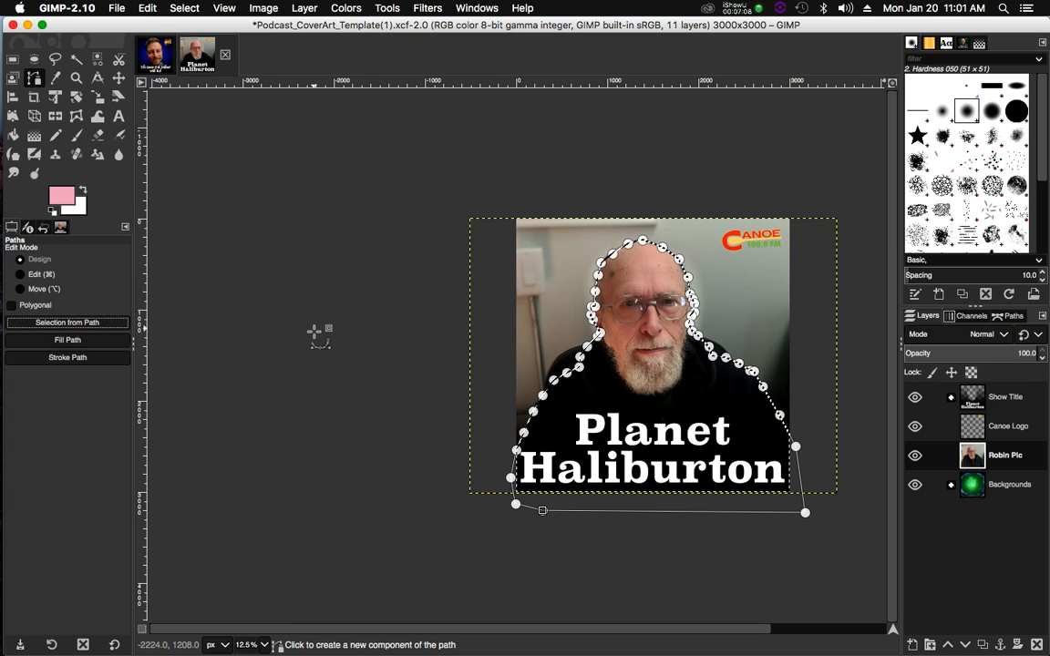
Invert the selection to target the background around the man, and add an alpha channel to the portrait layer
click(185, 8)
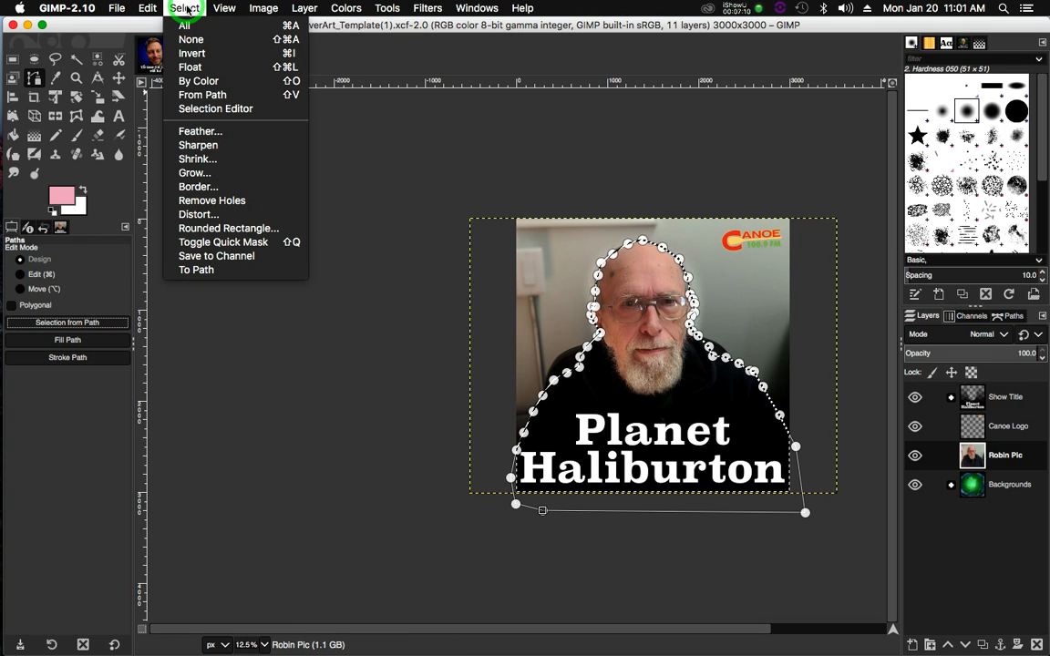
click(200, 54)
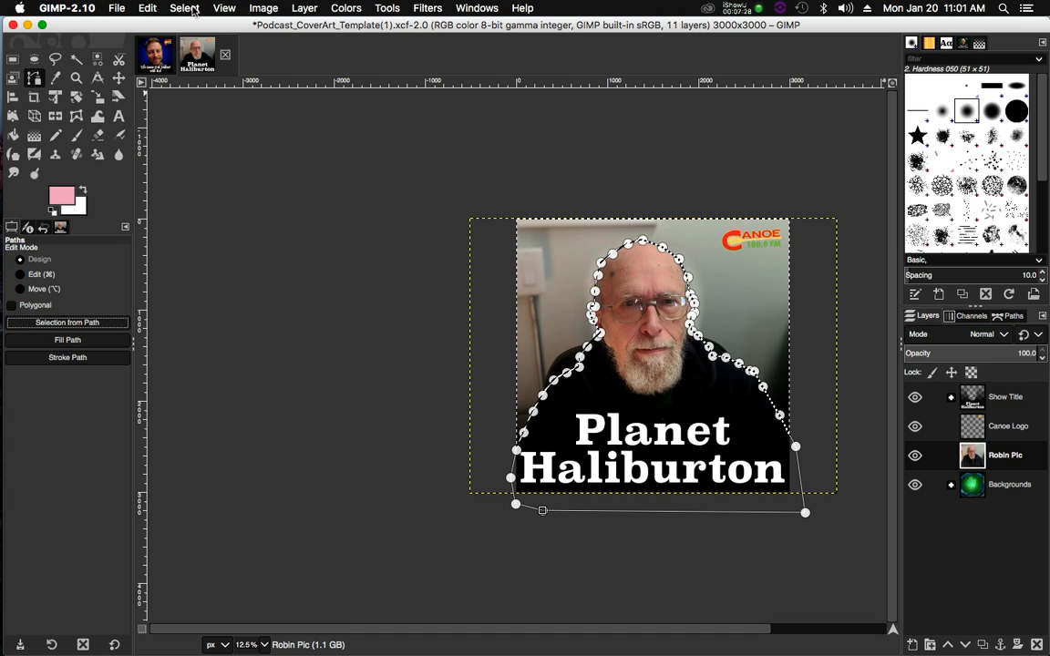
right_click(1004, 460)
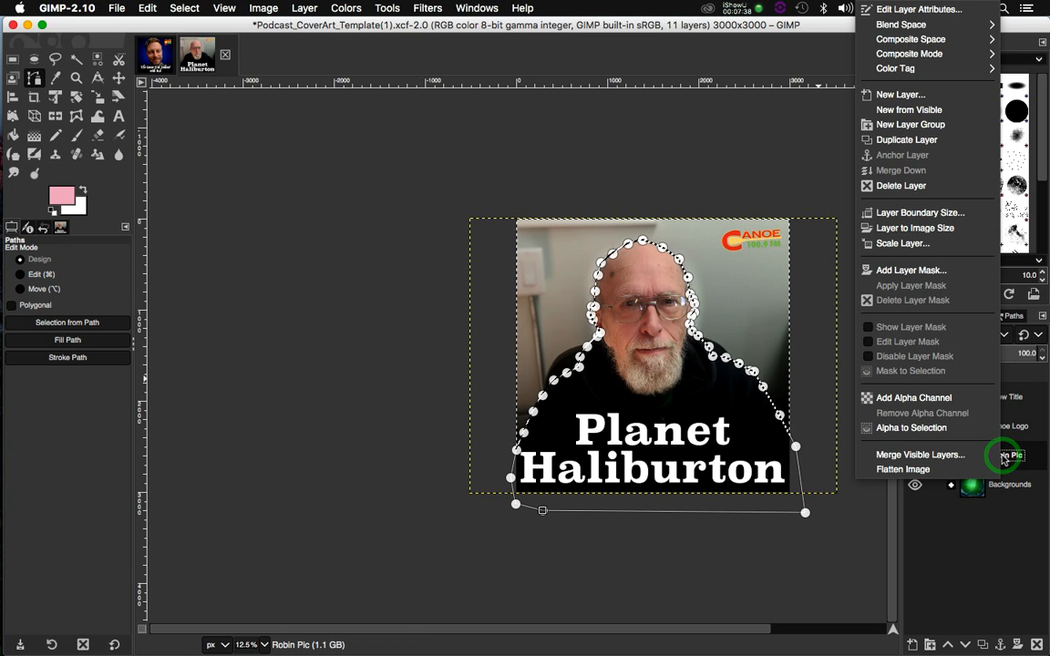
click(890, 399)
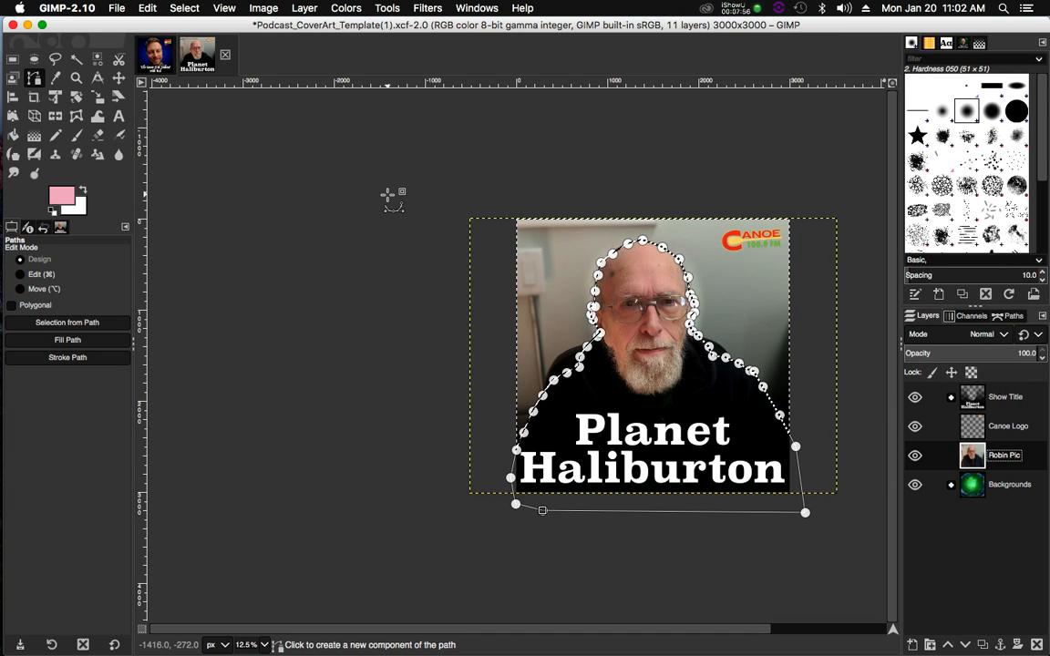
Feather the inverted selection and cut the background out of the portrait layer
click(184, 8)
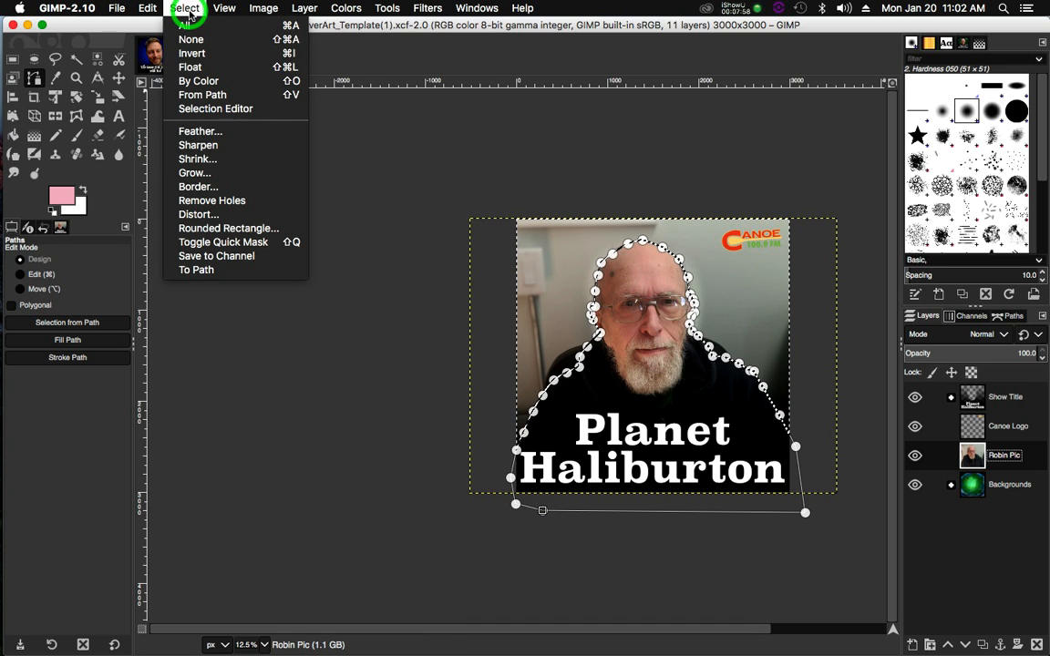
click(219, 134)
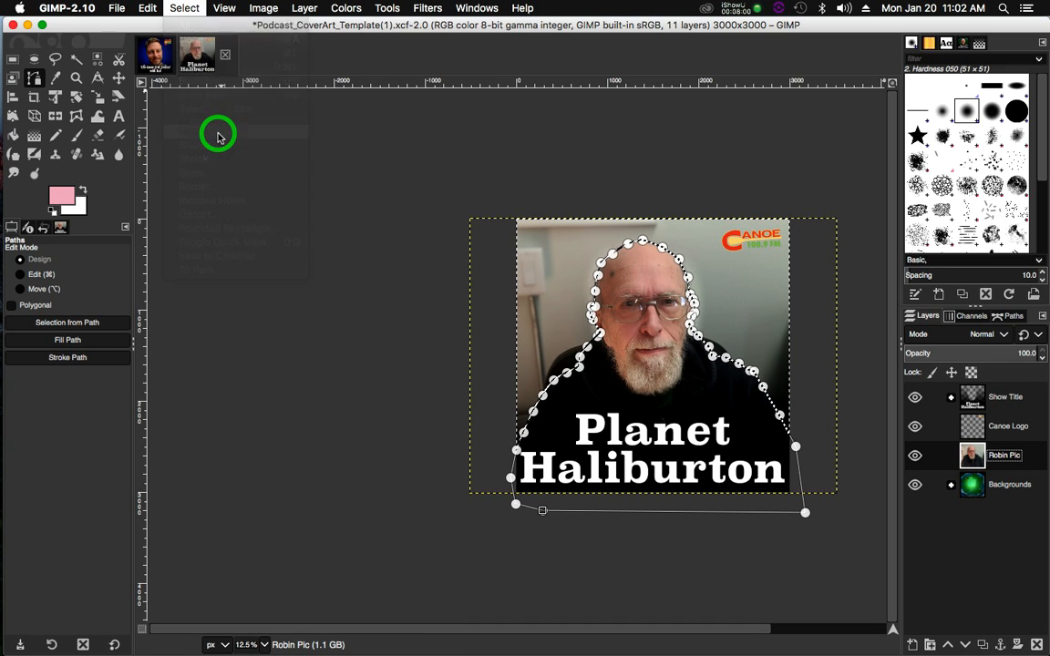
click(285, 161)
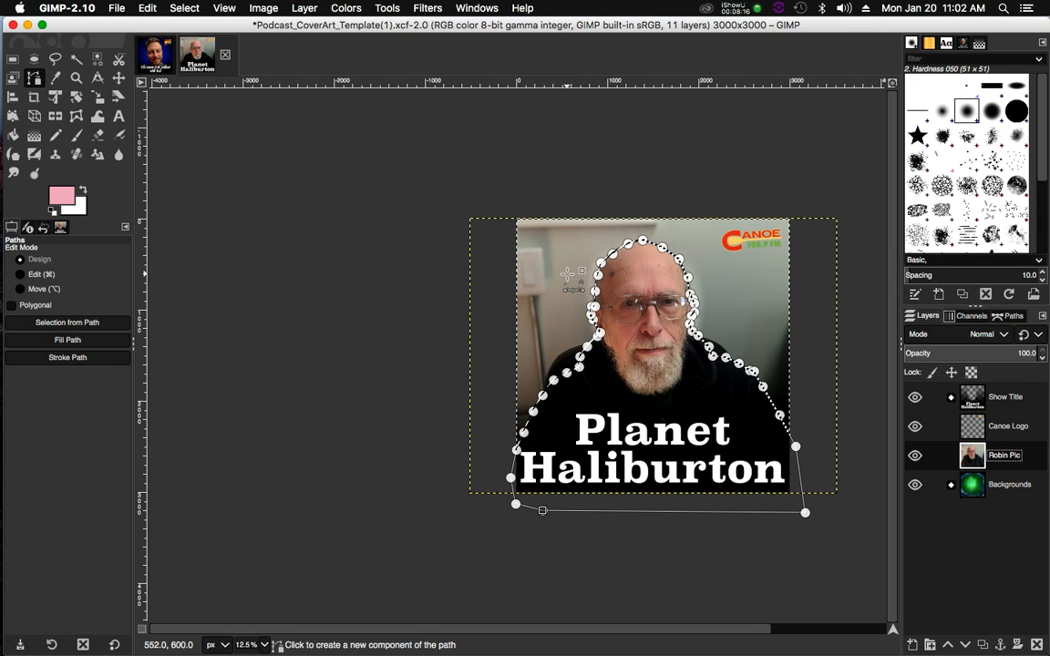
key(super+x)
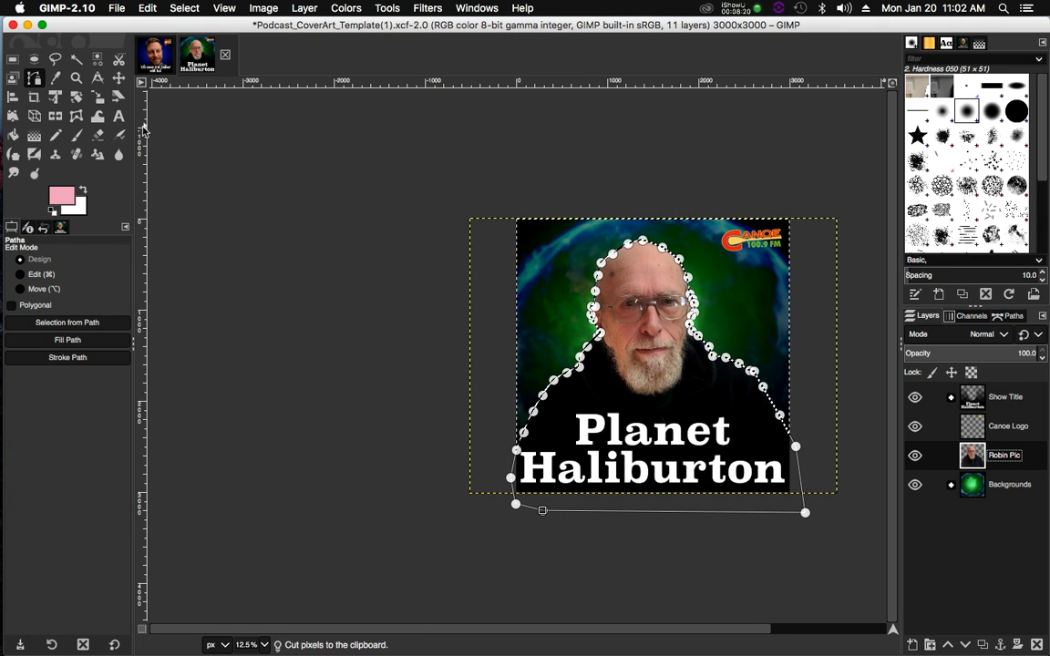
Clear the selection around the cut-out portrait and check its edges along the head, beard and shoulders
click(13, 59)
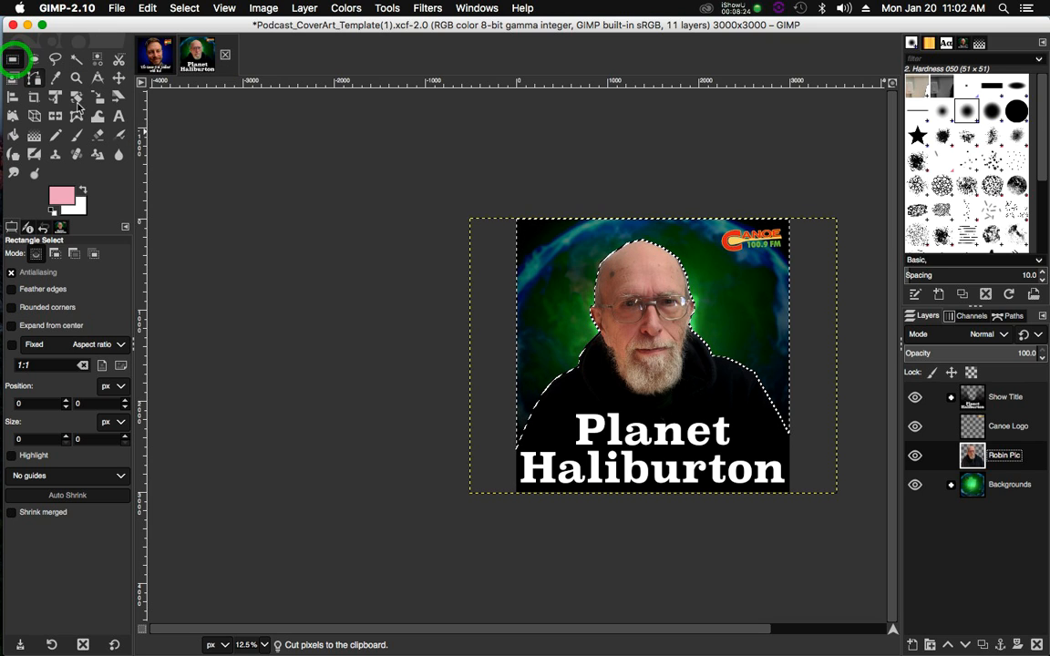
click(403, 269)
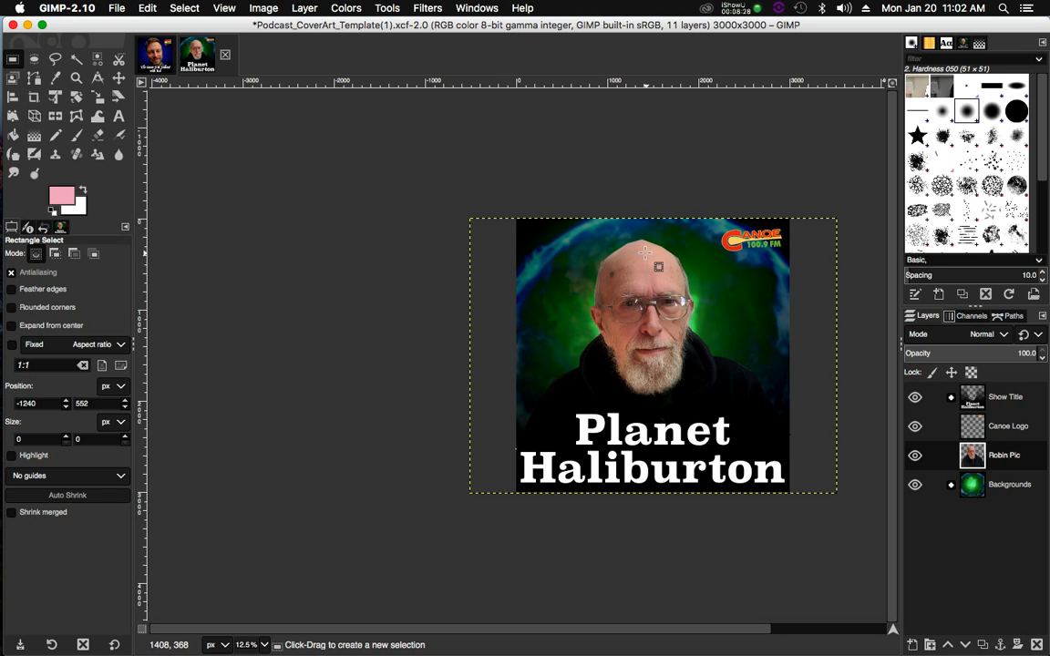
ctrl+scroll(645, 252, up, 4)
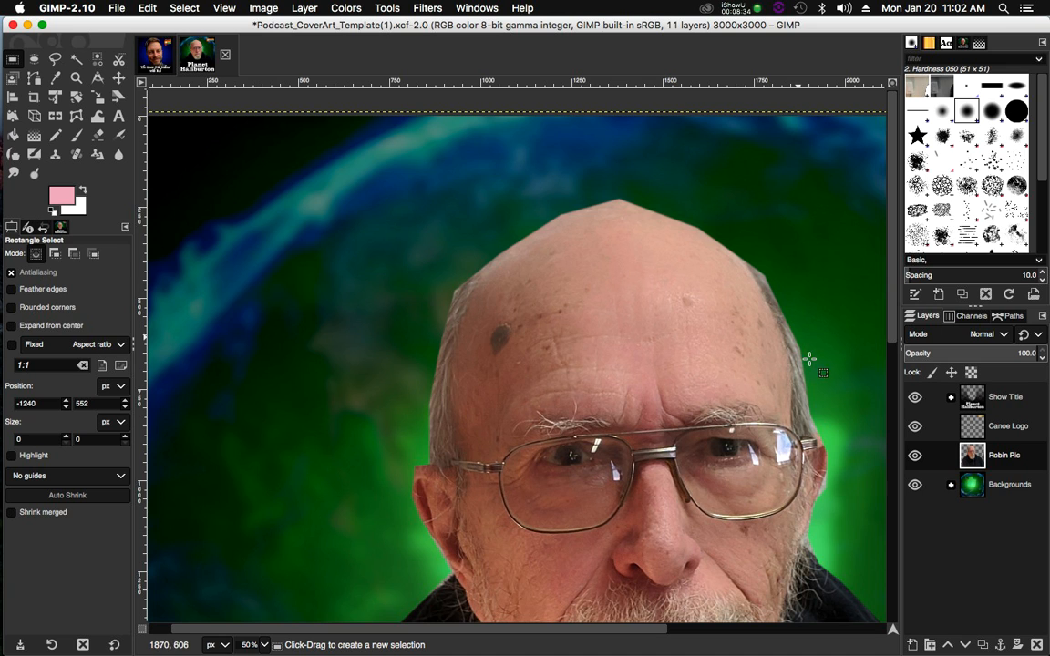
scroll(504, 317, down, 10)
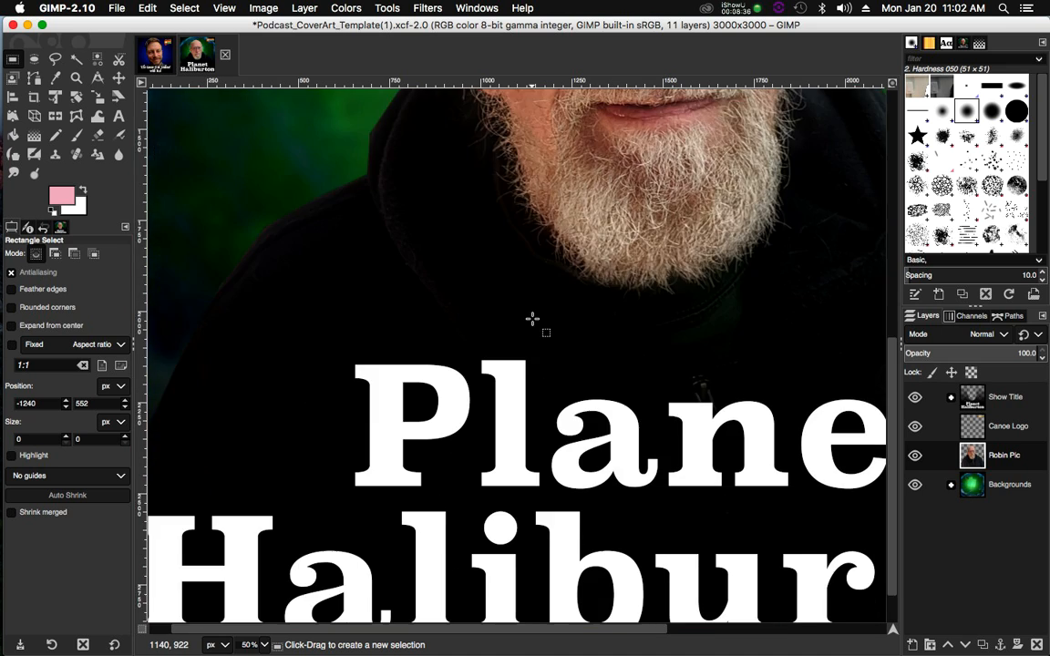
scroll(534, 317, up, 4)
scroll(549, 301, down, 3)
scroll(550, 301, down, 3)
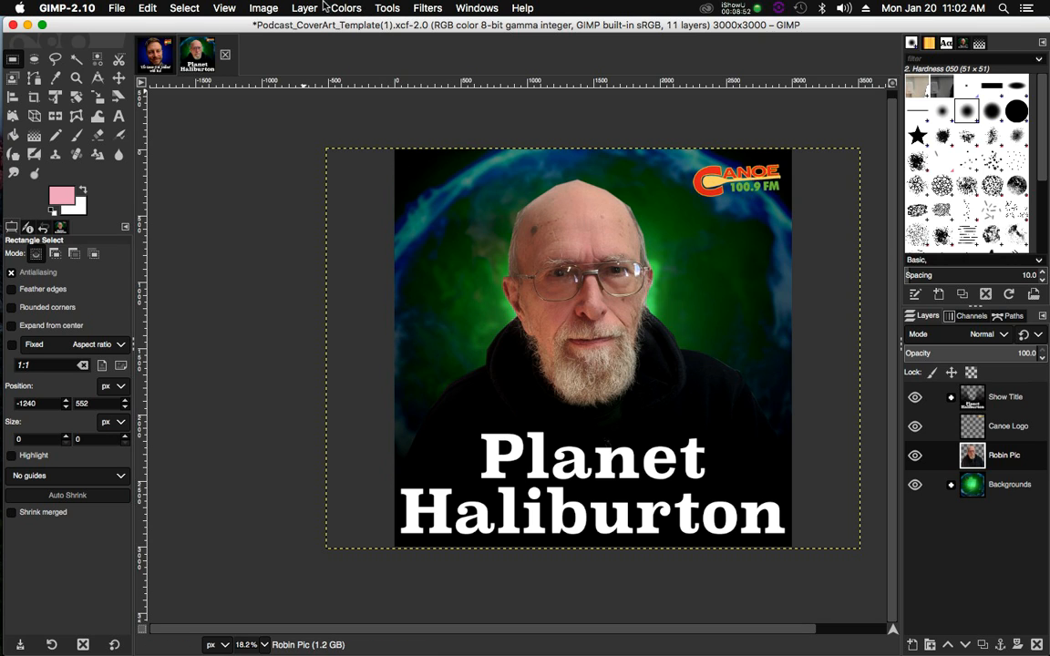
Adjust the portrait layer with Brightness-Contrast, setting brightness to -7 and contrast to 11
click(214, 285)
click(347, 8)
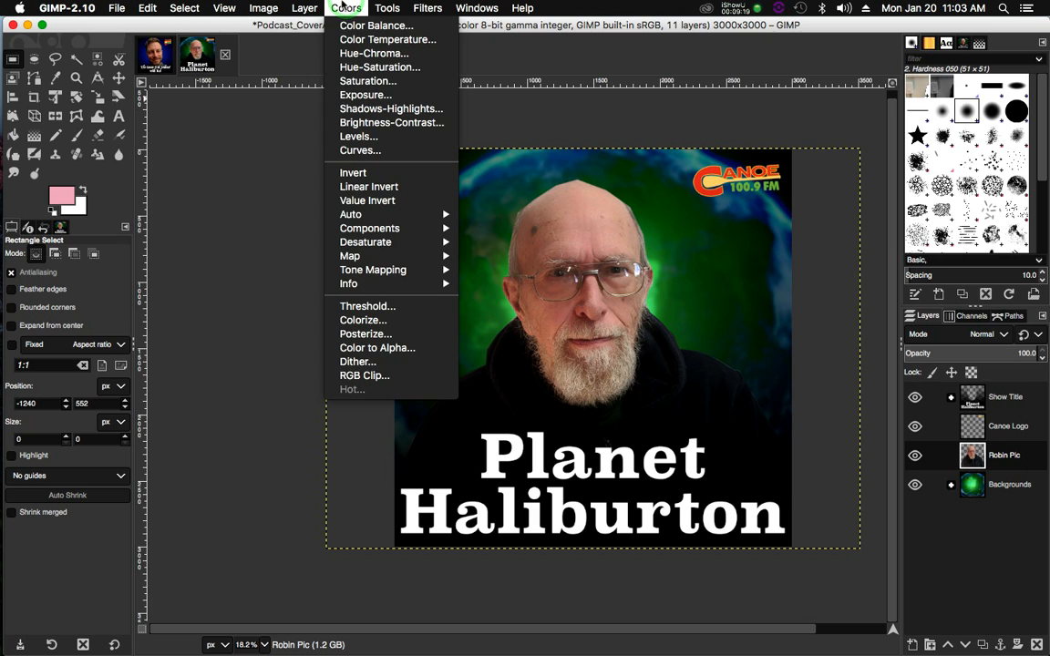
click(382, 122)
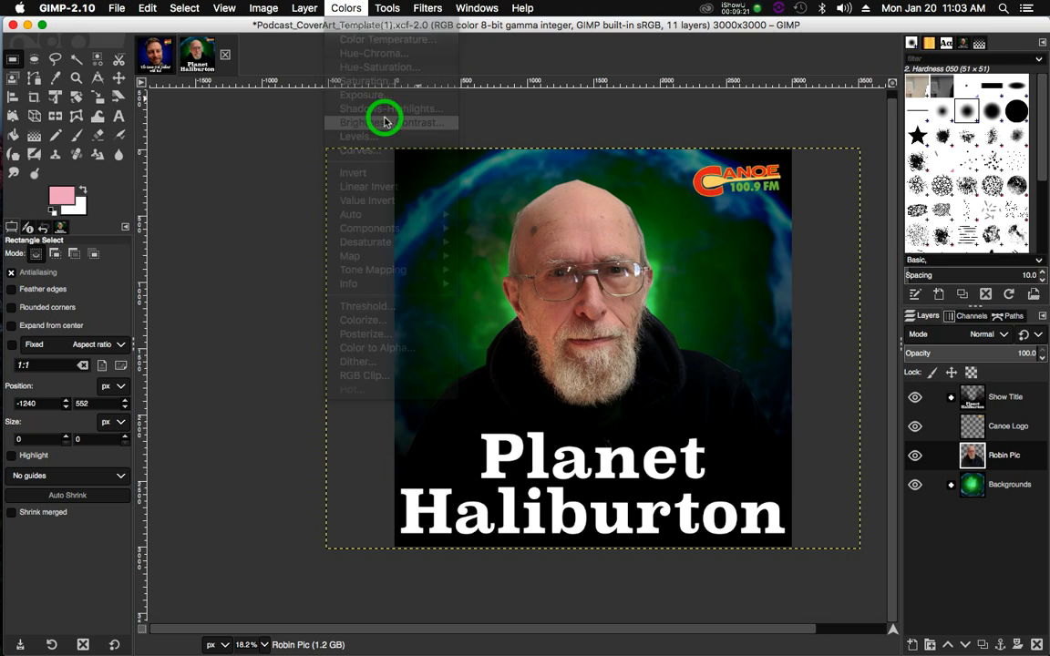
click(385, 116)
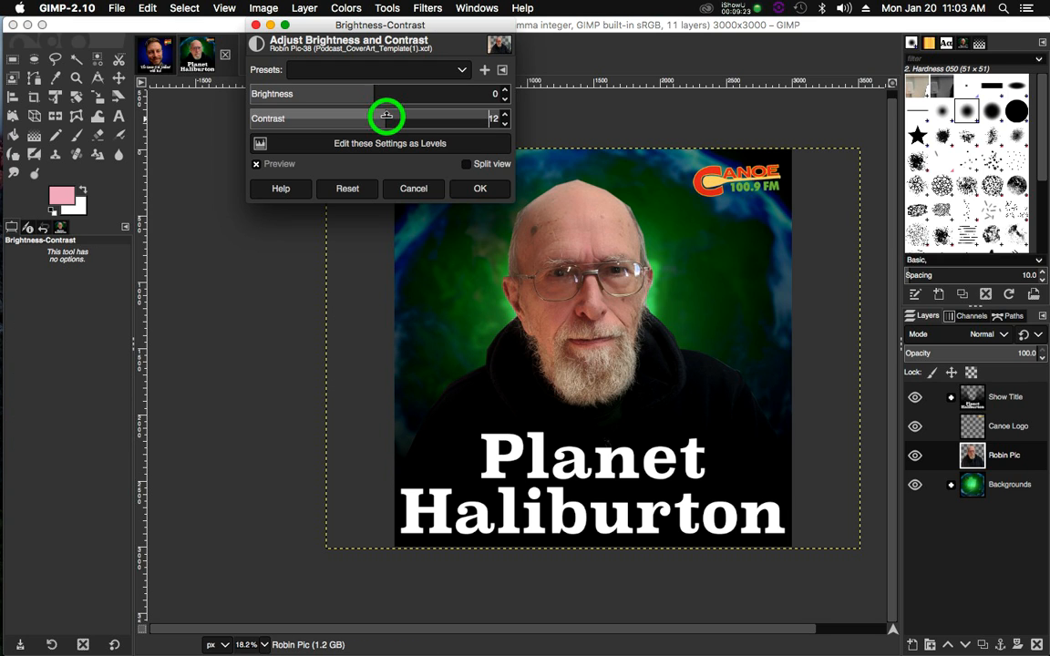
click(398, 116)
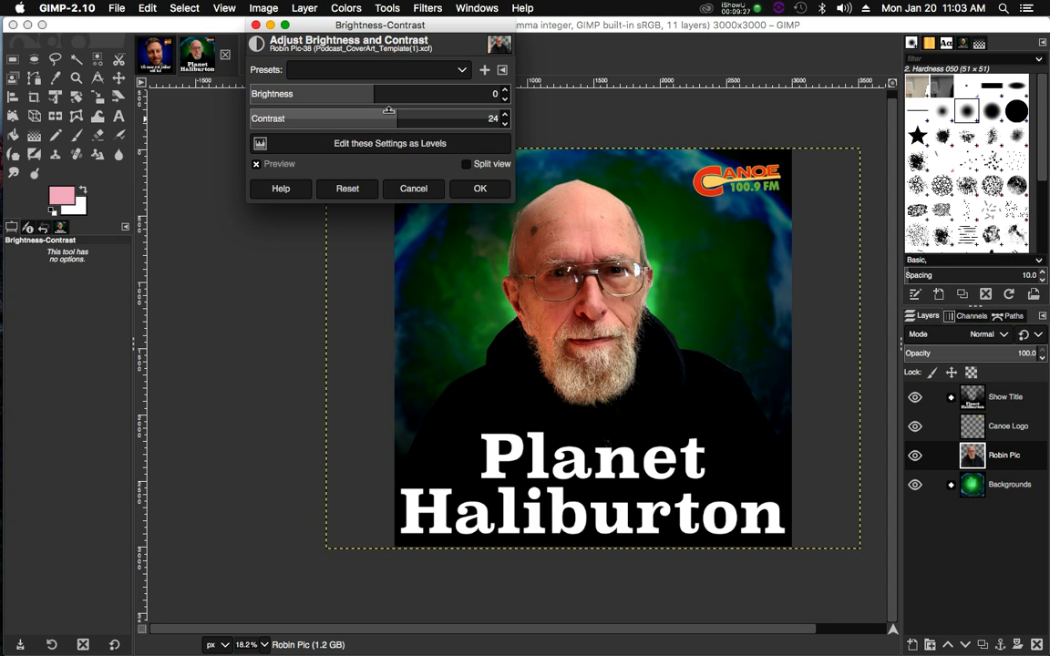
click(385, 113)
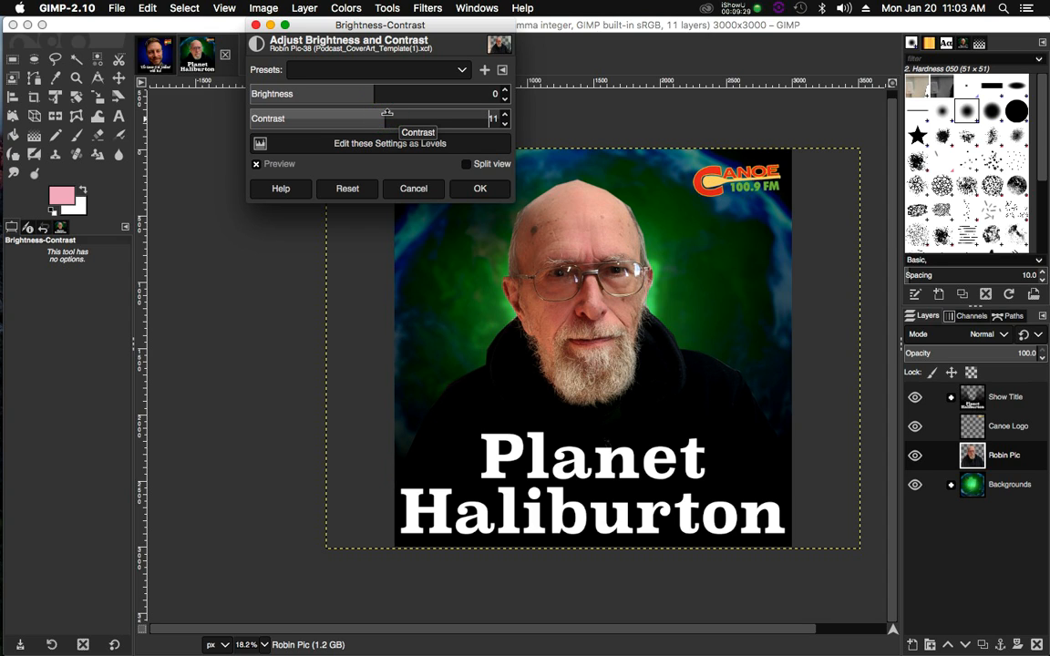
click(382, 91)
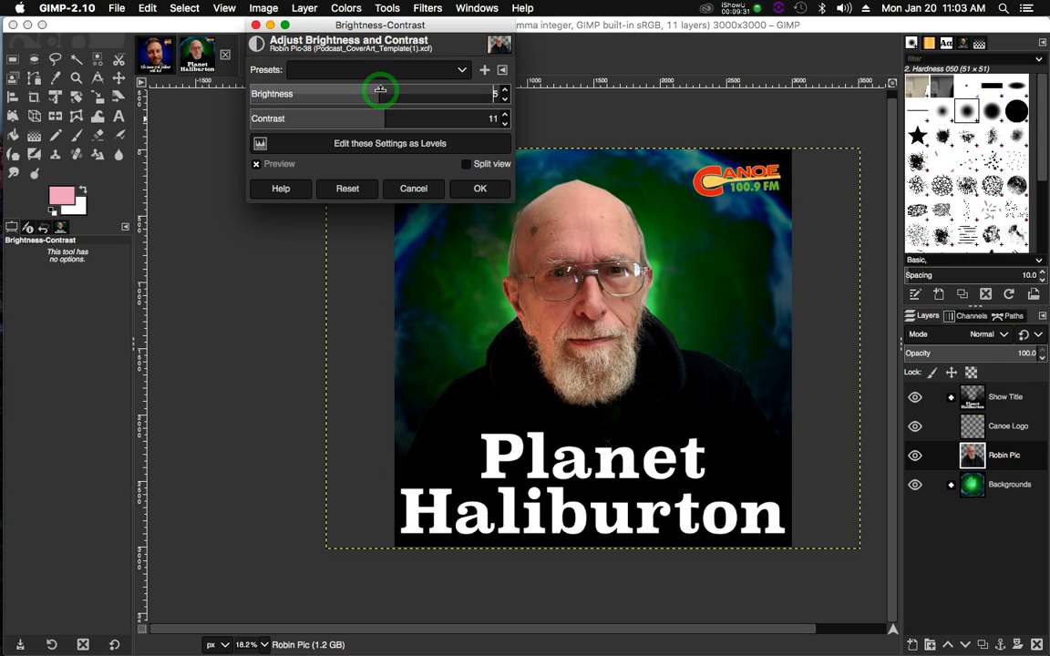
click(369, 89)
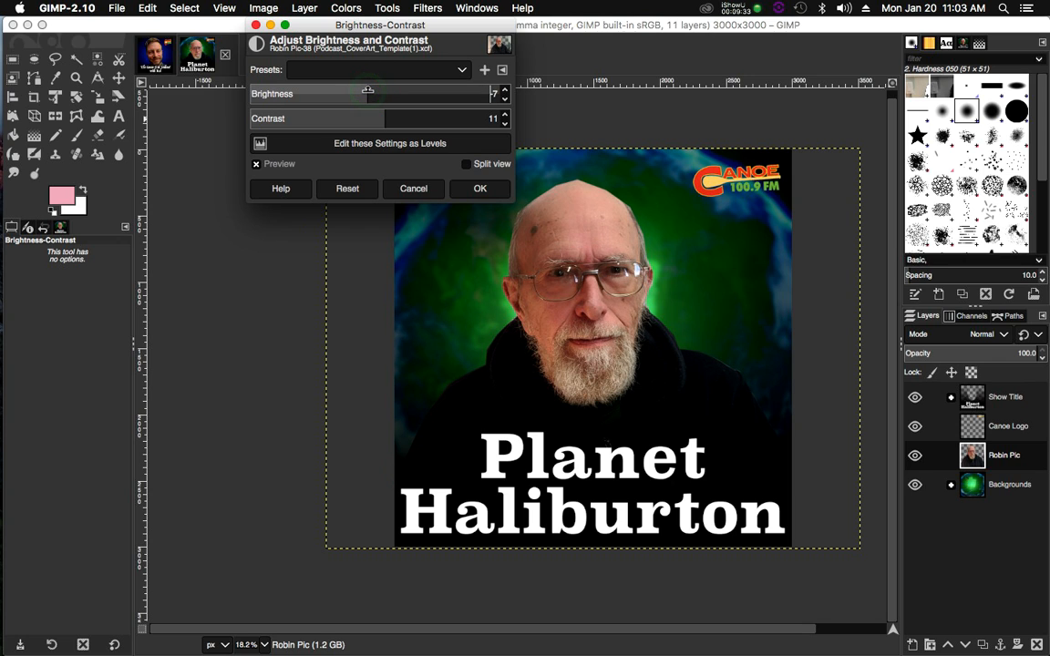
click(472, 189)
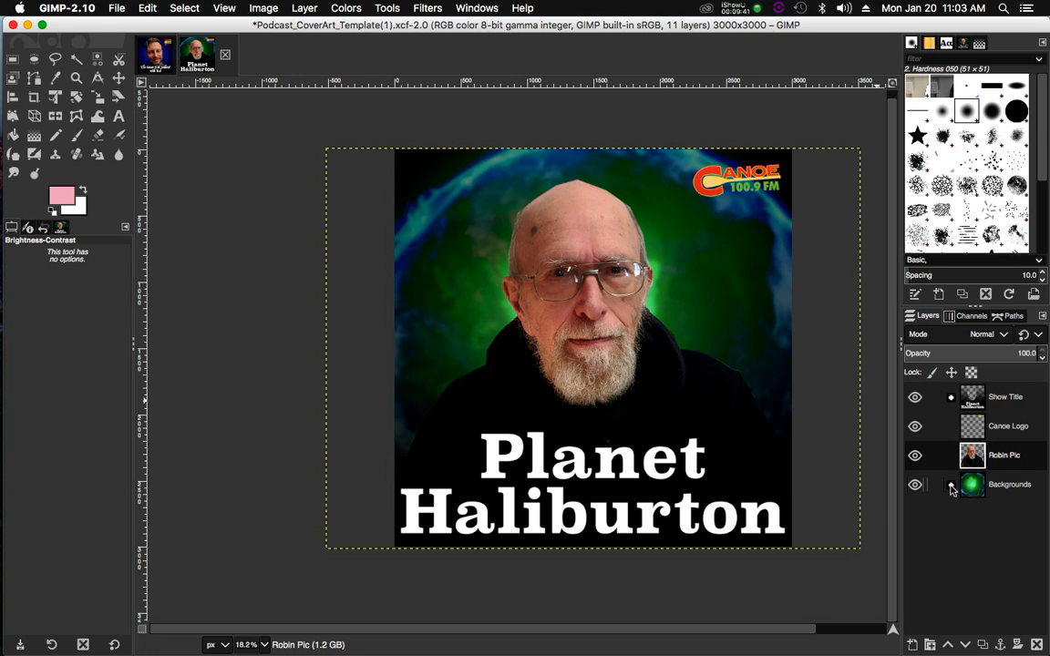
Expand the Backgrounds group and hide the portrait, Canoe Logo and Show Title layers
click(951, 487)
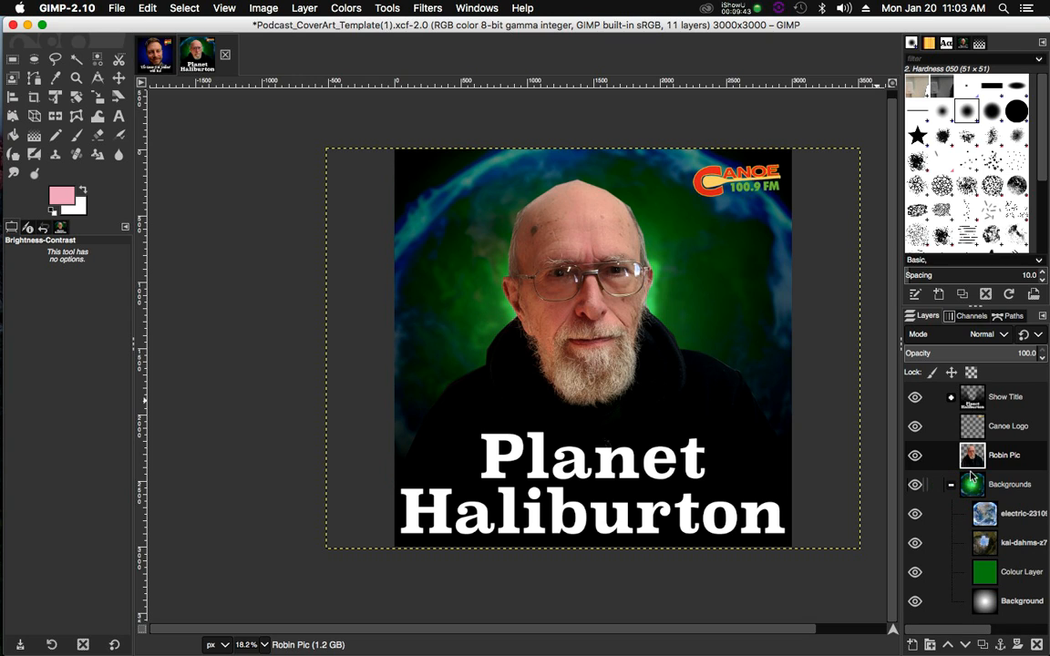
click(1013, 513)
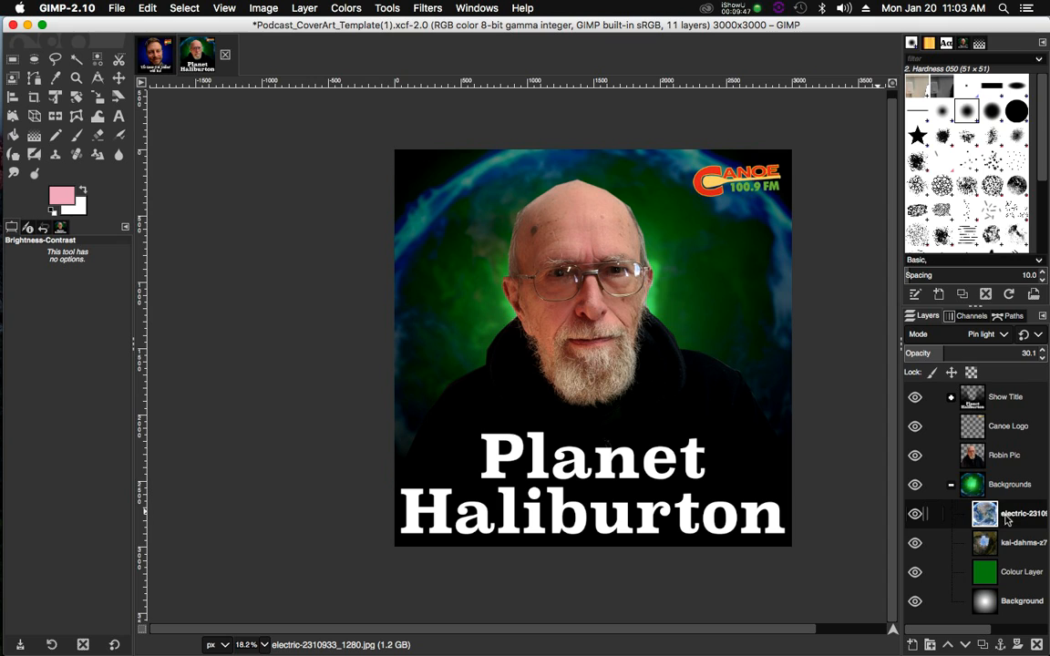
click(915, 456)
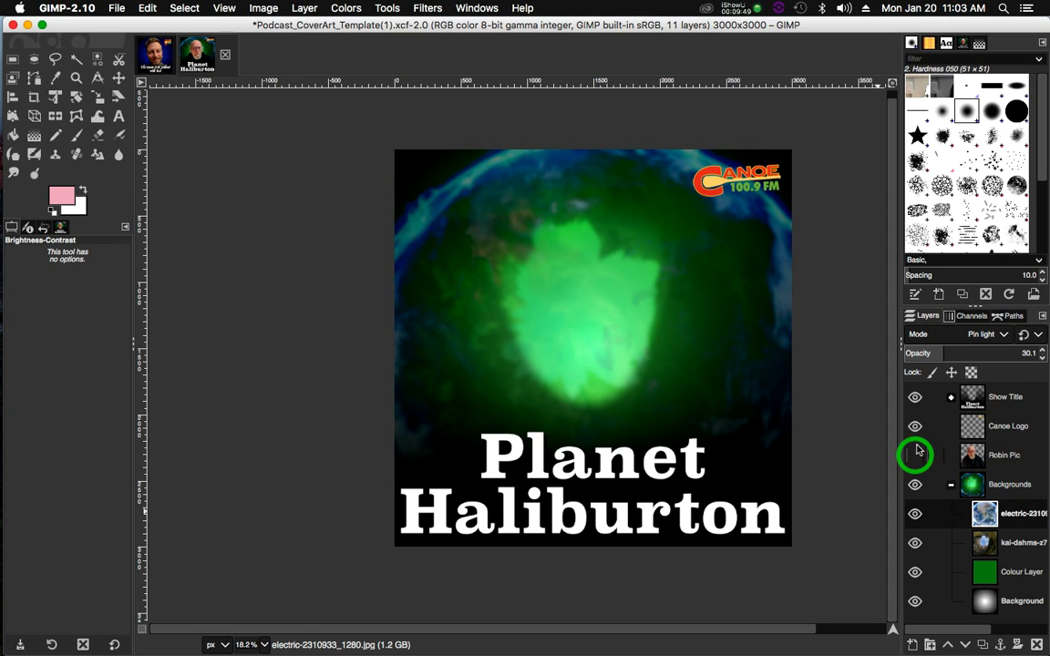
click(915, 426)
click(915, 397)
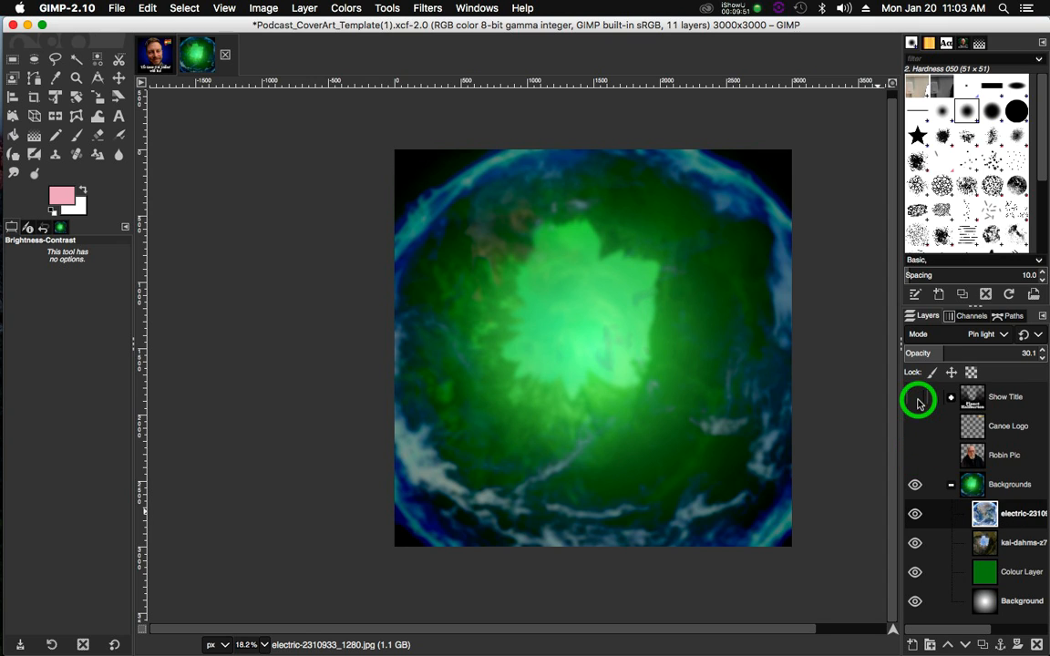
Hide the Earth and leaf image layers inside the Backgrounds group, and delete both of them
click(915, 542)
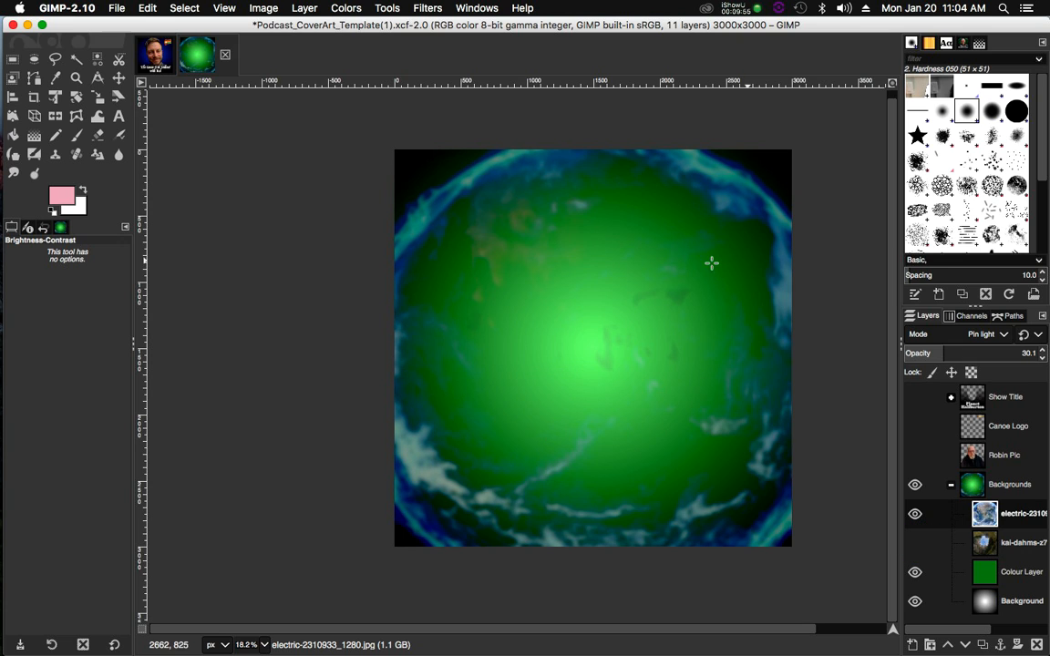
click(915, 514)
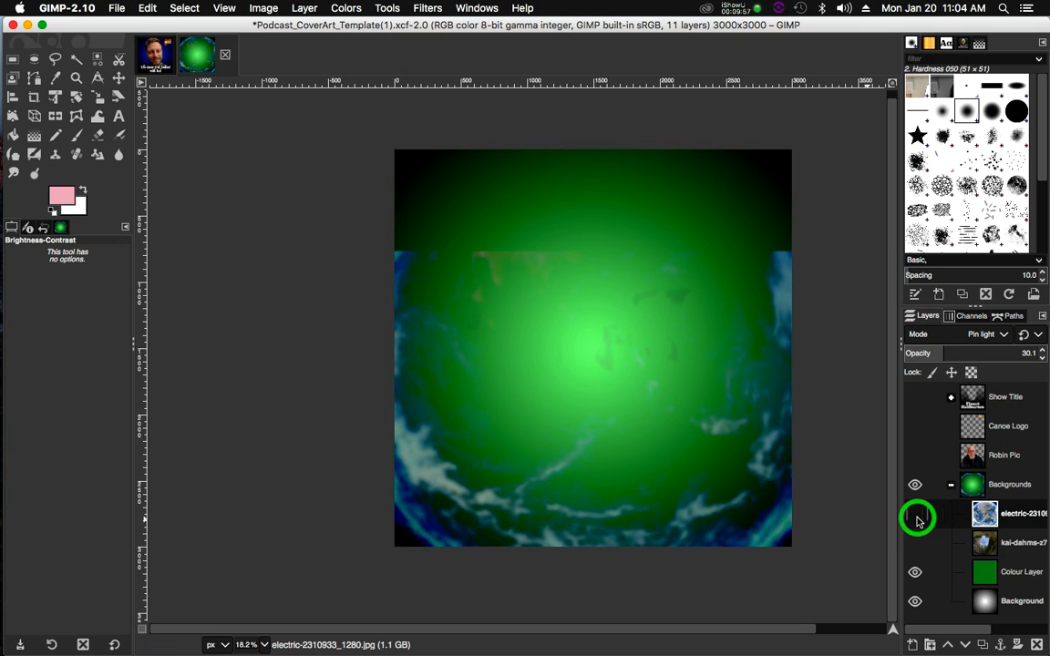
click(915, 542)
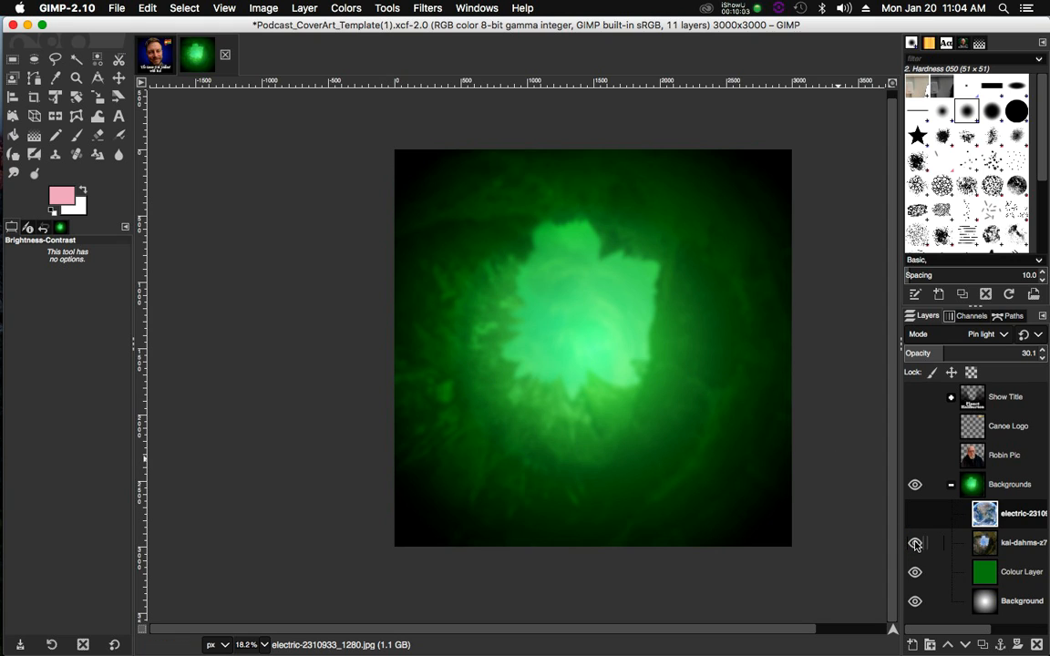
click(915, 543)
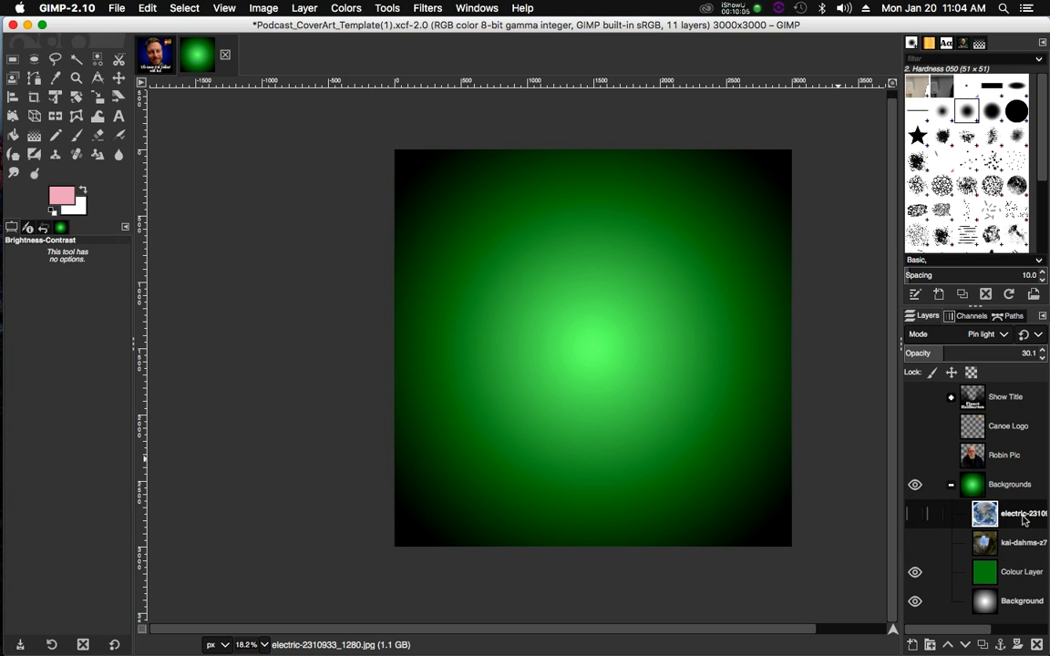
right_click(1023, 520)
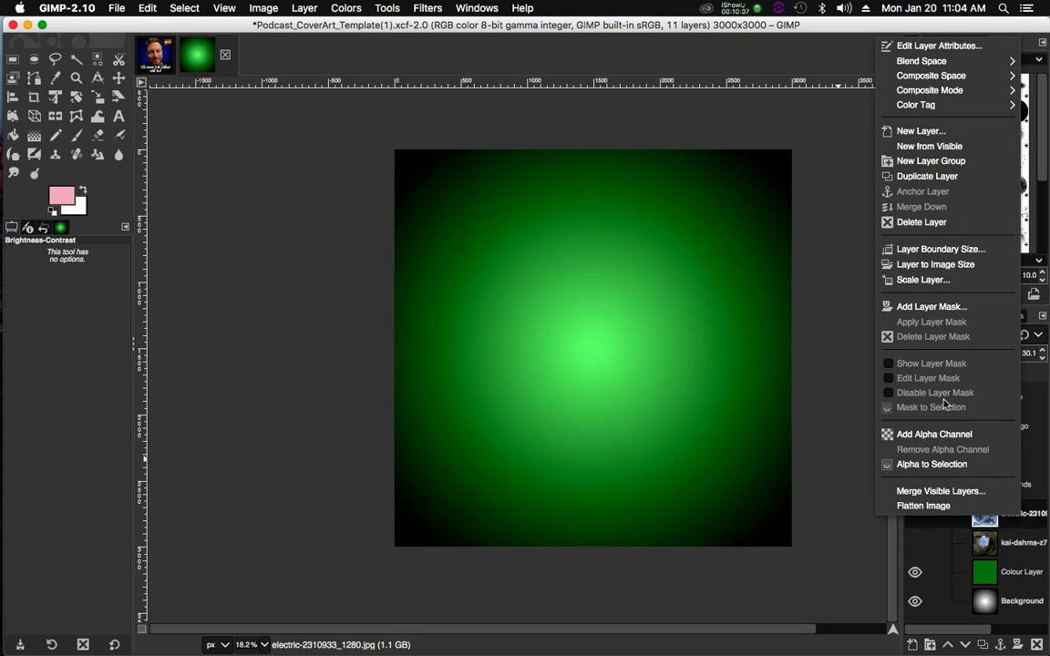
click(922, 221)
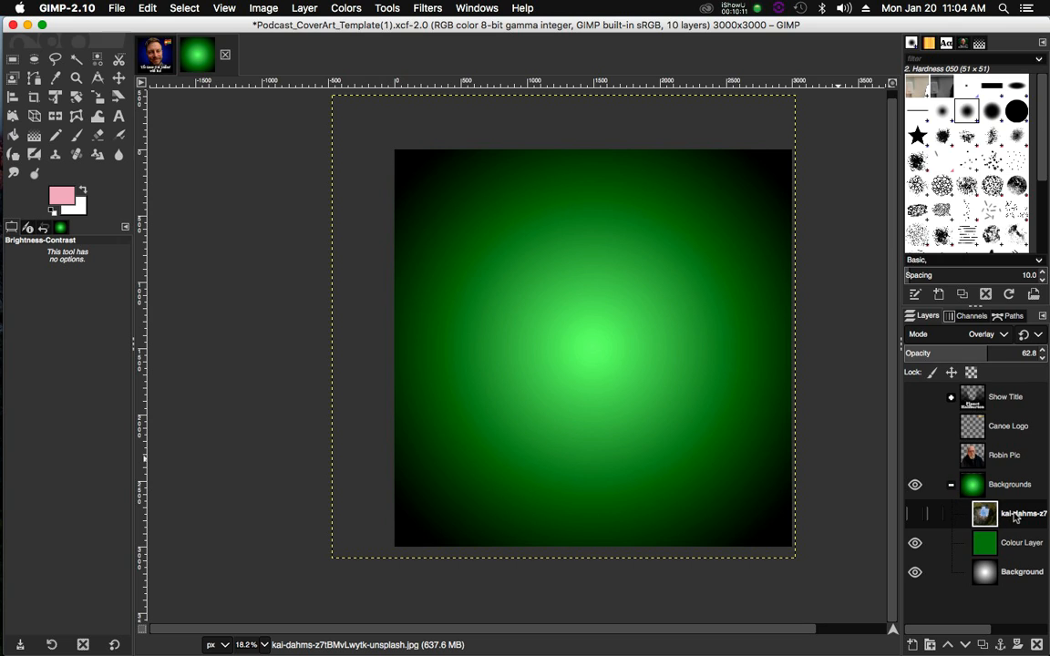
right_click(1014, 517)
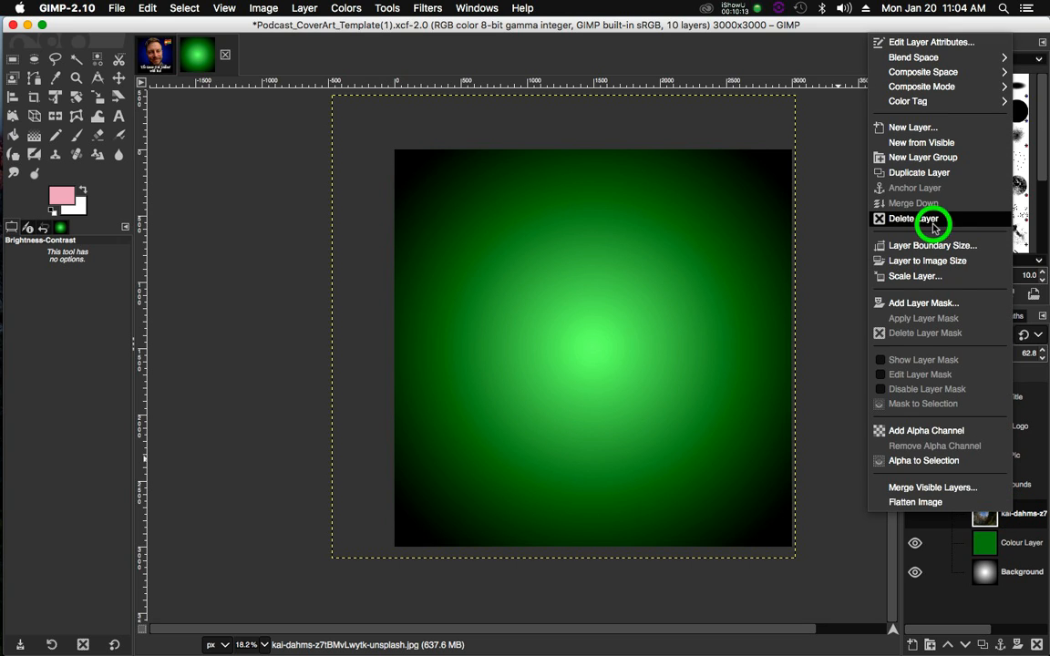
click(934, 227)
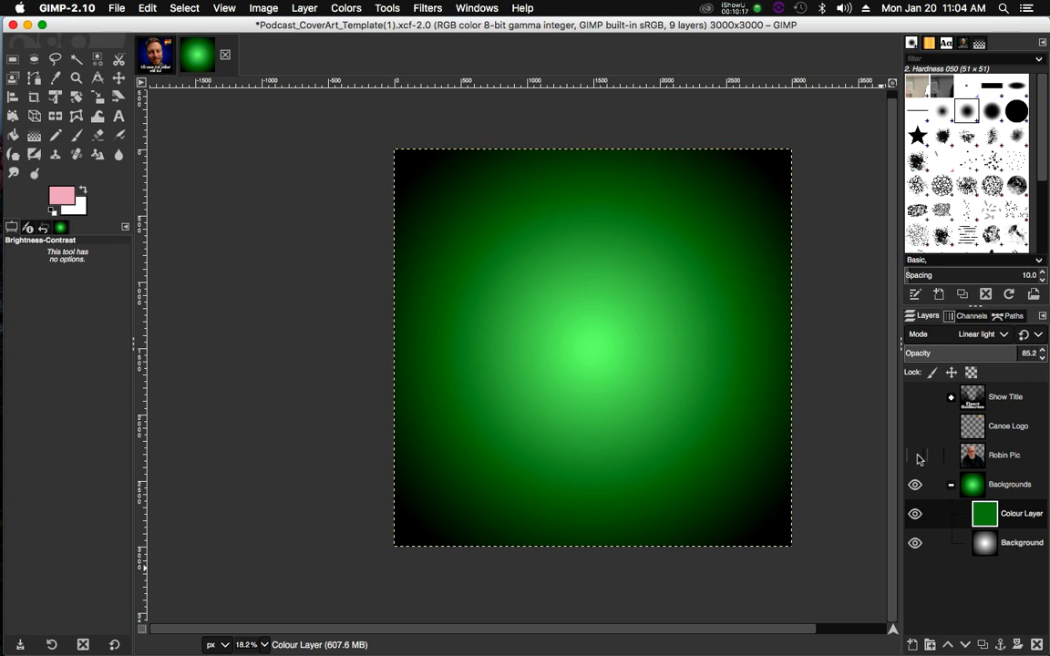
Set the foreground colour to blue 1d11a8 and bucket-fill the Colour Layer with it
click(64, 197)
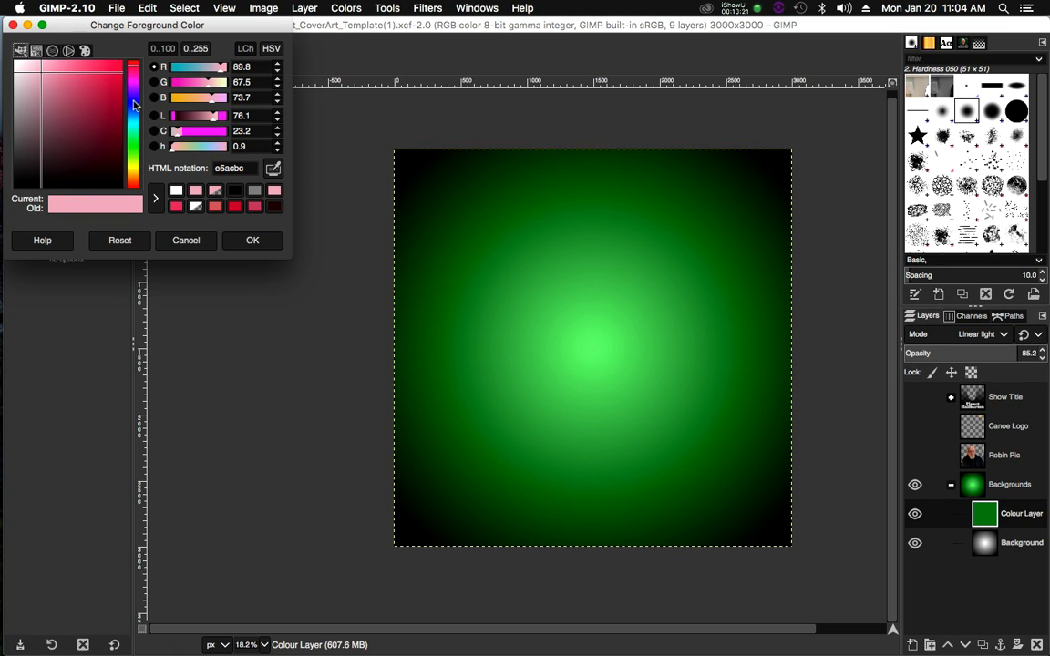
click(131, 100)
click(110, 103)
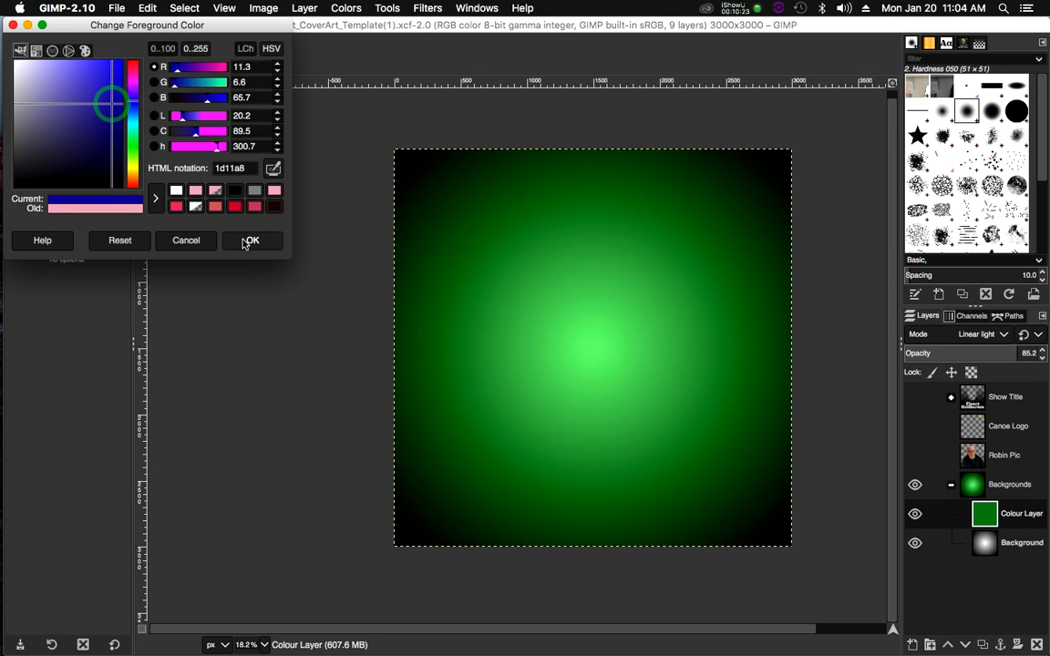
click(246, 240)
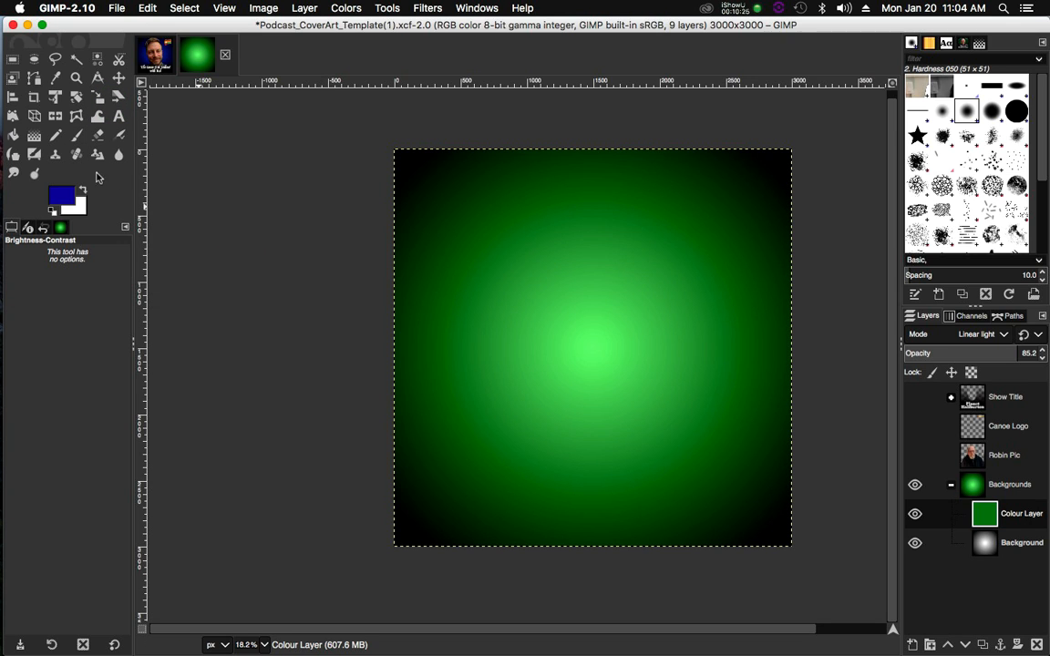
click(13, 134)
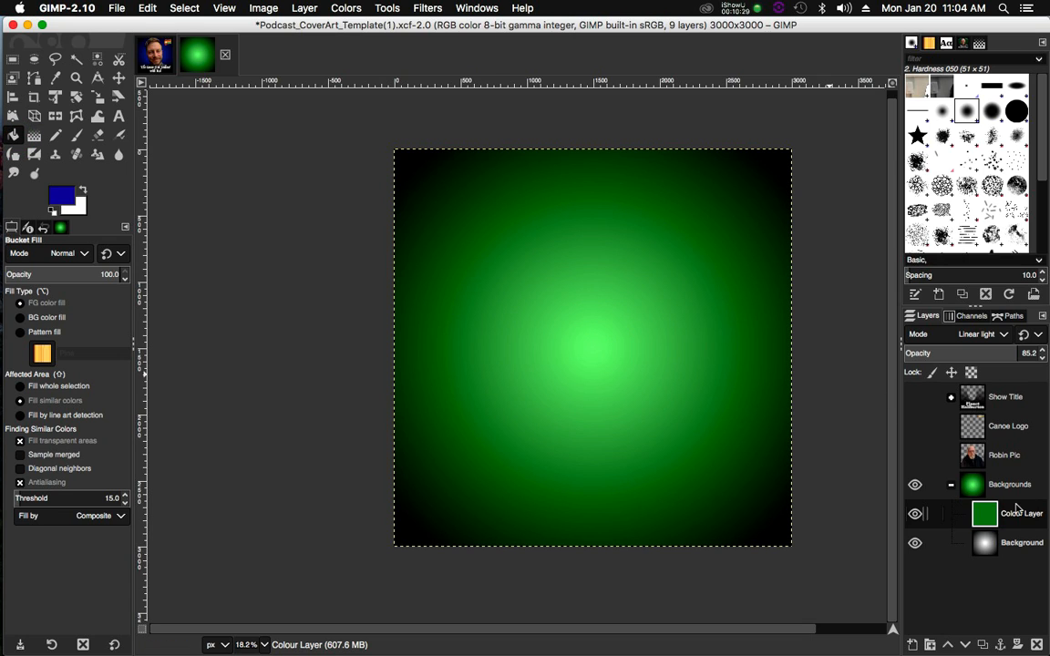
click(578, 345)
click(583, 345)
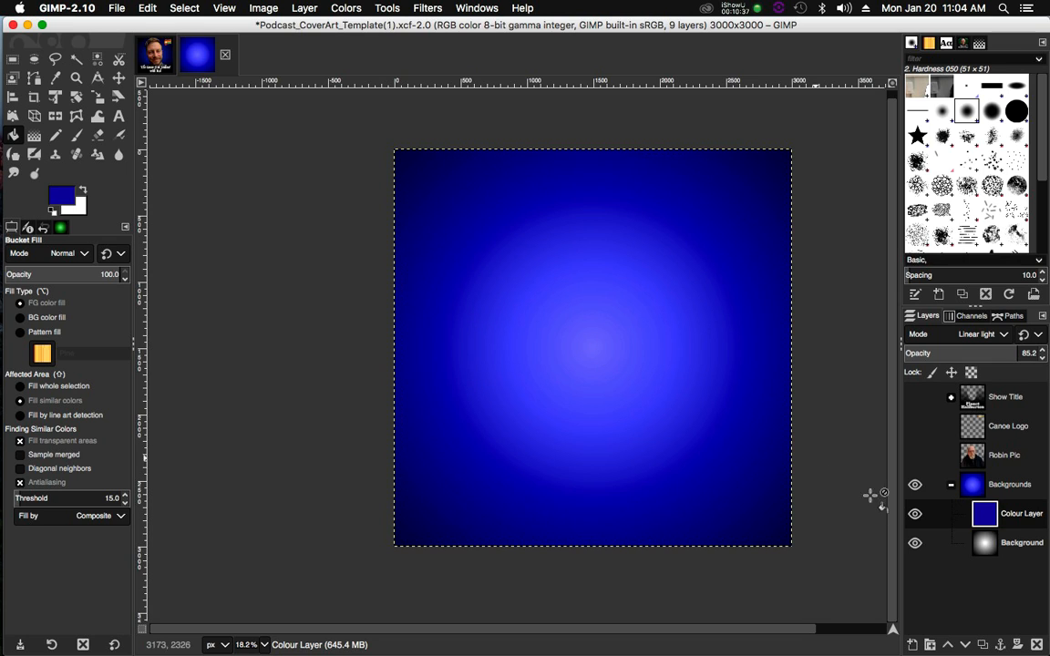
Collapse the Backgrounds group and make the portrait, Canoe Logo and Show Title layers visible again
click(951, 487)
click(915, 455)
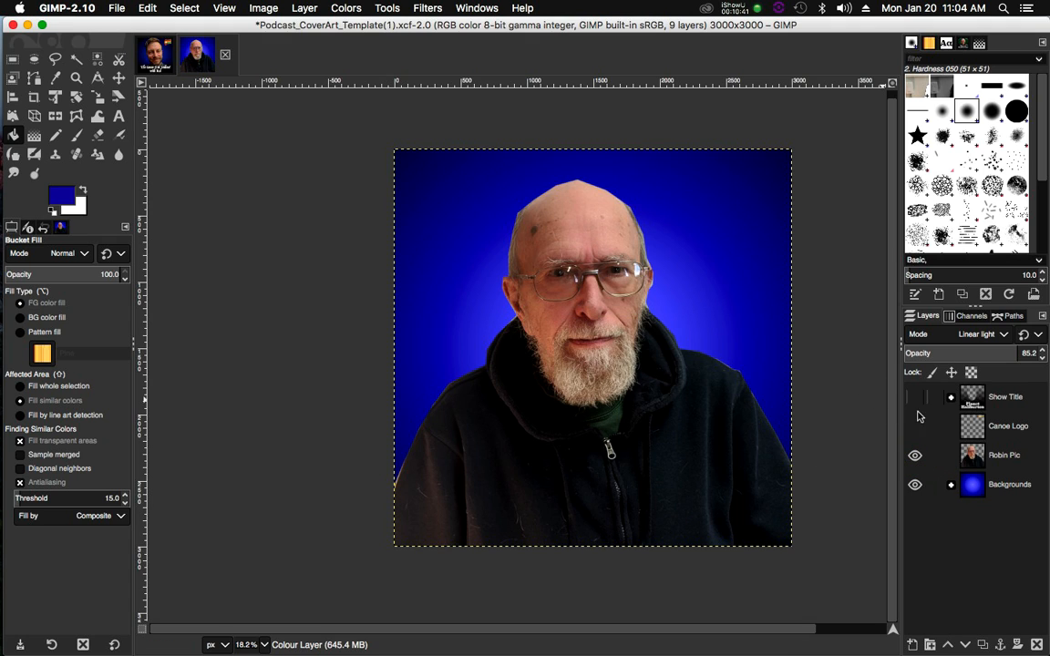
click(916, 425)
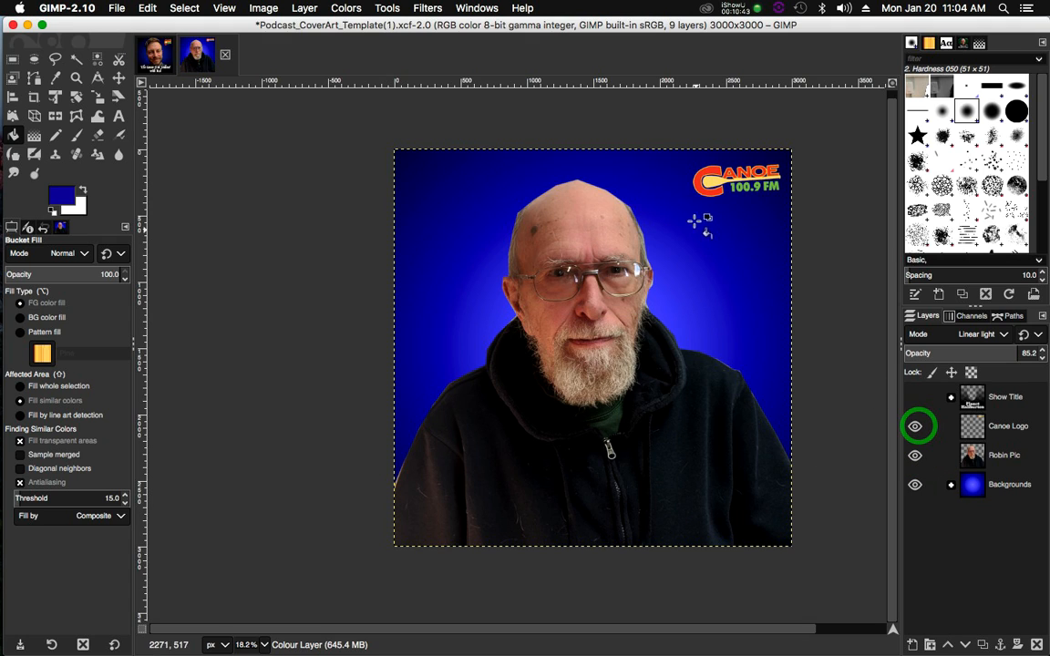
click(917, 399)
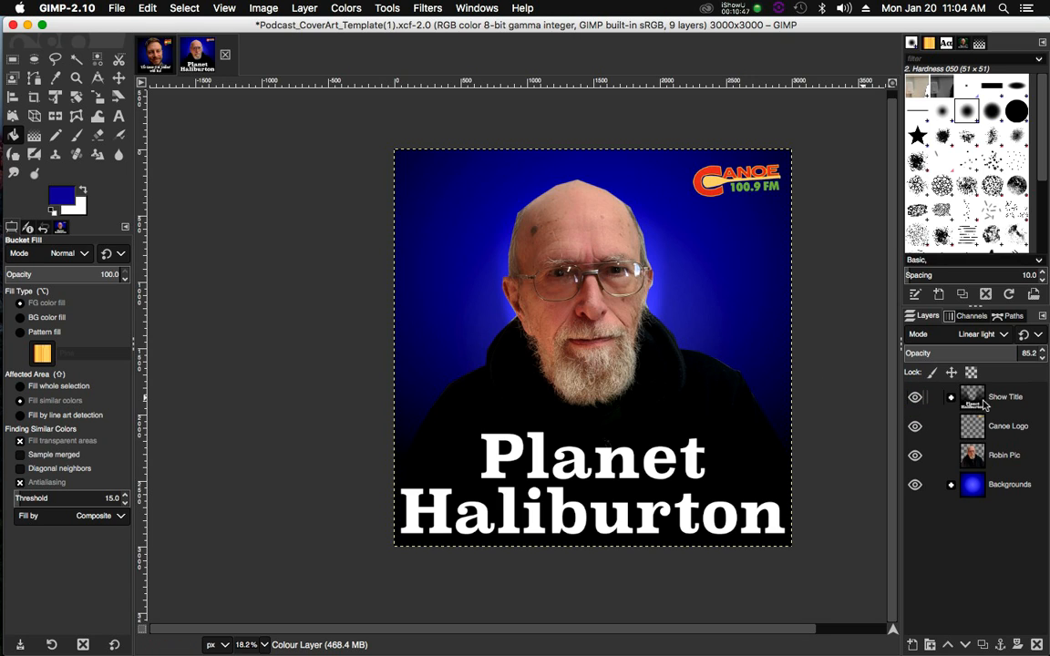
Expand the Show Title group and open its Planet Haliburton text layer for editing with the Text tool, discarding the layer's earlier modifications
click(950, 401)
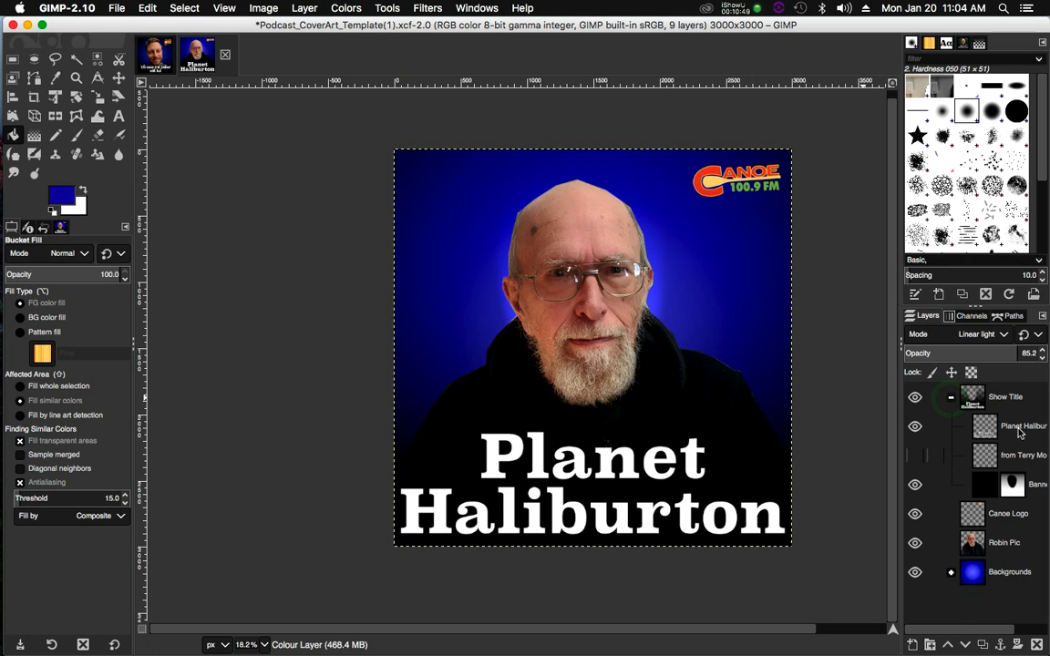
click(1019, 426)
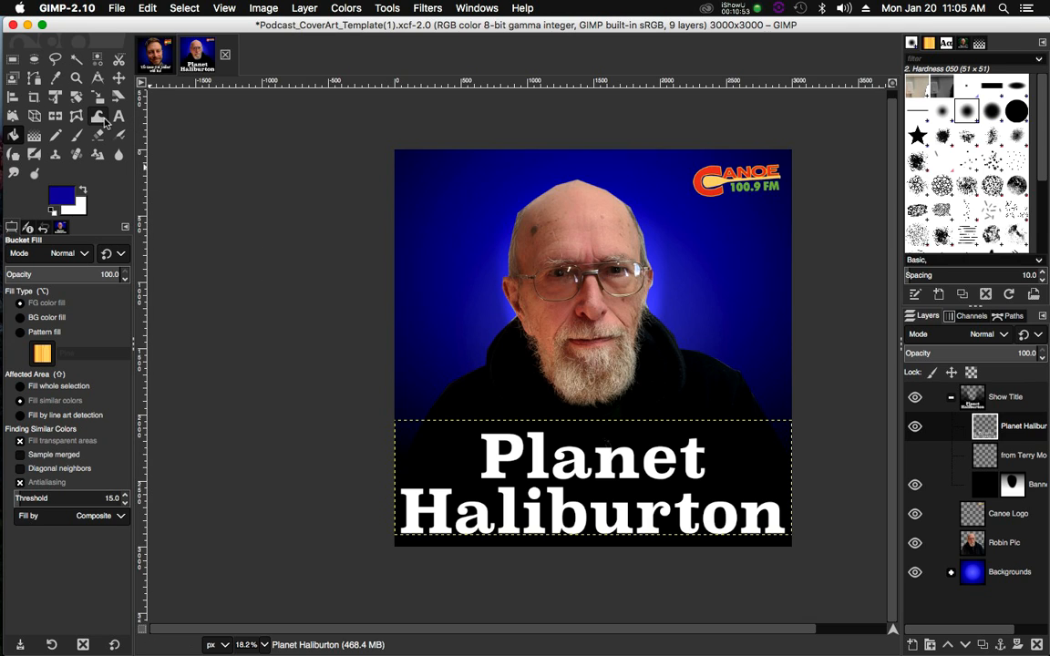
click(118, 116)
click(679, 501)
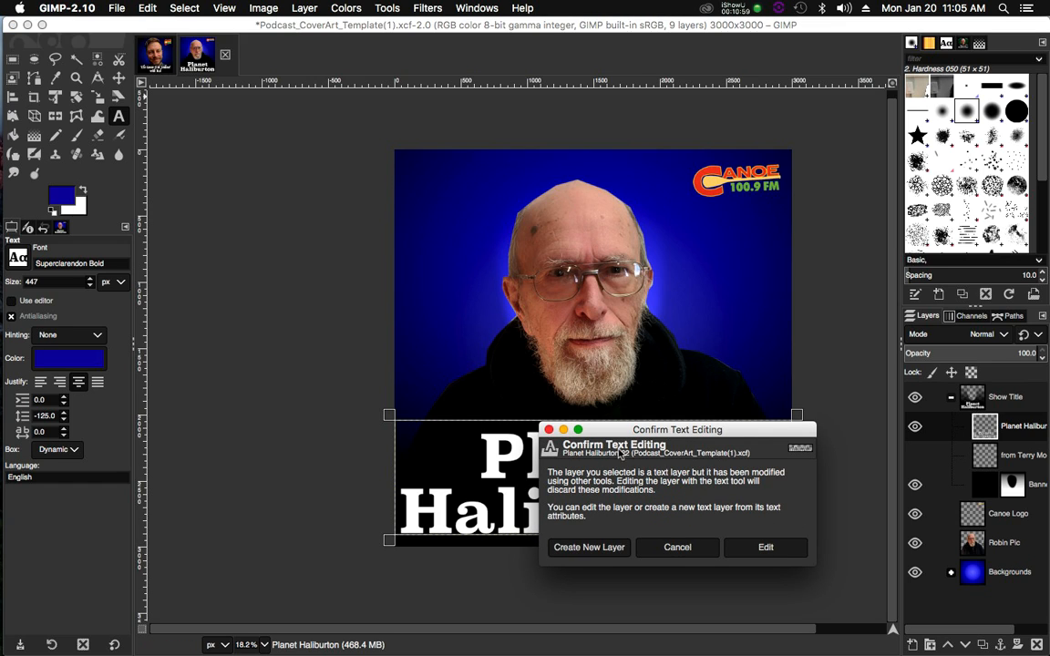
click(768, 547)
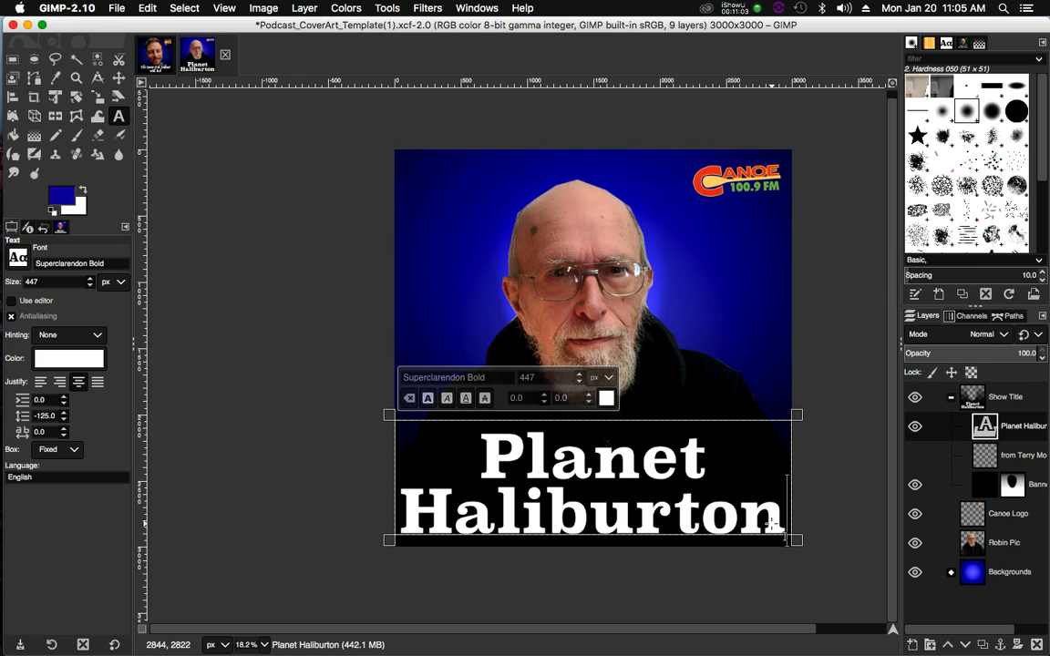
Replace the entire title text with "Canoe Testart"
key(BackSpace)
key(BackSpace)
key(BackSpace)
key(BackSpace)
key(BackSpace)
key(BackSpace)
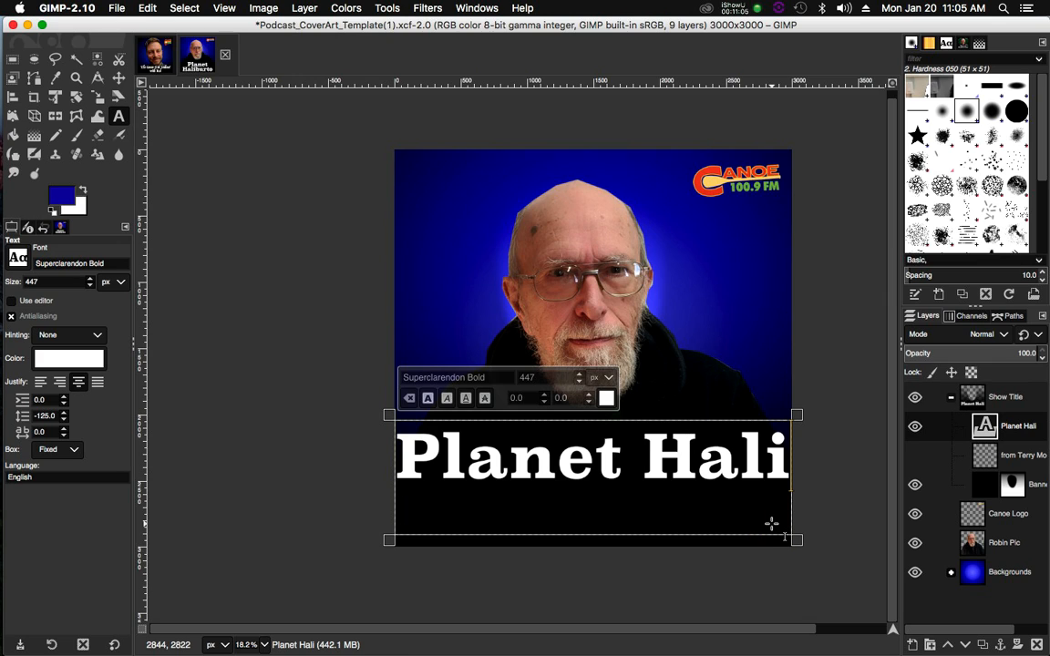
key(BackSpace)
key(BackSpace)
key(BackSpace)
key(BackSpace)
key(BackSpace)
key(BackSpace)
key(BackSpace)
key(BackSpace)
key(BackSpace)
key(BackSpace)
key(BackSpace)
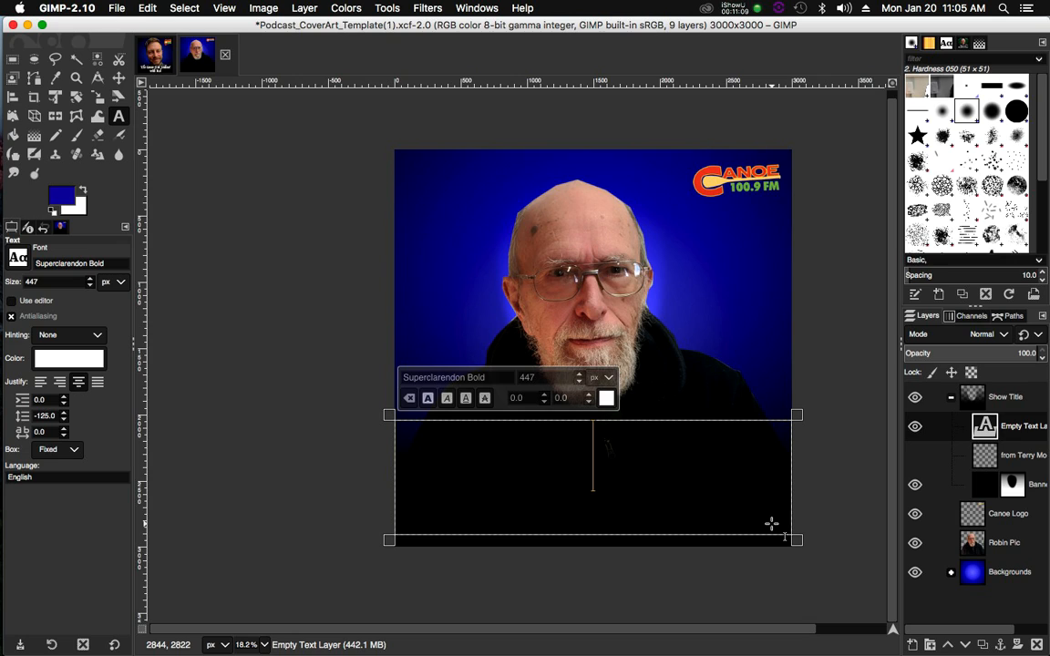
text(Canoe)
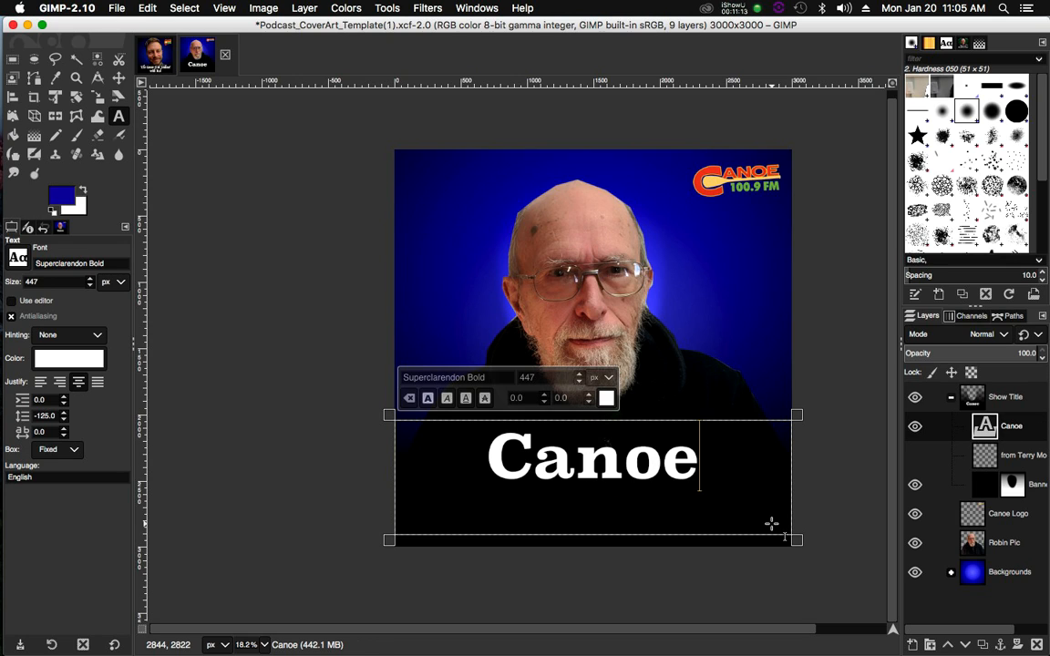
text(Tes)
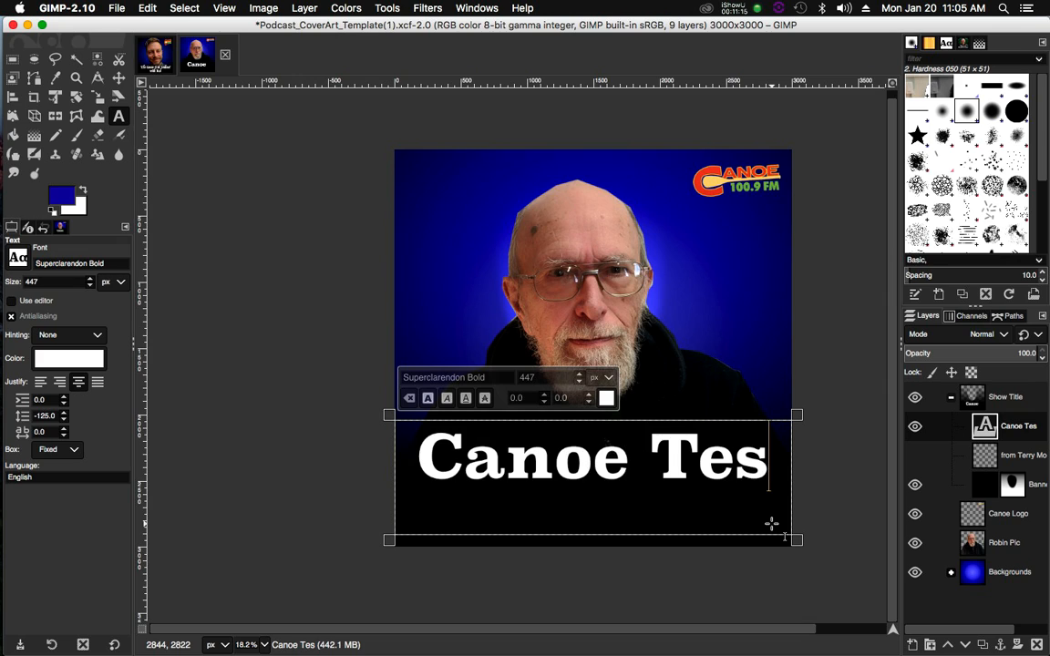
text(t)
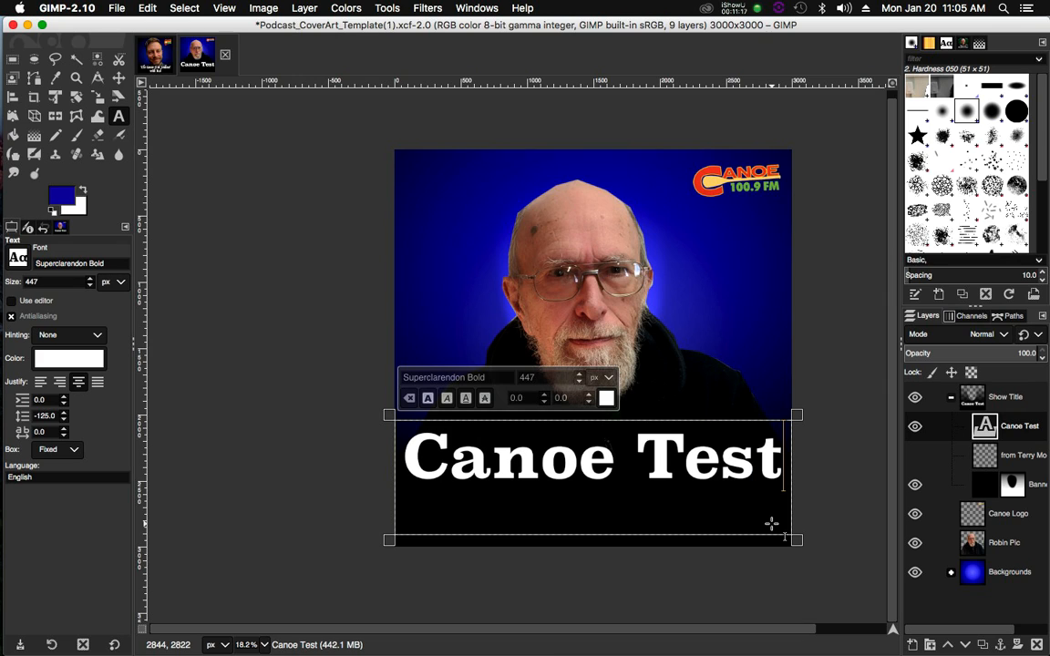
text(a)
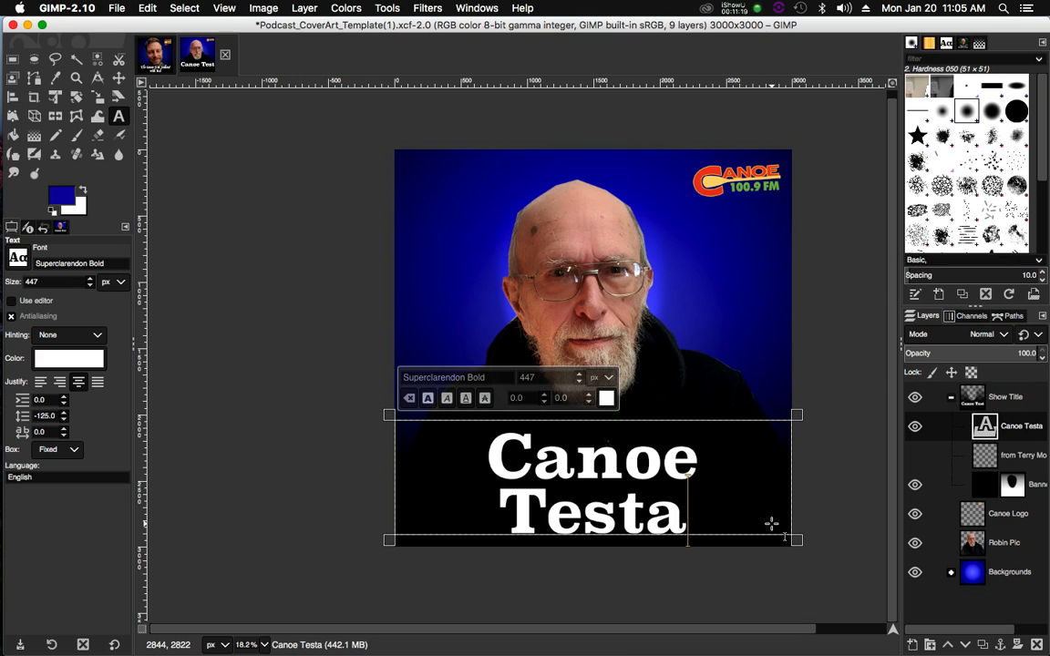
text(rt)
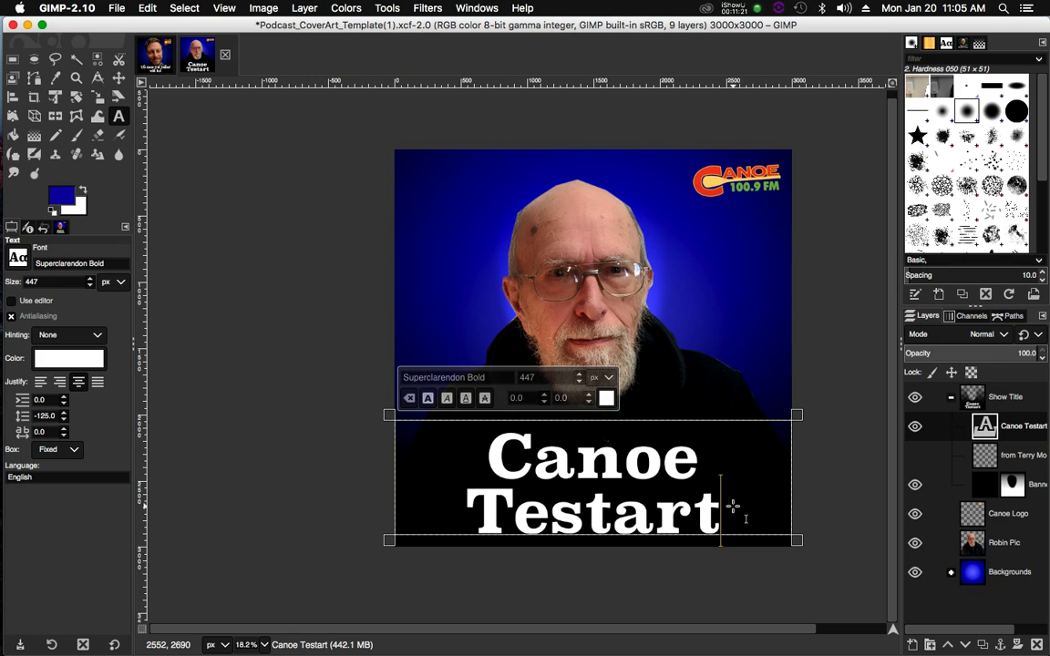
Select the whole title text and set its size to 410 px and its letter spacing to 87
drag(730, 510, 489, 451)
click(102, 263)
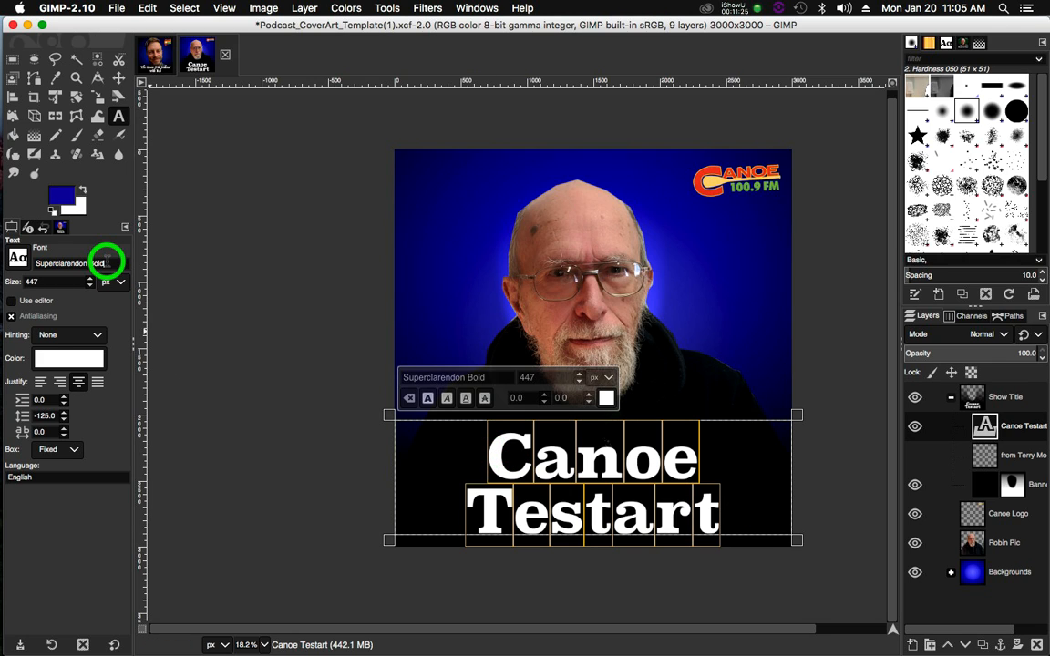
click(90, 286)
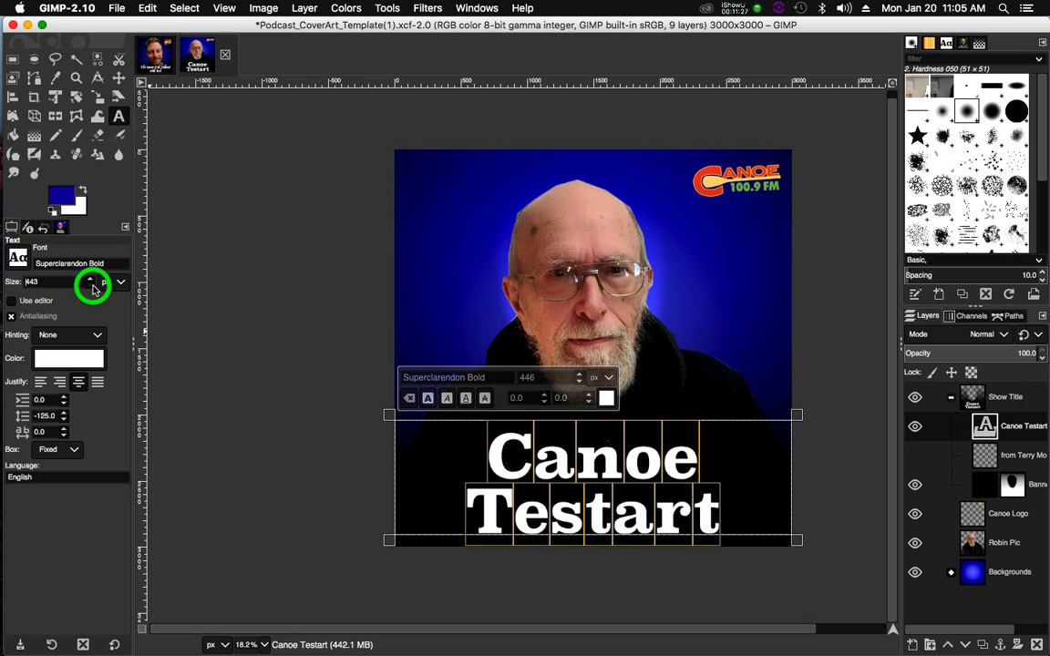
click(90, 286)
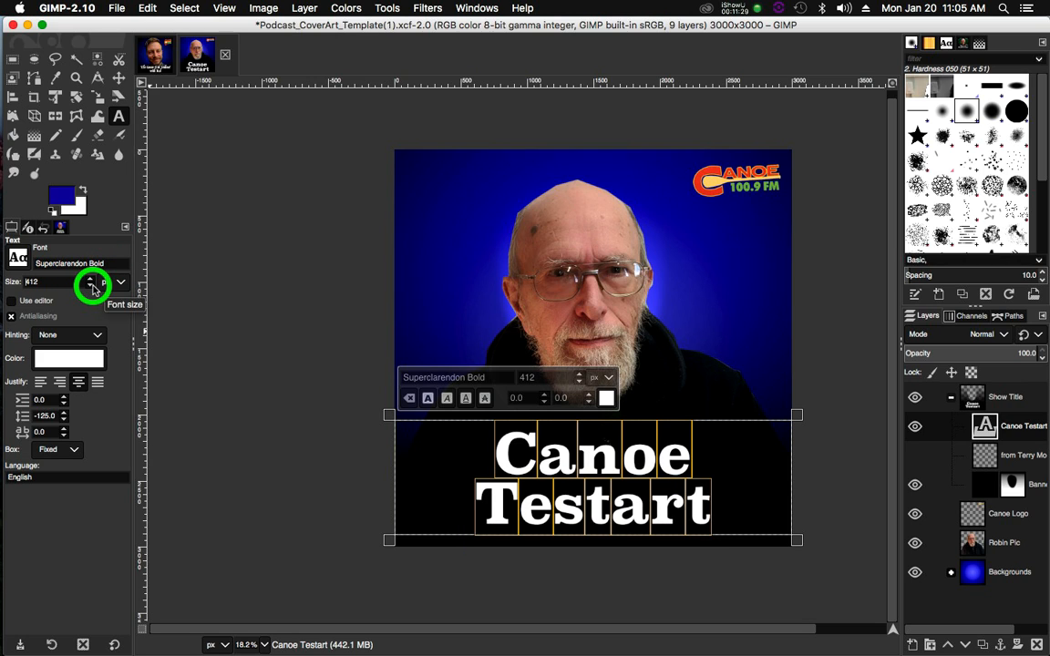
click(64, 433)
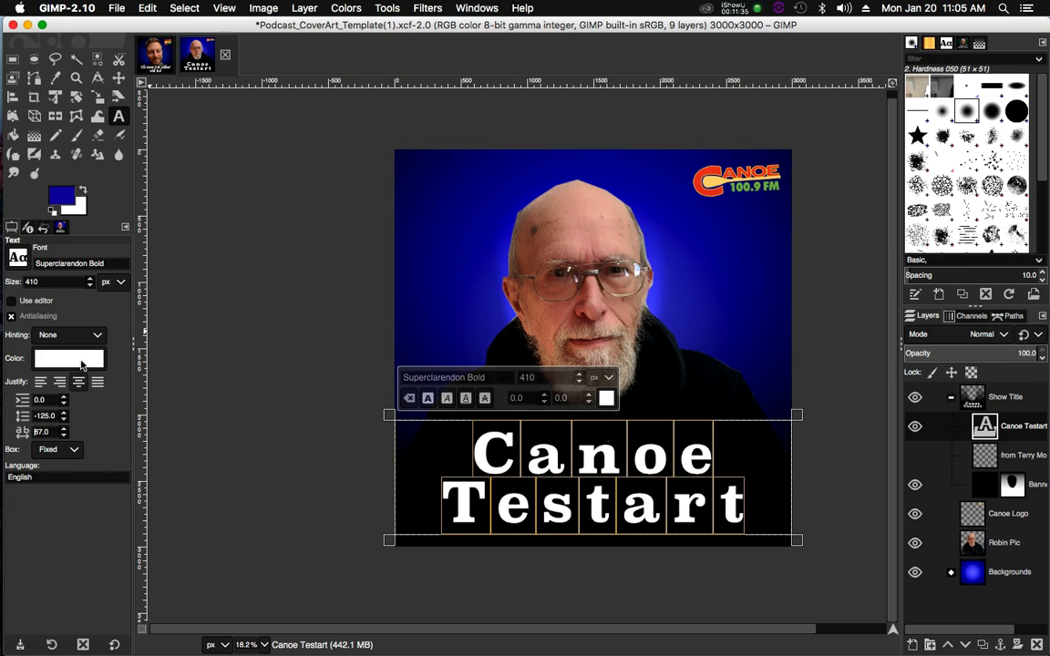
Try the Tamil Sangam MN font on the selected title text
click(22, 259)
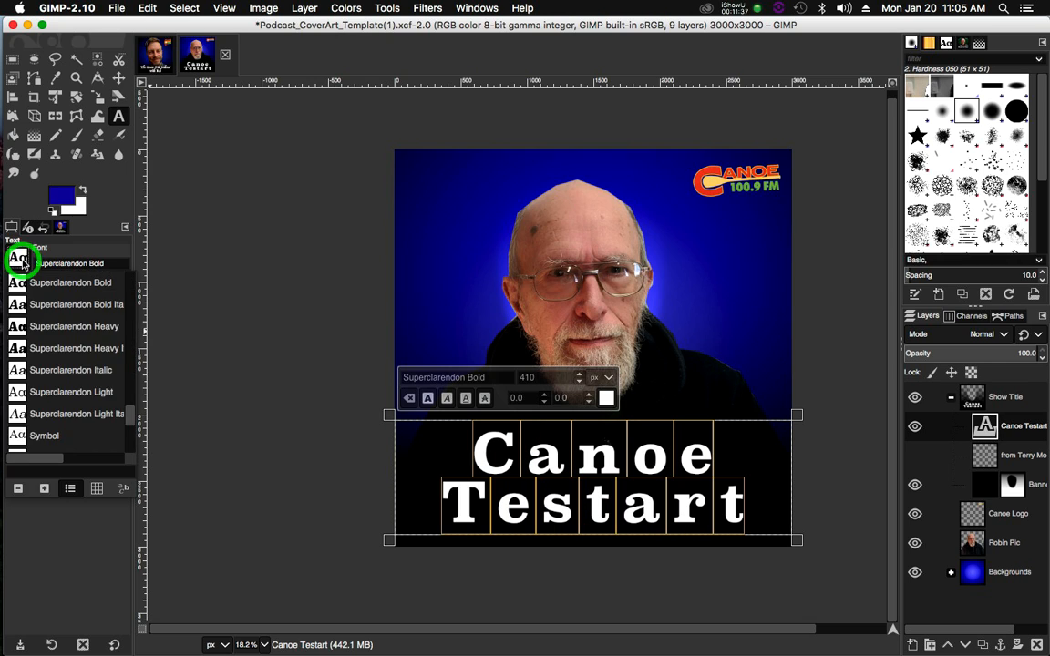
scroll(84, 378, down, 4)
scroll(75, 387, down, 1)
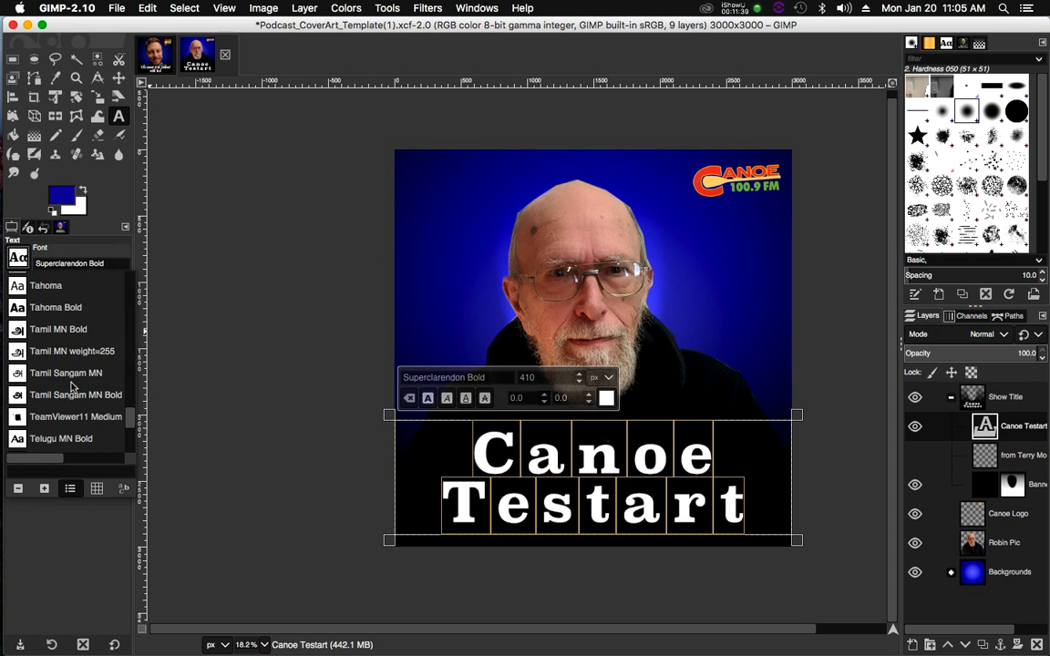
click(68, 369)
Set the font of the selected title text to Times Bold
click(18, 259)
scroll(88, 365, down, 3)
scroll(89, 364, down, 1)
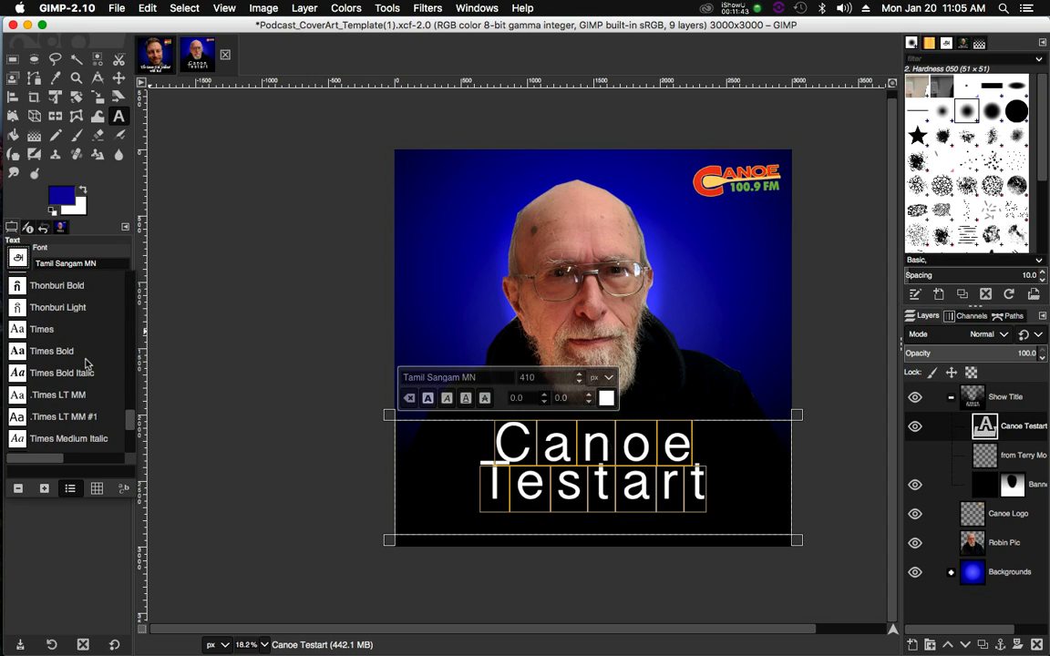
click(65, 351)
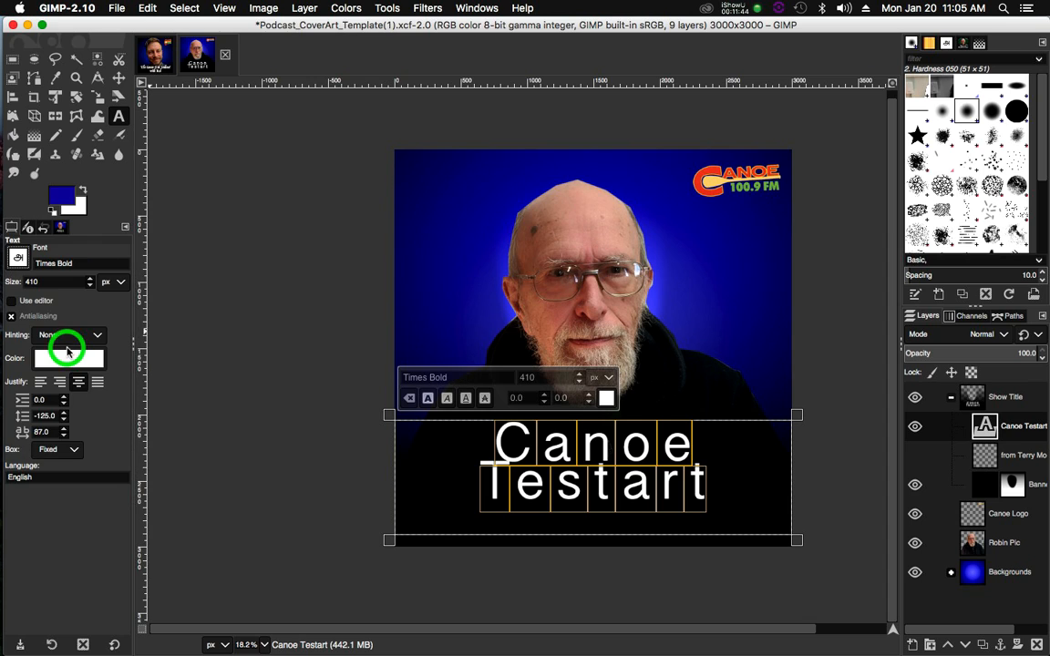
Lower the upper edge of the title's text box slightly to shift the title down the cover, and leave the text box
click(738, 488)
drag(416, 418, 415, 441)
click(837, 352)
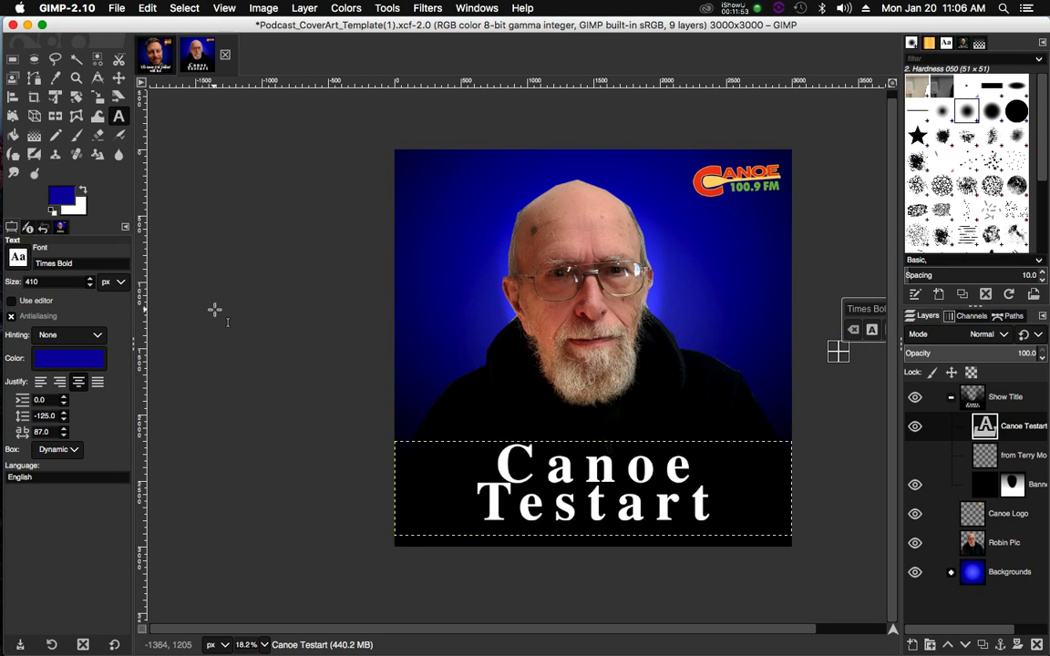
Collapse the Show Title group and switch to the Rectangle Select tool to end text editing
click(950, 397)
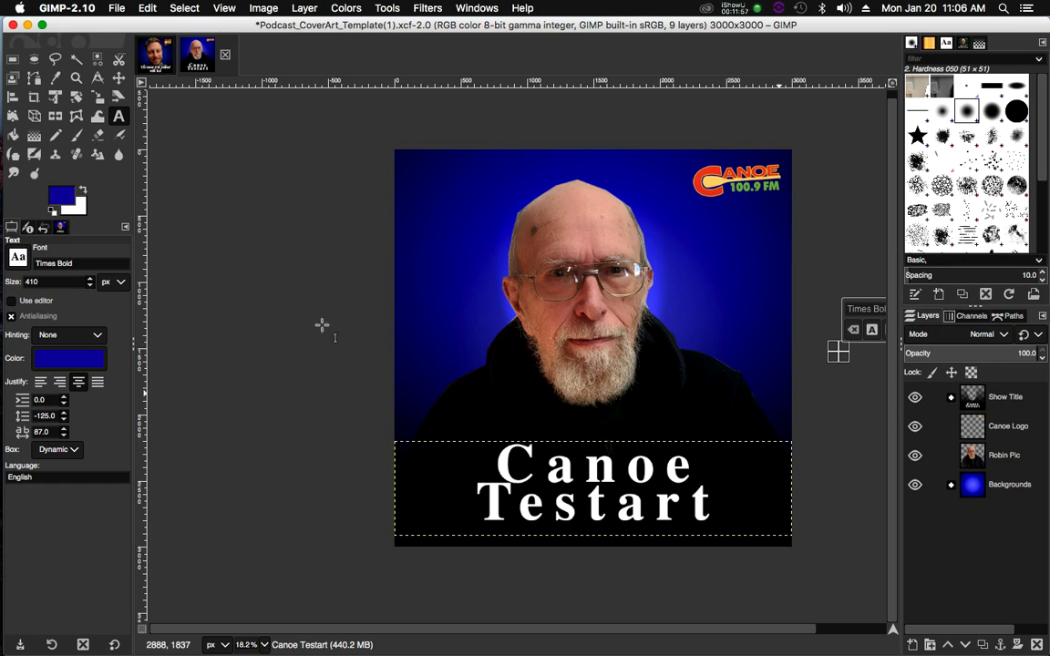
click(266, 309)
click(13, 58)
click(211, 176)
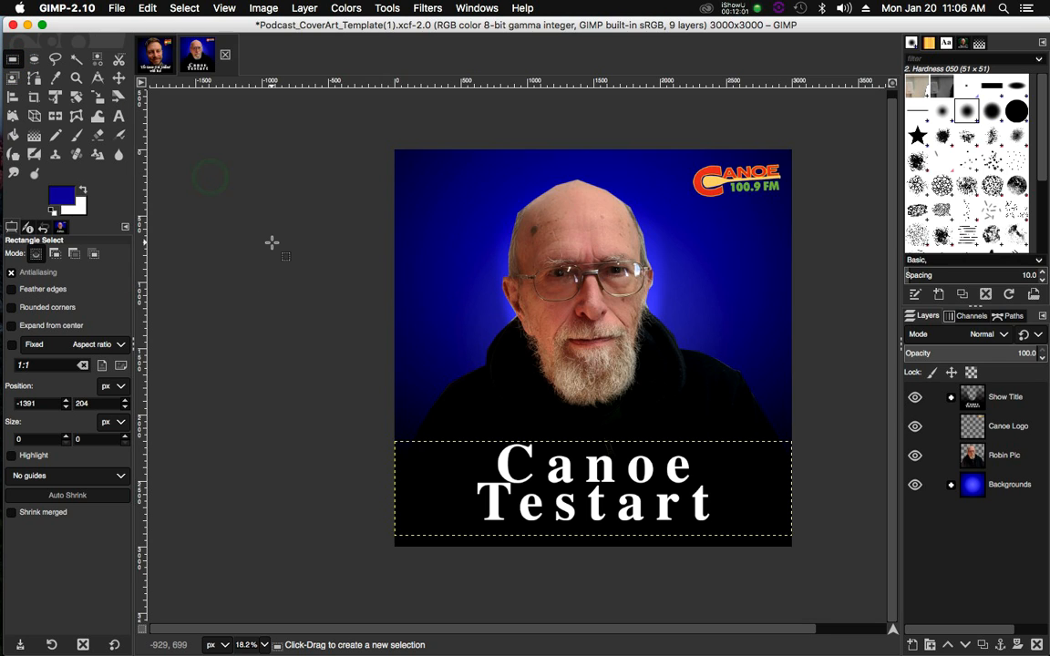